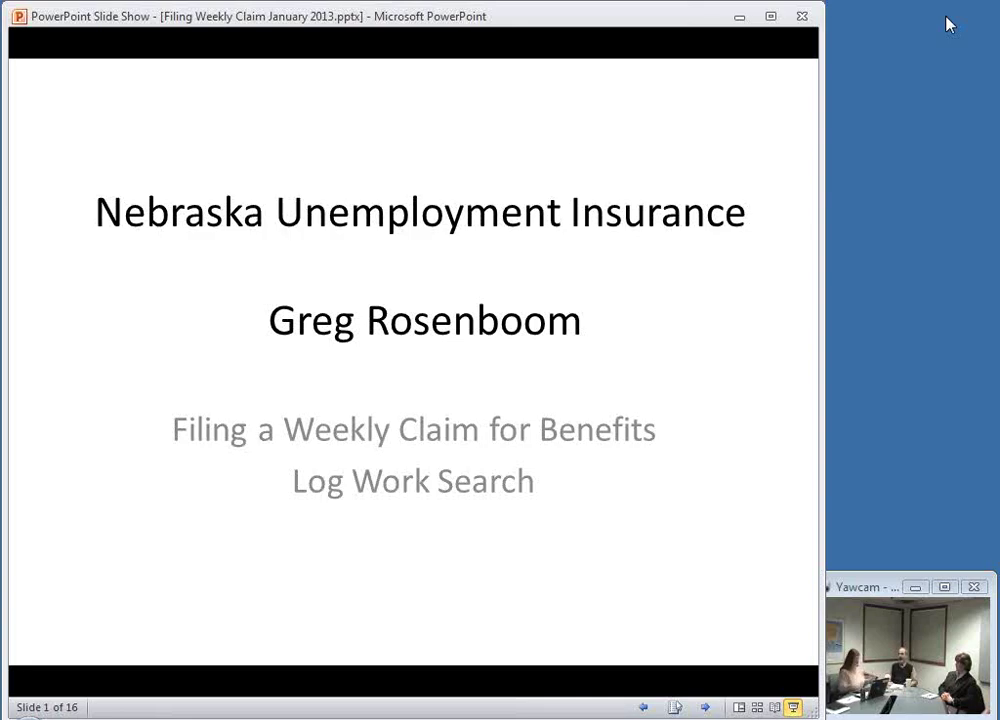
Step: Go to the Recording work search slide, back to the title slide, then forward again
{"action": "left_click", "coordinate": [716, 305]}
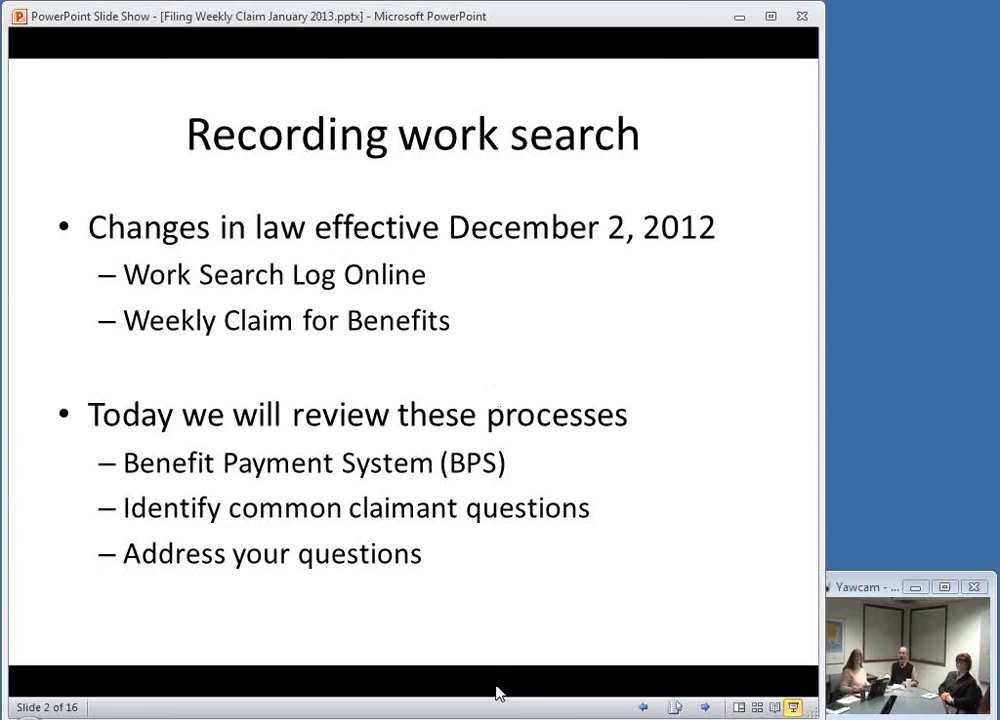
{"action": "key", "text": "Page_Up"}
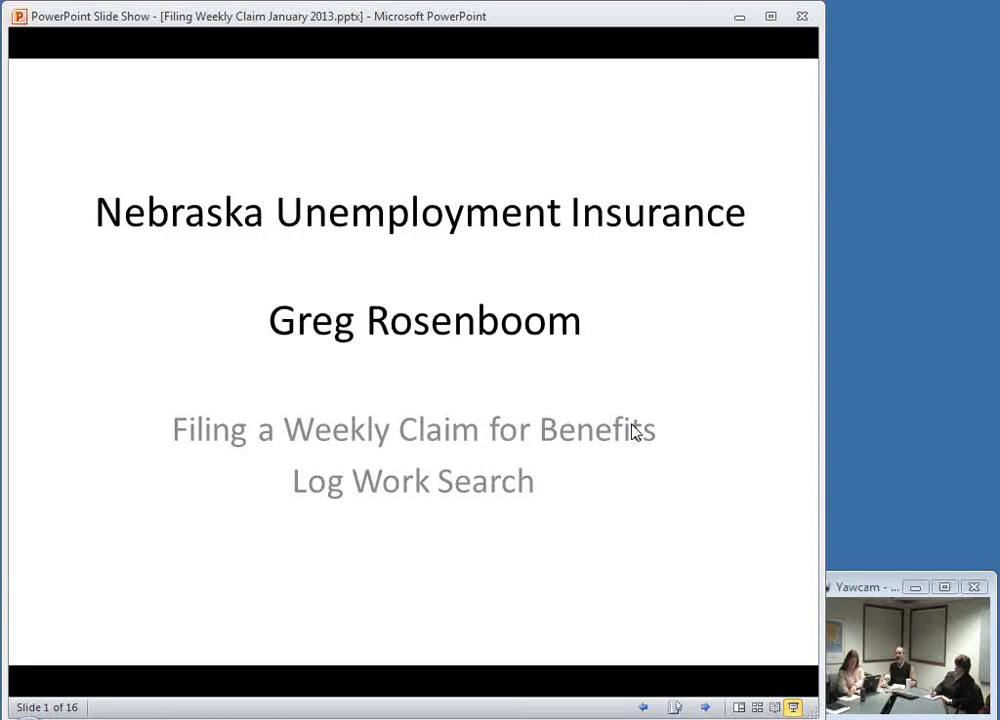
{"action": "left_click", "coordinate": [636, 431]}
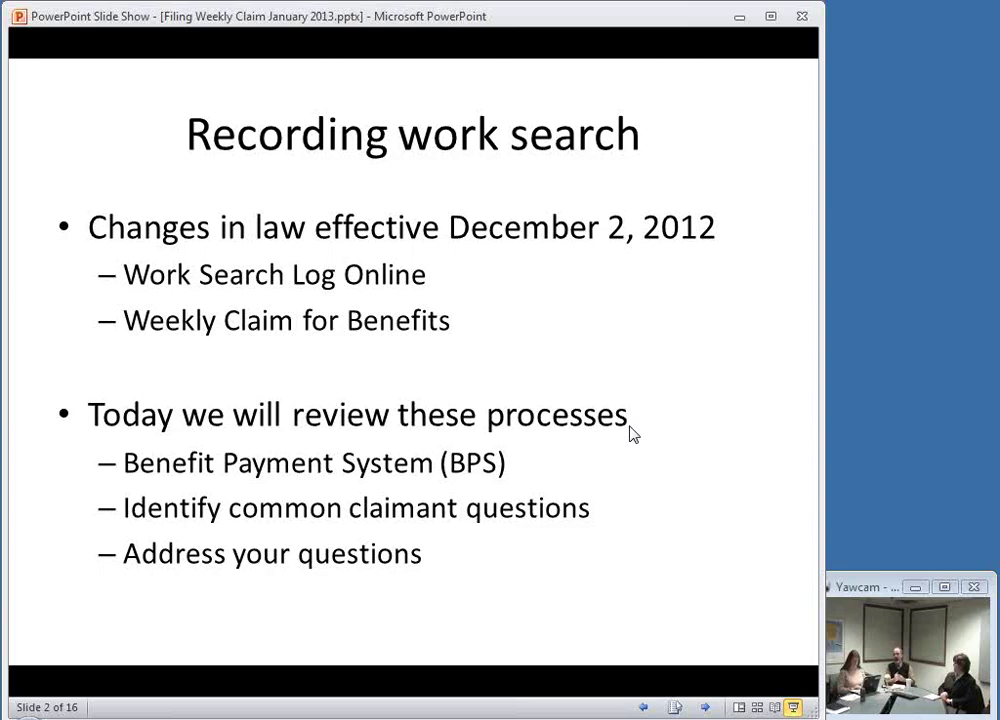
{"action": "left_click", "coordinate": [632, 368]}
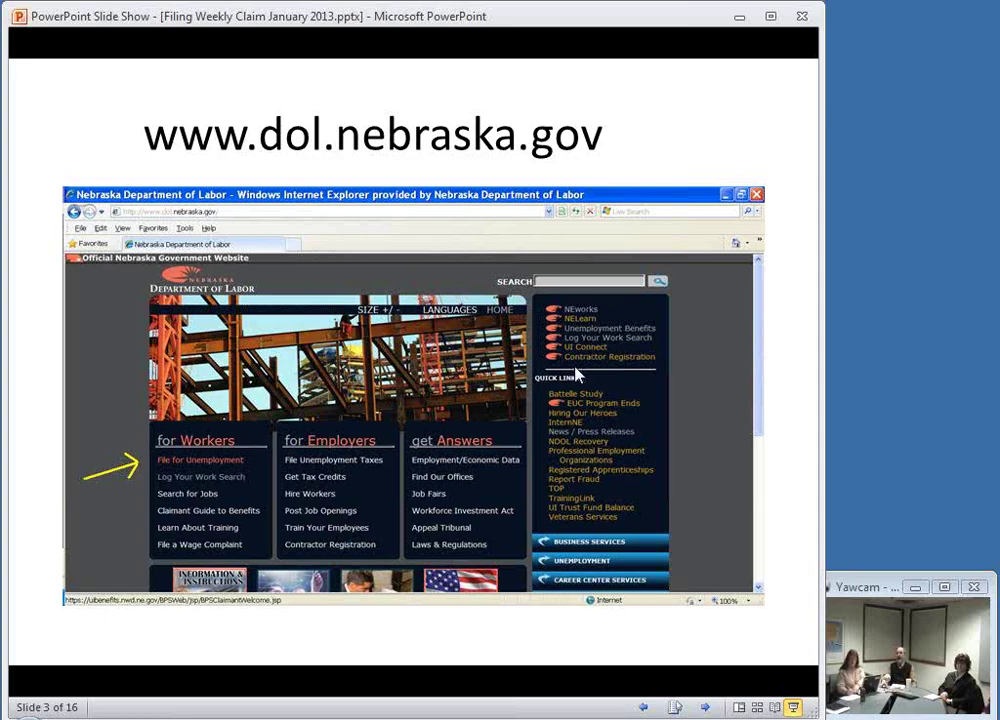
Step: Advance to slide 4, the Nebraska Workforce Development Welcome page with FILE A CLAIM marked
{"action": "left_click", "coordinate": [193, 461]}
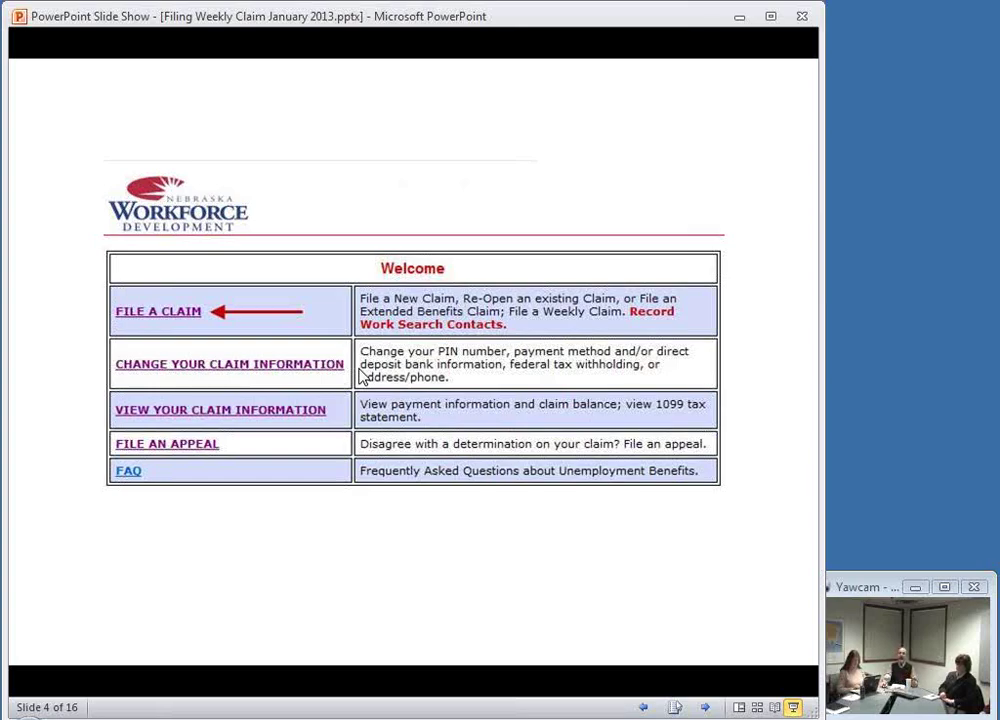
Step: Advance to slide 5, the Unemployment Insurance Sign In page listing SSN and PIN requirements
{"action": "left_click", "coordinate": [340, 385]}
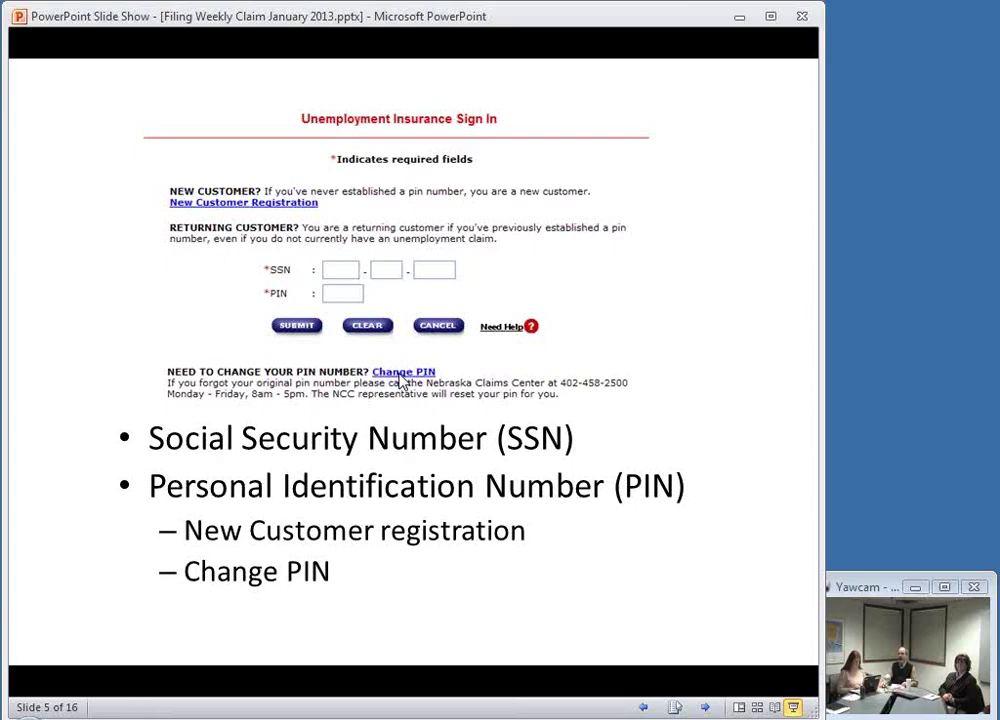
Step: Advance past the Unemployment Benefits Main Menu to the Weekly Certification wage information slide
{"action": "left_click", "coordinate": [401, 381]}
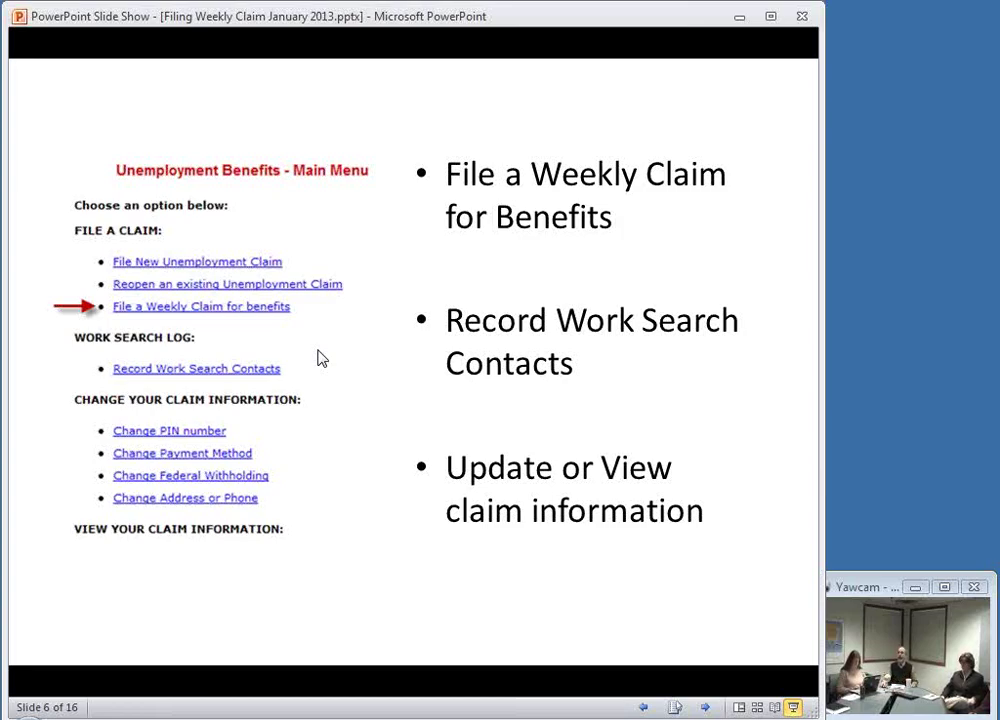
{"action": "left_click", "coordinate": [322, 358]}
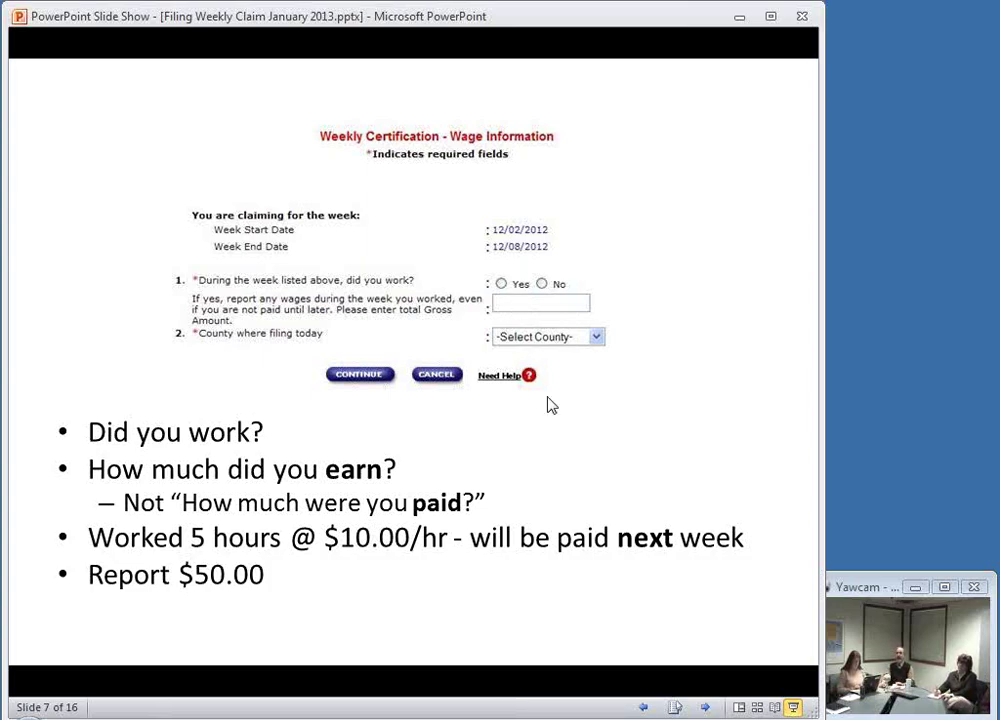
Step: Advance to slide 8, showing the seven required eligibility questions with Yes/No options
{"action": "left_click", "coordinate": [397, 408]}
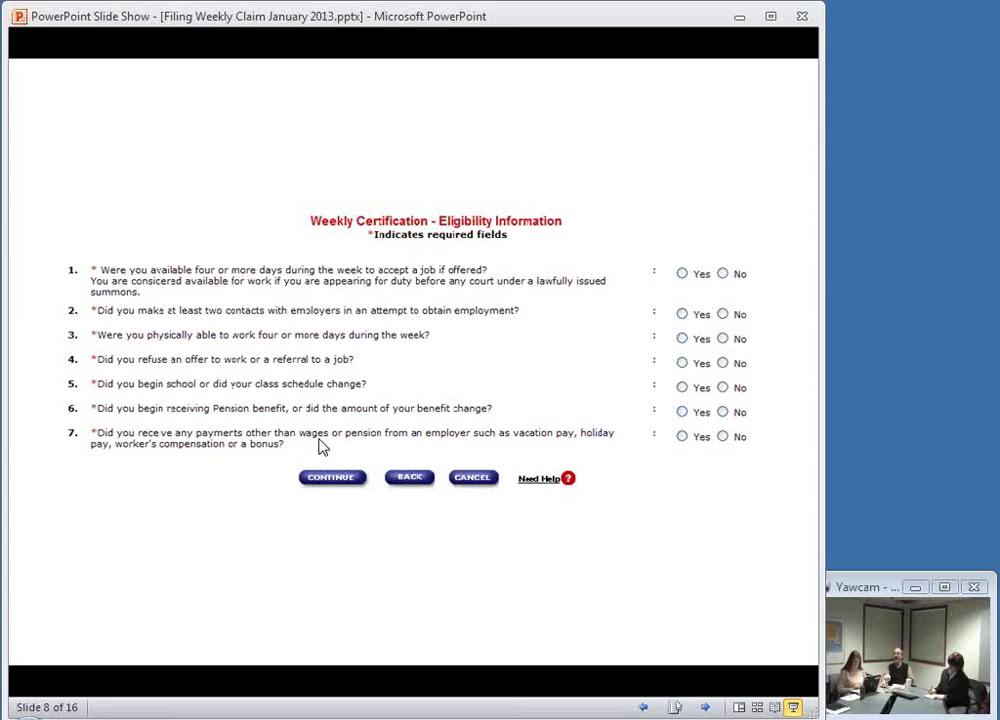
Step: Advance to slide 9 on answering eligibility questions truthfully to prevent overpayments
{"action": "left_click", "coordinate": [320, 447]}
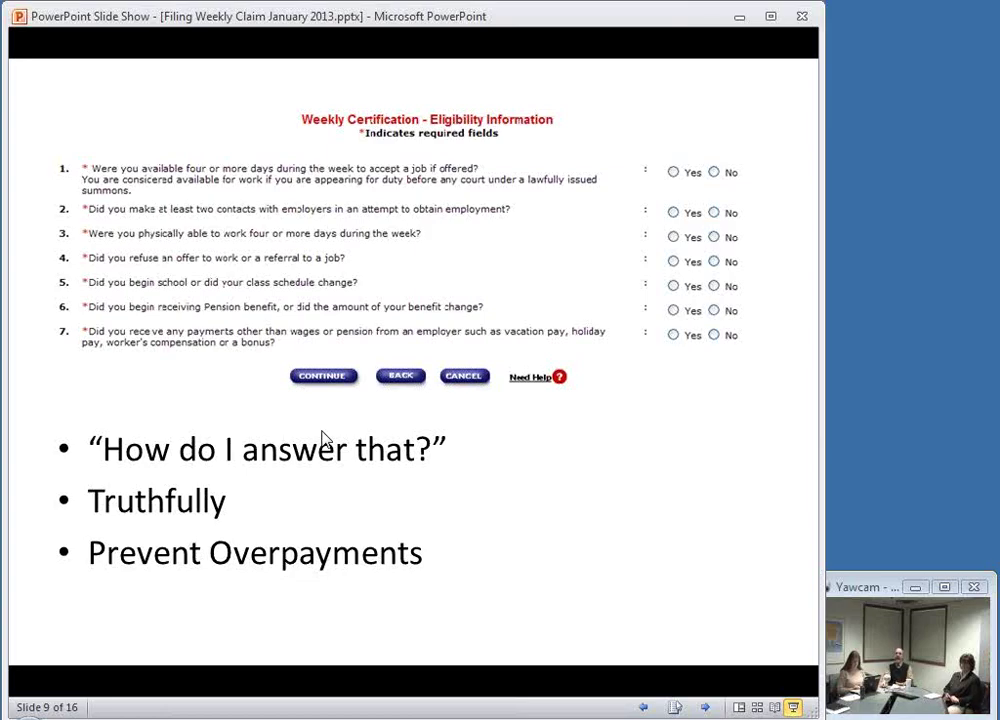
Step: Advance to slide 10, the Weekly Certification Confirmation Statement
{"action": "left_click", "coordinate": [323, 440]}
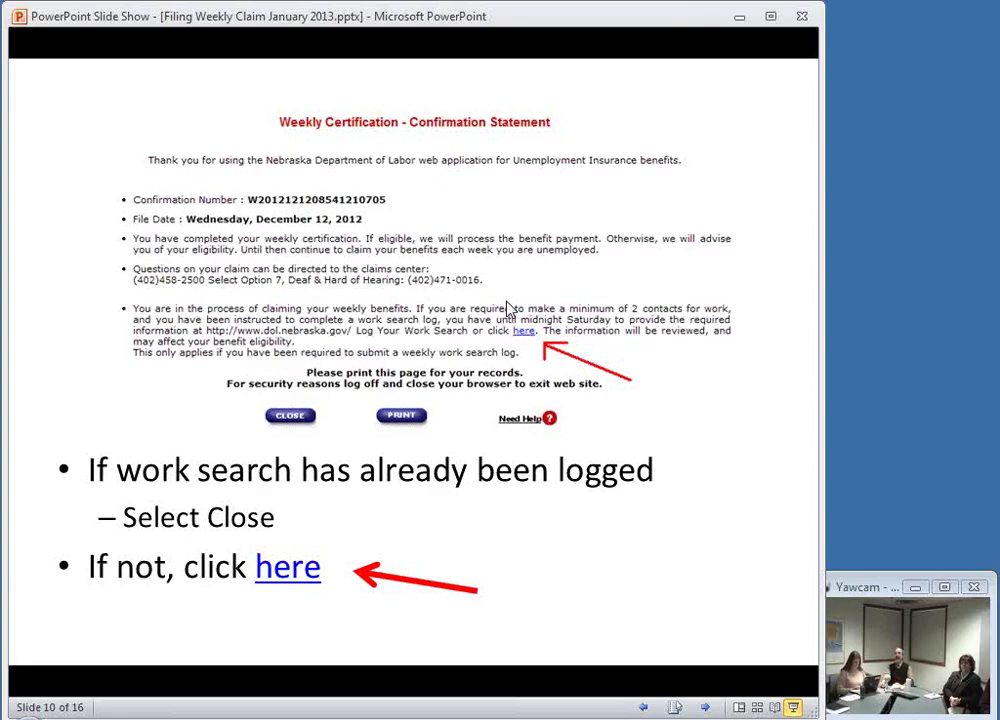
Step: Advance to slide 11, the Work Search Log form with the Employer Name Required note
{"action": "key", "text": "Right"}
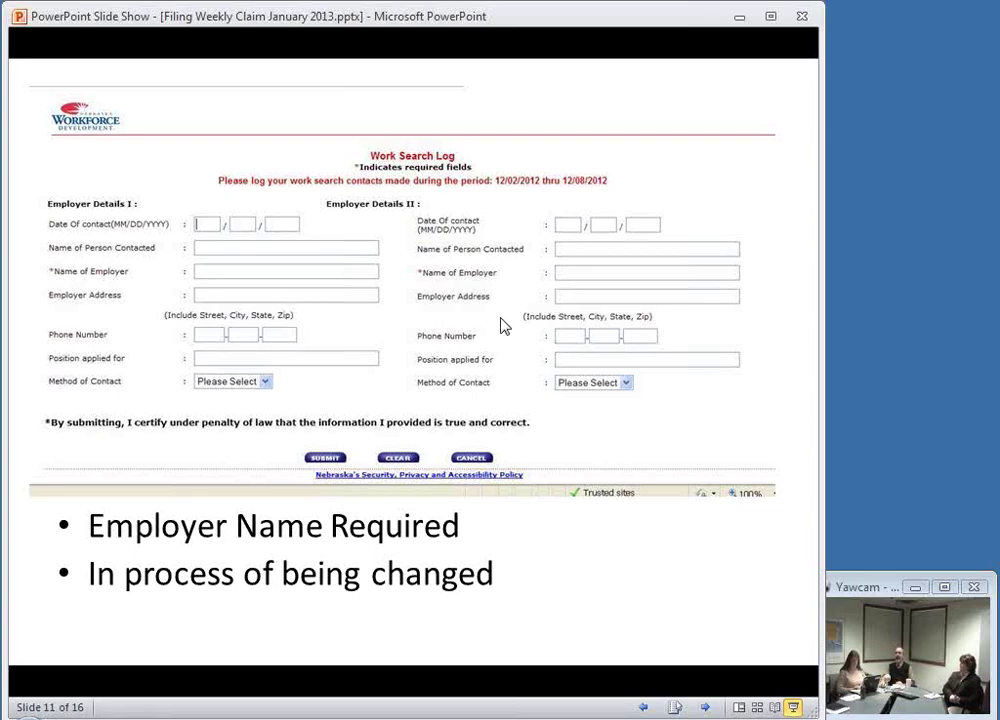
Step: Advance to slide 12, the main menu highlighting Record Work Search Contacts
{"action": "key", "text": "Right"}
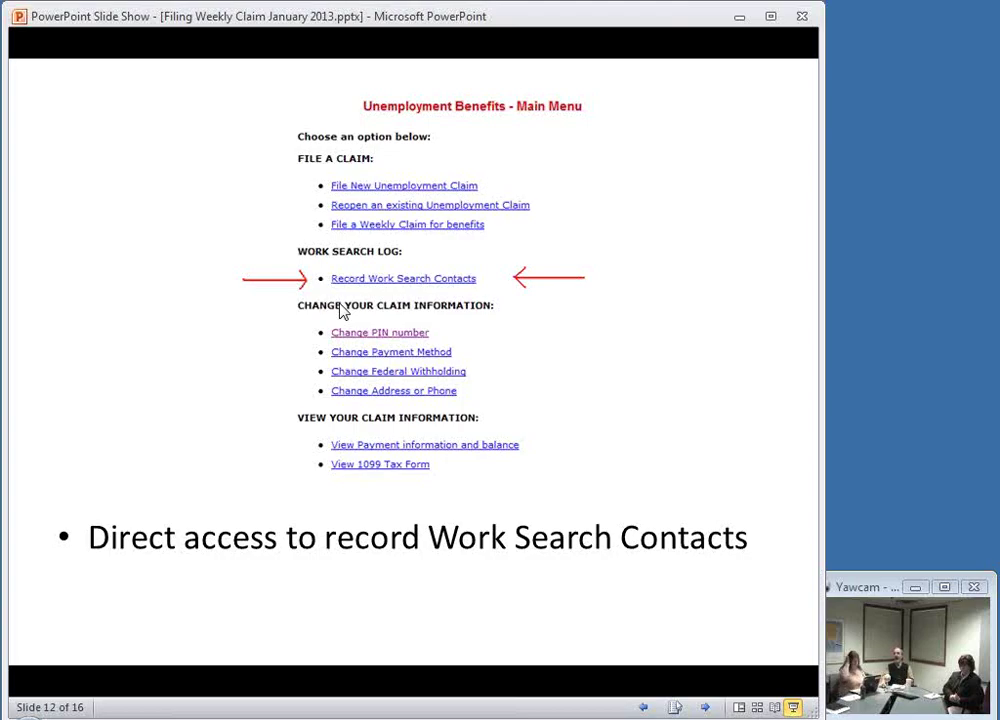
Step: Advance two slides to the Nebraska Department of Labor homepage on slide 14
{"action": "key", "text": "Right"}
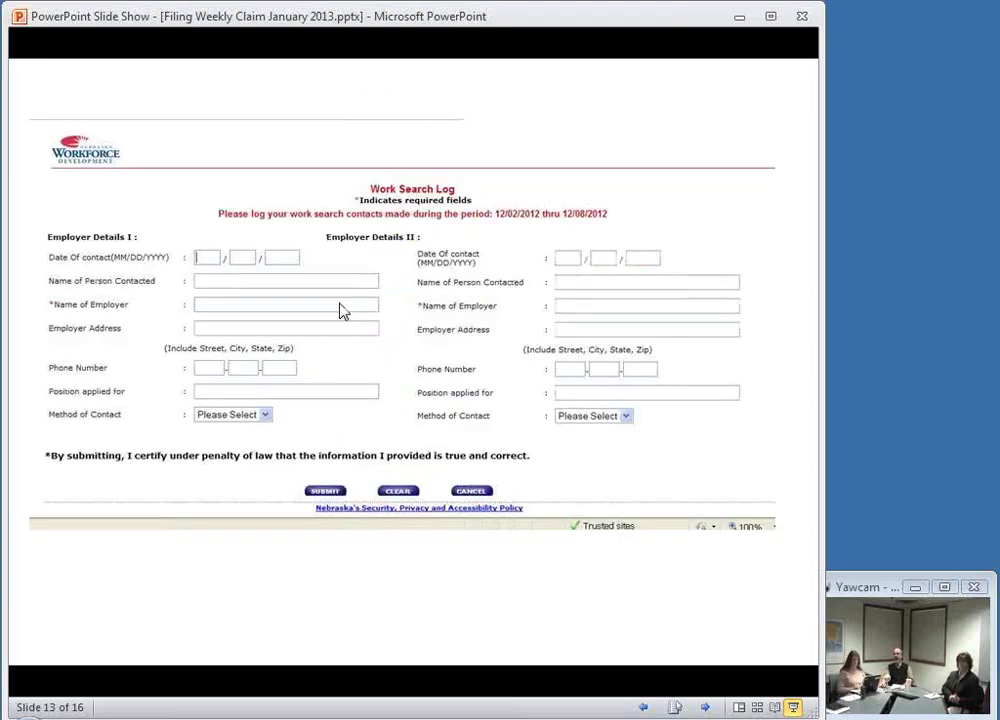
{"action": "key", "text": "Right"}
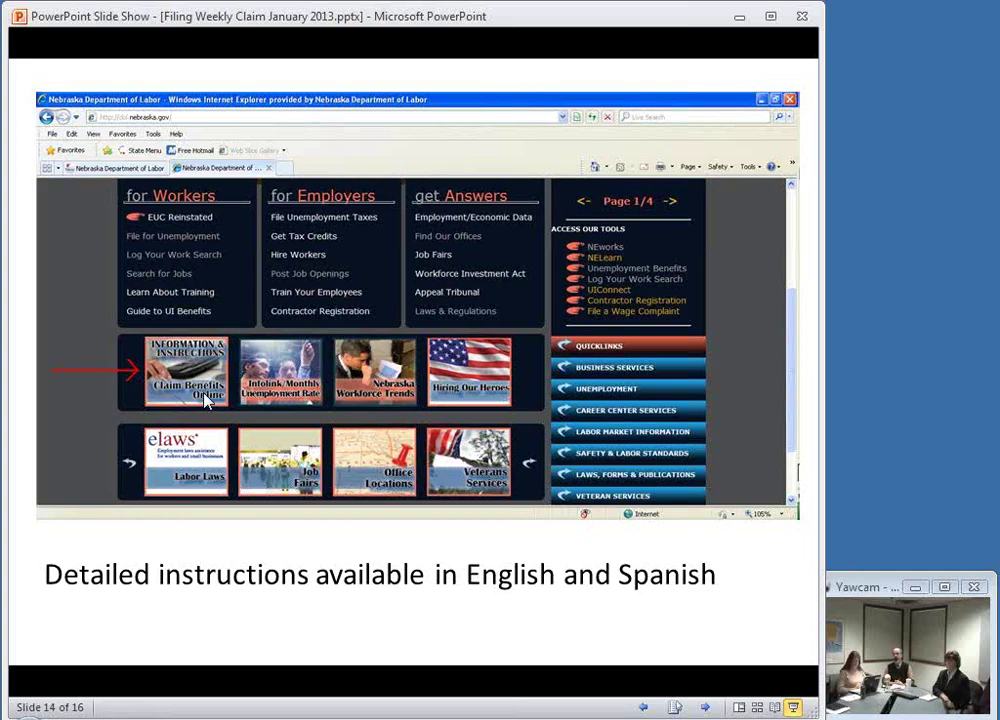
Step: Advance past the weekly-claim instructions slide so the show lands on slide 3 of 16
{"action": "left_click", "coordinate": [206, 399]}
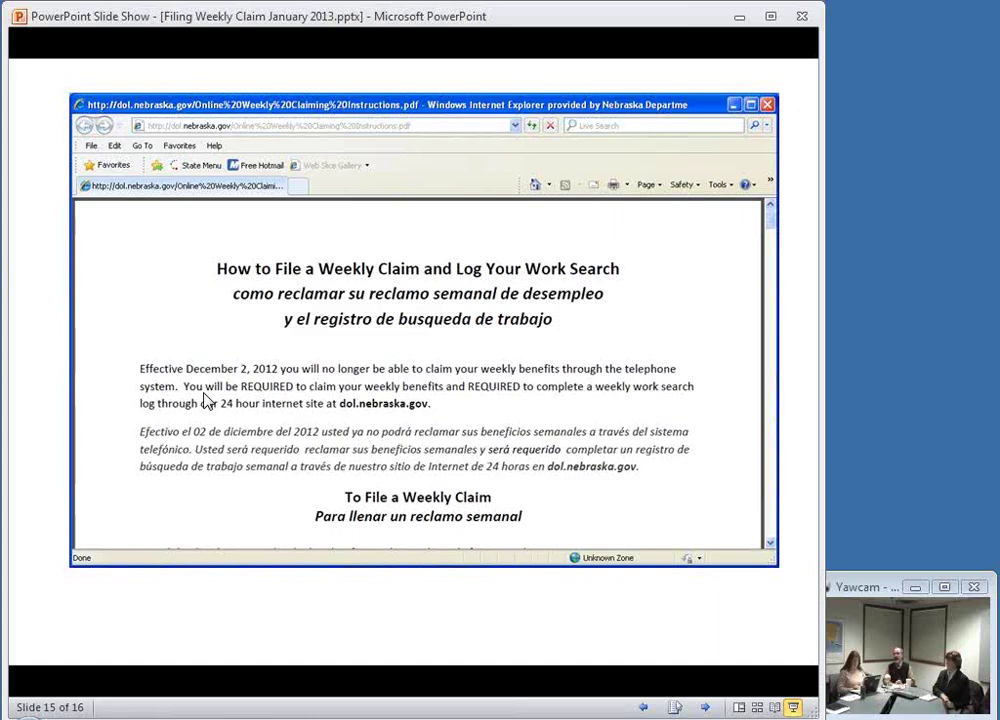
{"action": "left_click", "coordinate": [236, 350]}
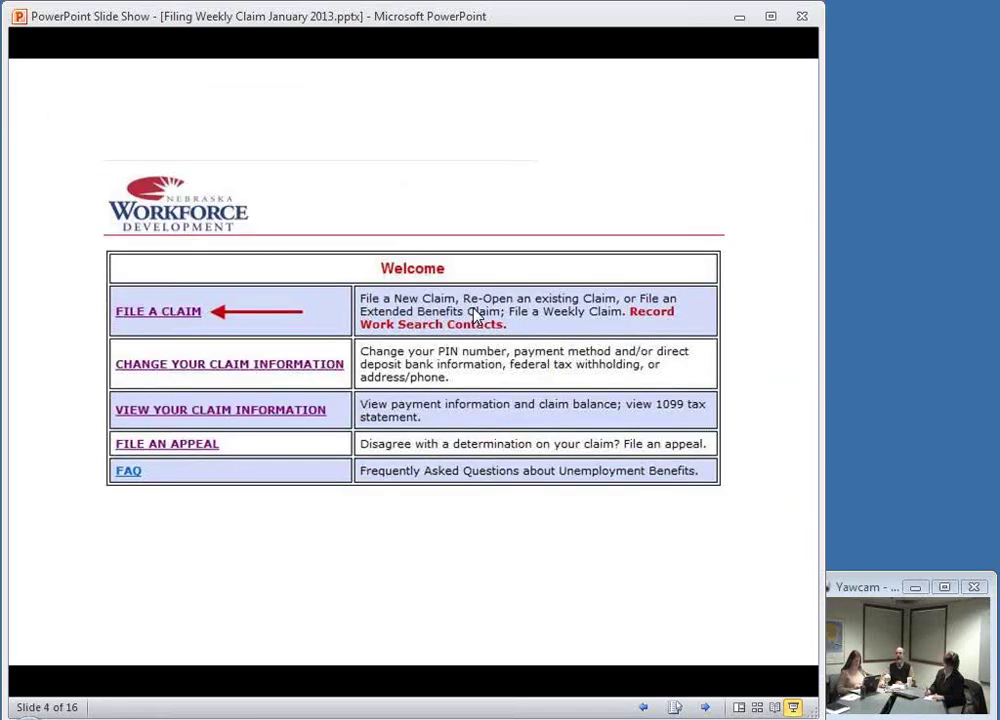
Step: Advance past the unemployment sign-in slide, step back once, then arrow forward to the end screen
{"action": "left_click", "coordinate": [477, 316]}
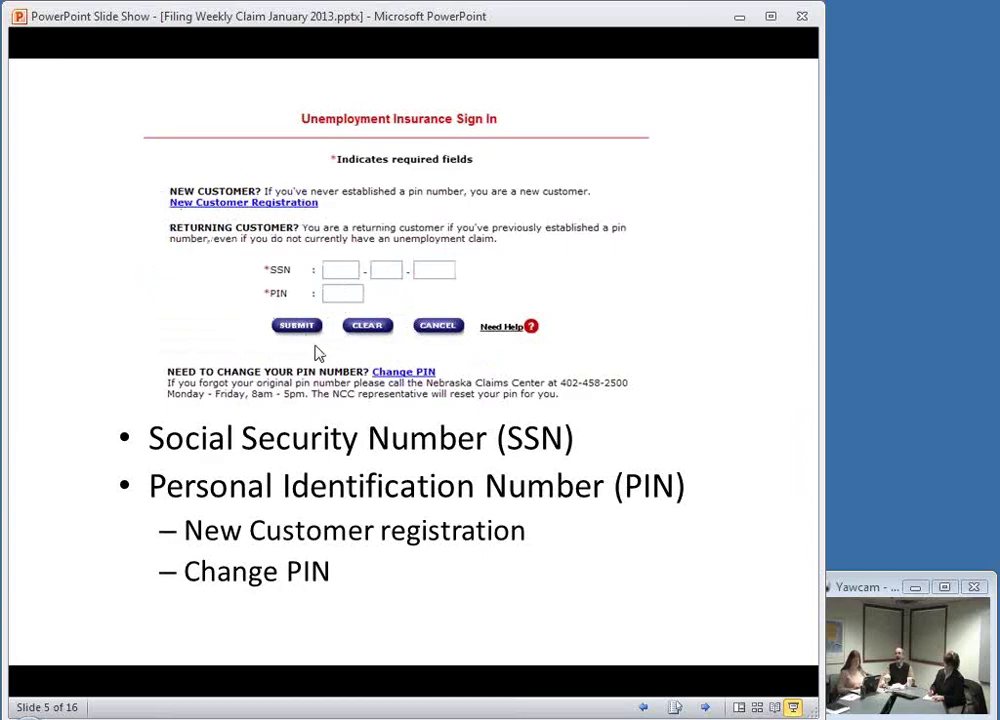
{"action": "key", "text": "Left"}
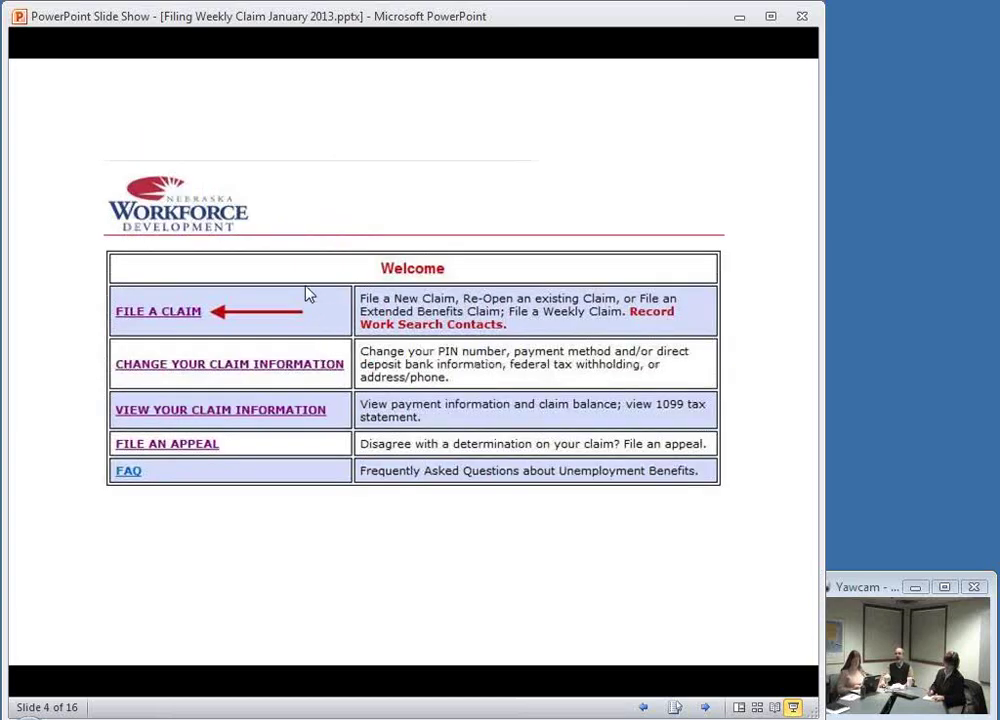
{"action": "key", "text": "Right"}
{"action": "key", "text": "Right"}
{"action": "key", "text": "Right"}
{"action": "key", "text": "Right"}
{"action": "key", "text": "Right"}
{"action": "key", "text": "Right"}
{"action": "key", "text": "Right"}
{"action": "key", "text": "Right"}
{"action": "key", "text": "Right"}
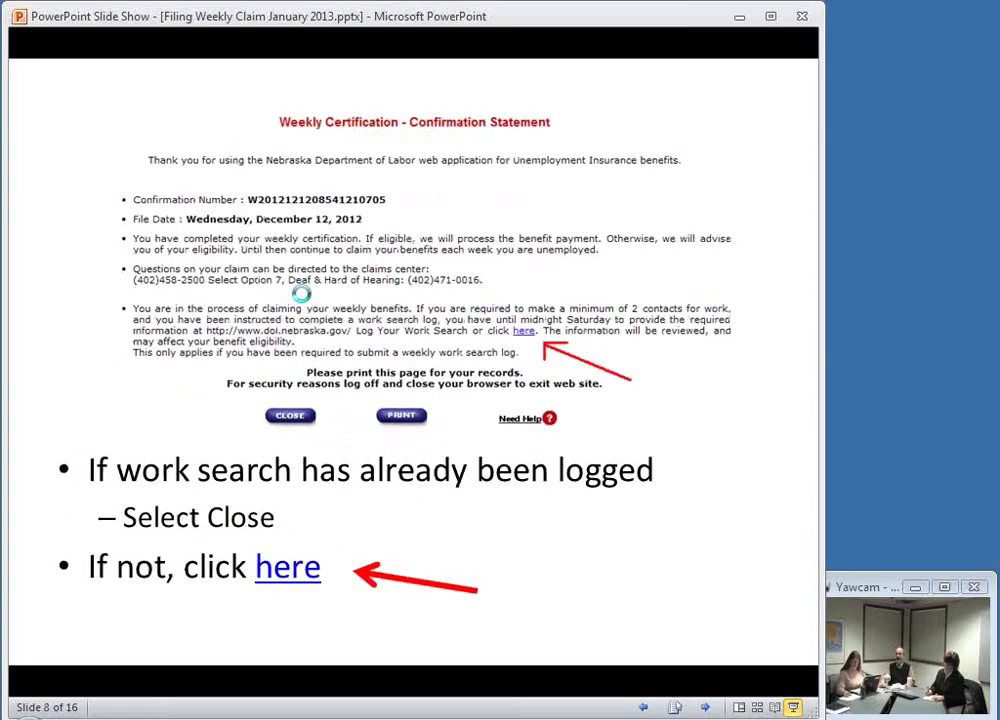
{"action": "key", "text": "Right"}
{"action": "key", "text": "Right"}
{"action": "key", "text": "Right"}
{"action": "key", "text": "Right"}
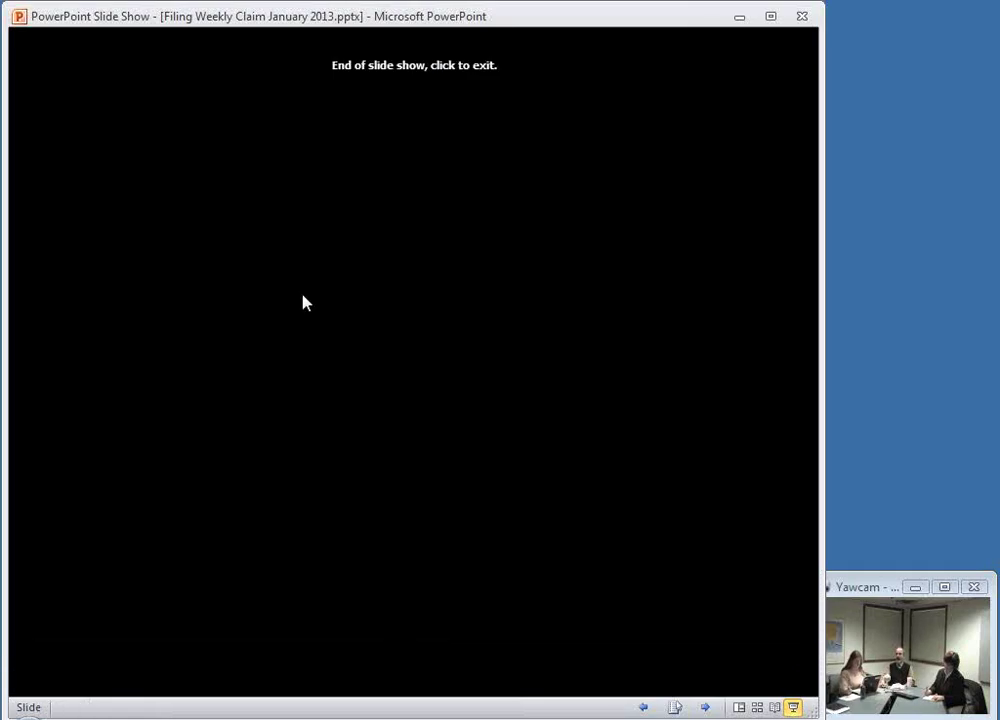
Step: Step back from the end screen to slide 16, the Questions? slide
{"action": "key", "text": "Left"}
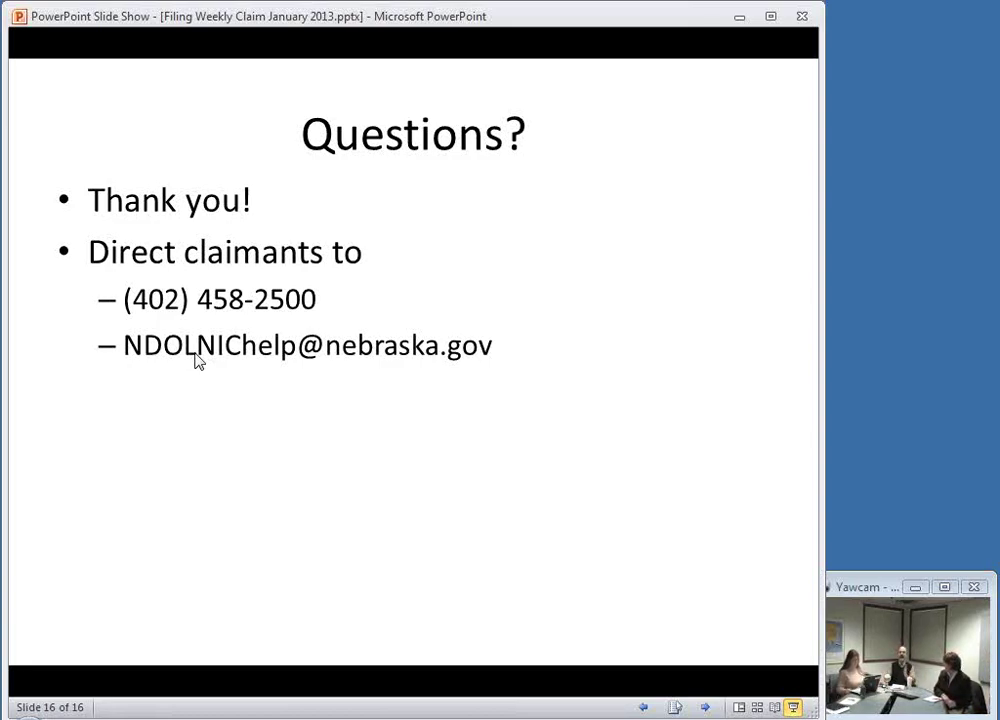
Step: End the slide show and return to the deck's editing view
{"action": "left_click", "coordinate": [275, 453]}
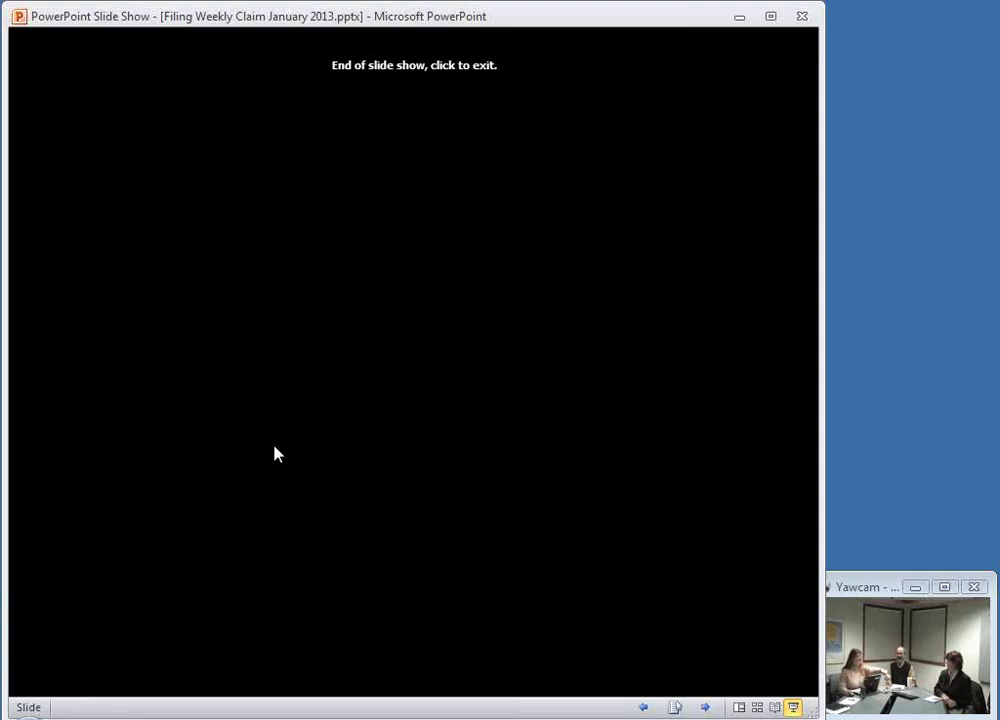
{"action": "left_click", "coordinate": [278, 454]}
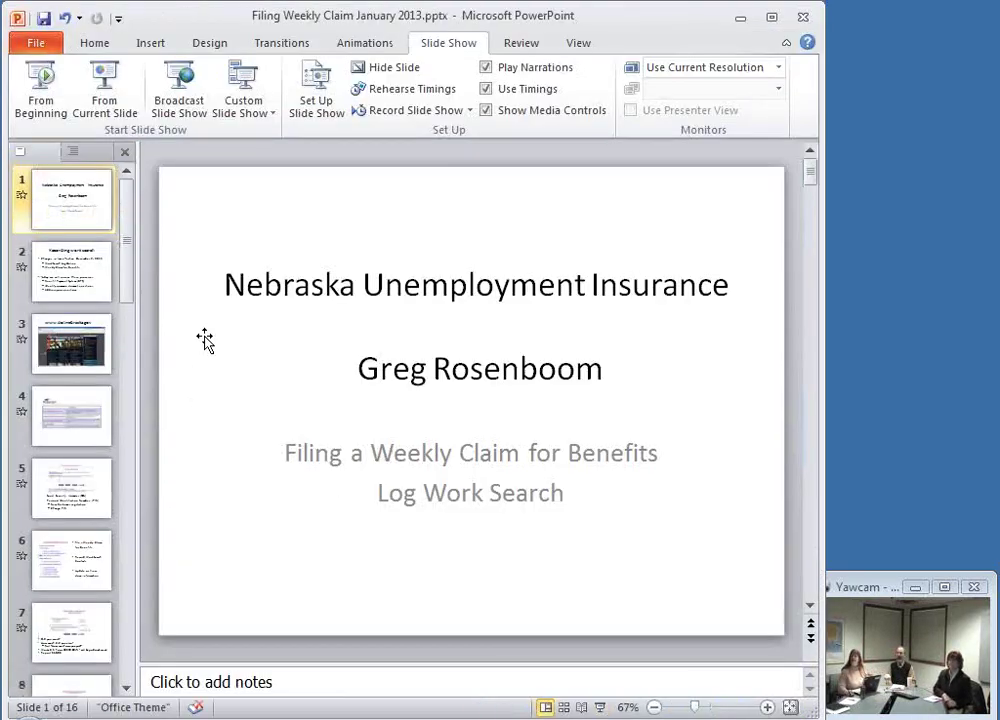
{"action": "left_click_drag", "start_coordinate": [129, 290], "coordinate": [126, 686]}
Step: On slide 16, insert the missing period after NDOL in the help-desk e-mail address
{"action": "left_click", "coordinate": [67, 632]}
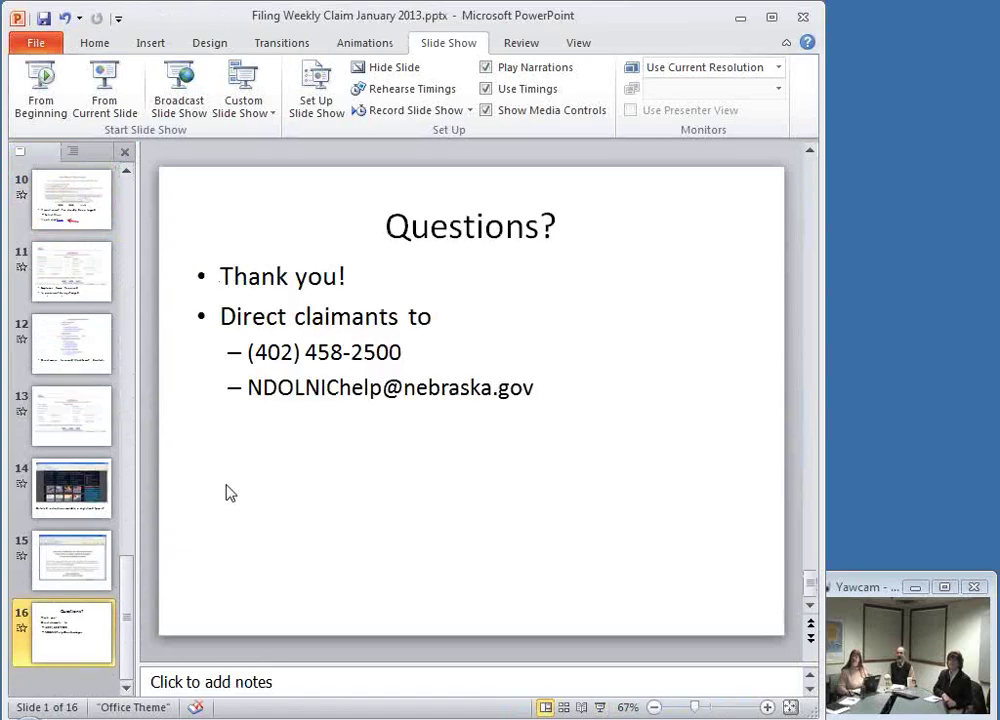
{"action": "left_click", "coordinate": [305, 387]}
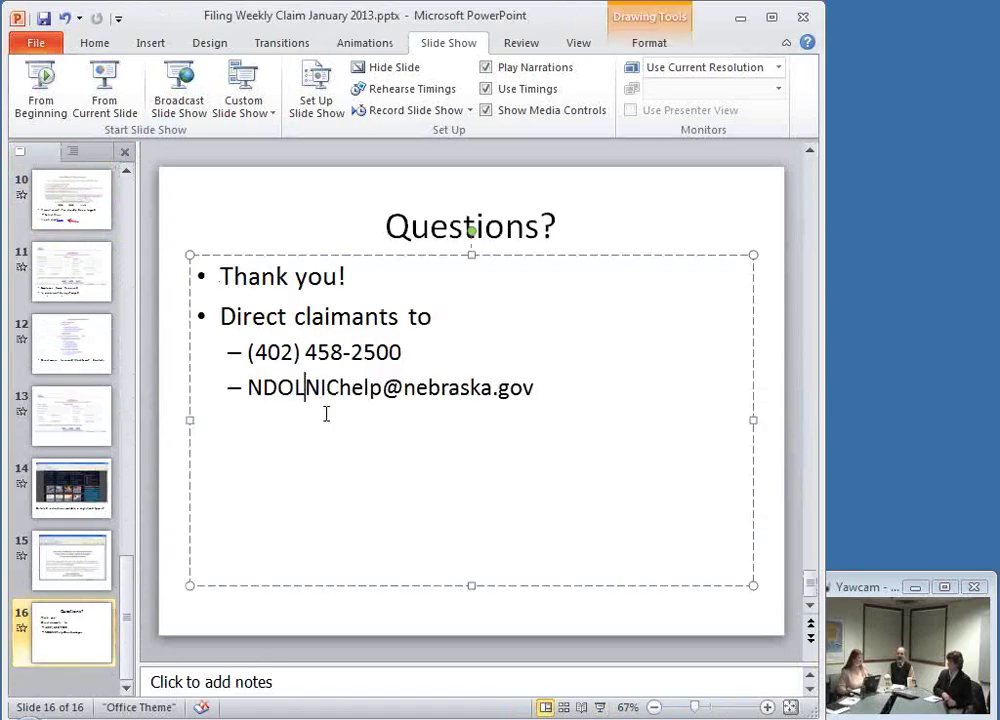
{"action": "type", "text": "."}
{"action": "key", "text": "End"}
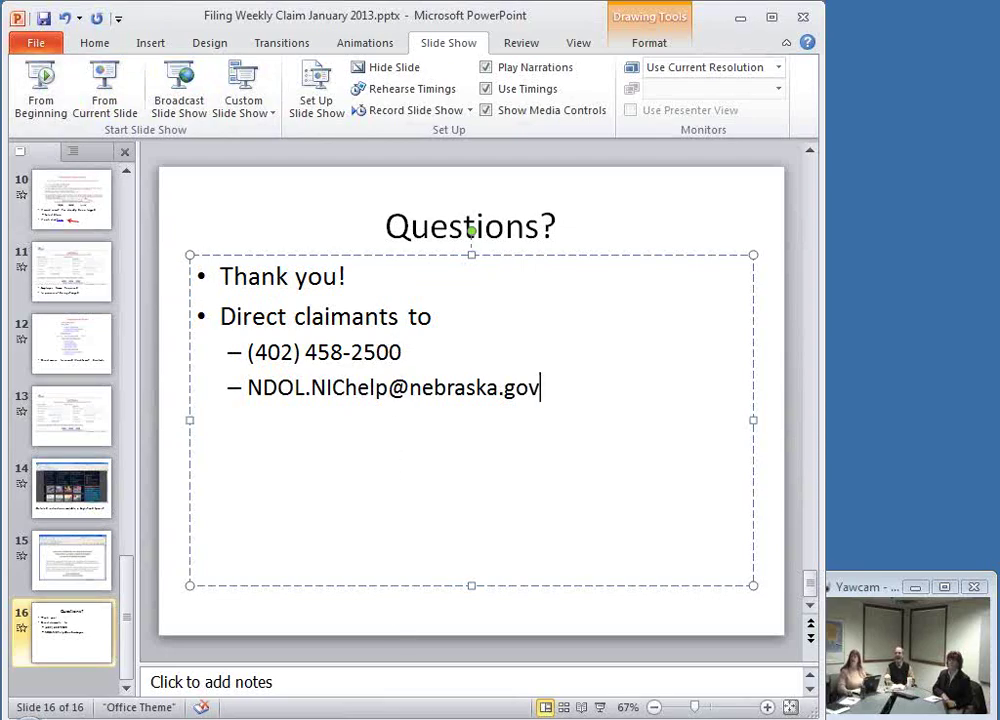
Step: Bring the NEworks browser window forward and put the cursor in the home page's Username box
{"action": "mouse_move", "coordinate": [440, 716]}
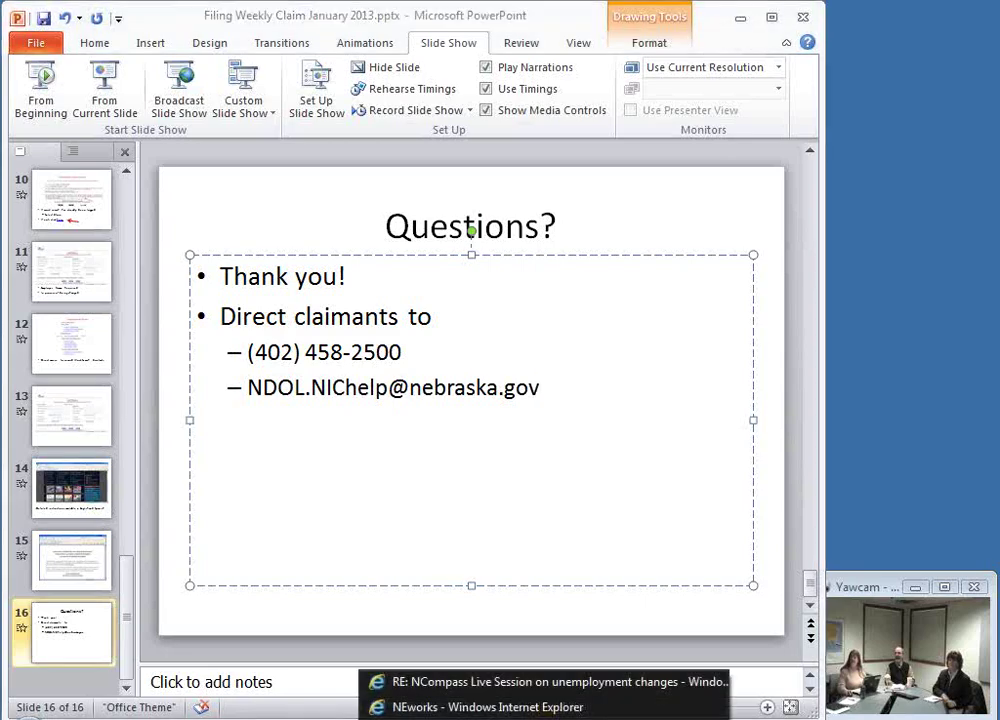
{"action": "left_click", "coordinate": [429, 707]}
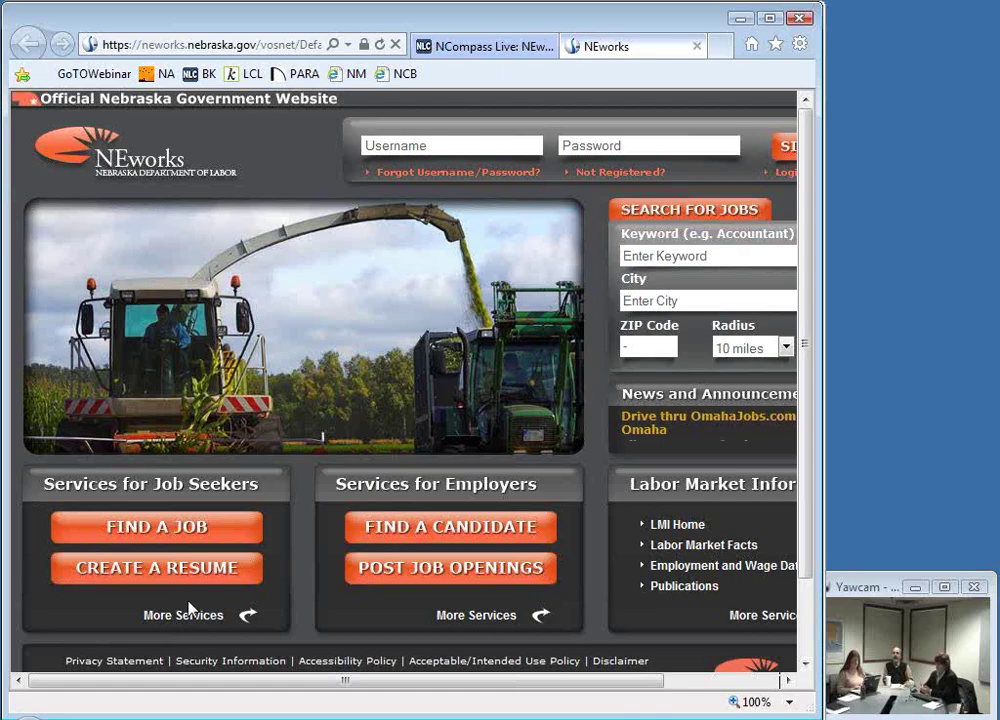
{"action": "left_click", "coordinate": [440, 140]}
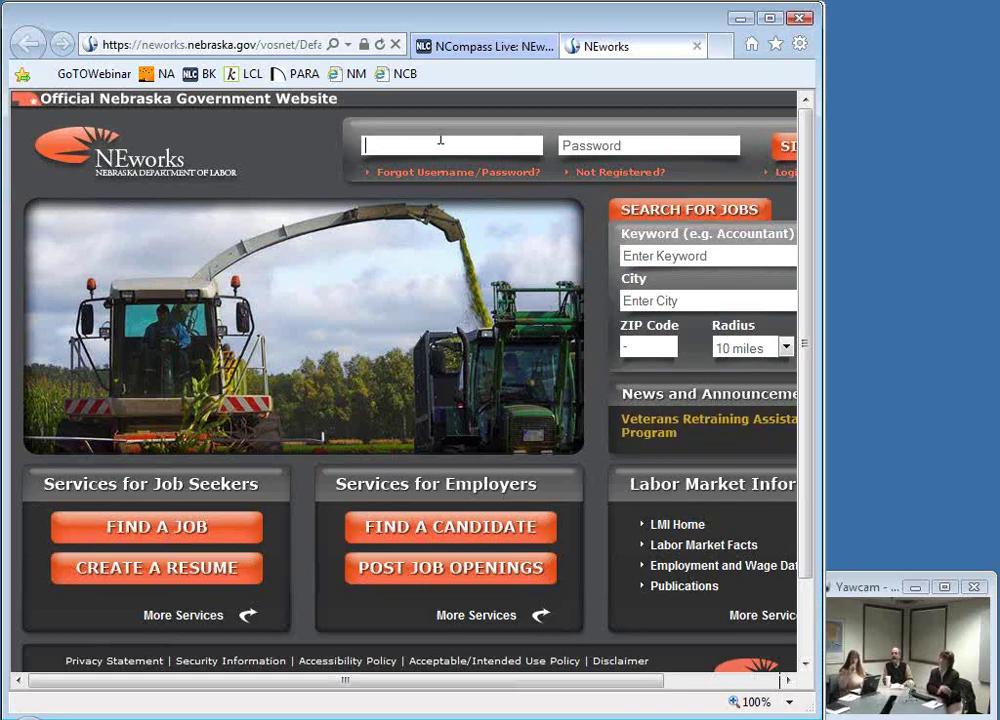
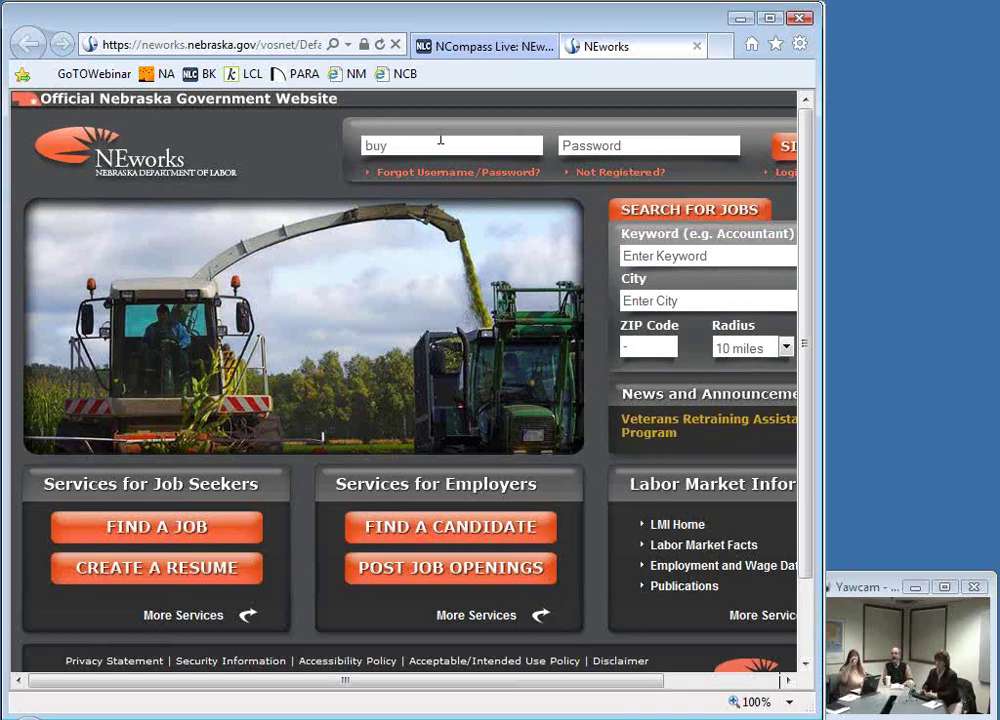
Step: Enter the account user name and password and submit the sign-in
{"action": "key", "text": "Tab"}
{"action": "type", "text": "•••••••"}
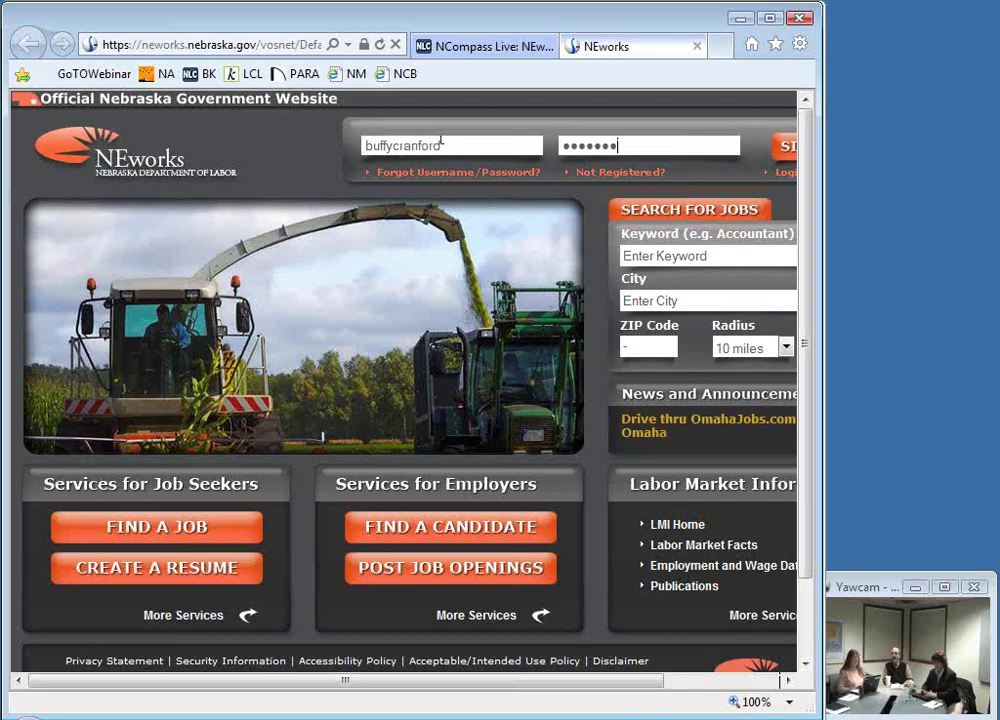
{"action": "type", "text": "••"}
{"action": "key", "text": "Return"}
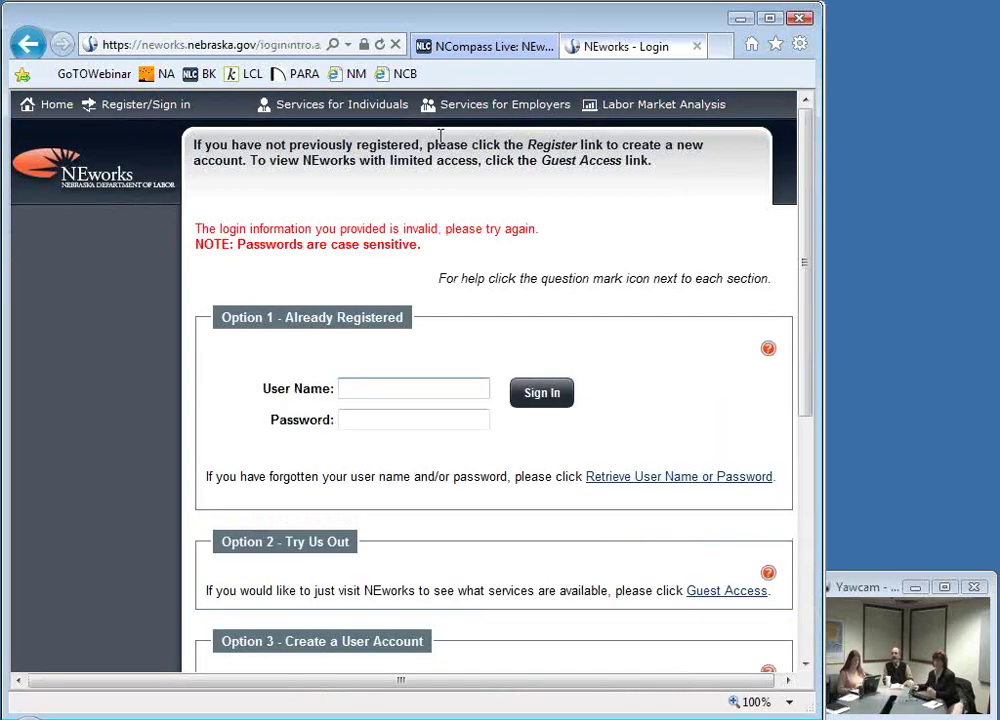
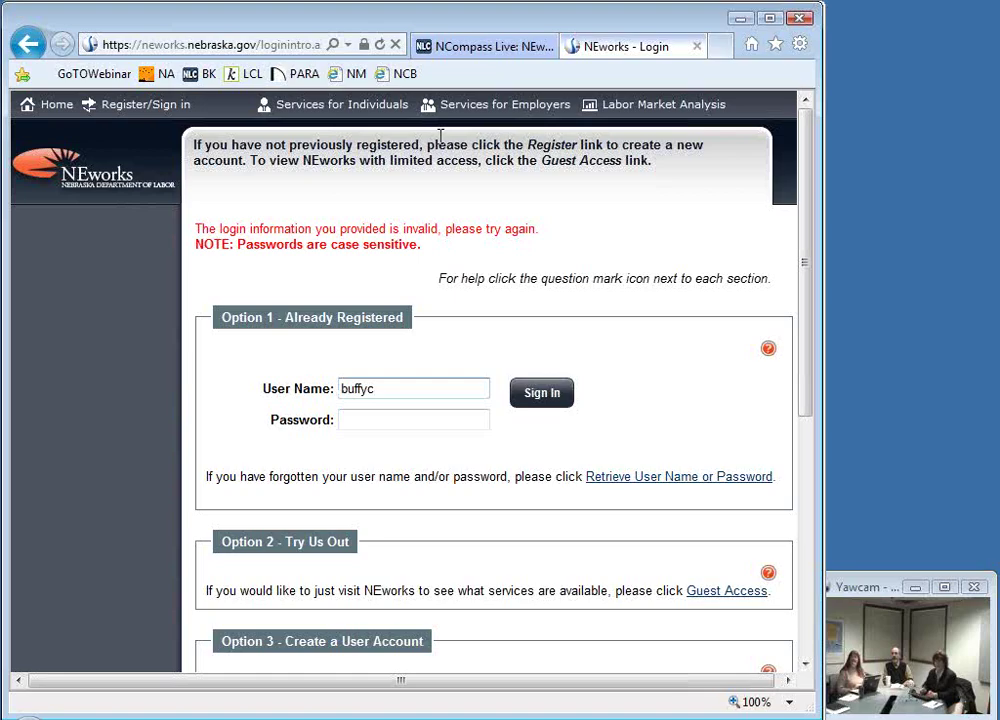
Step: After the invalid-login error, retype the corrected user name and password and resubmit until signed in
{"action": "key", "text": "Tab"}
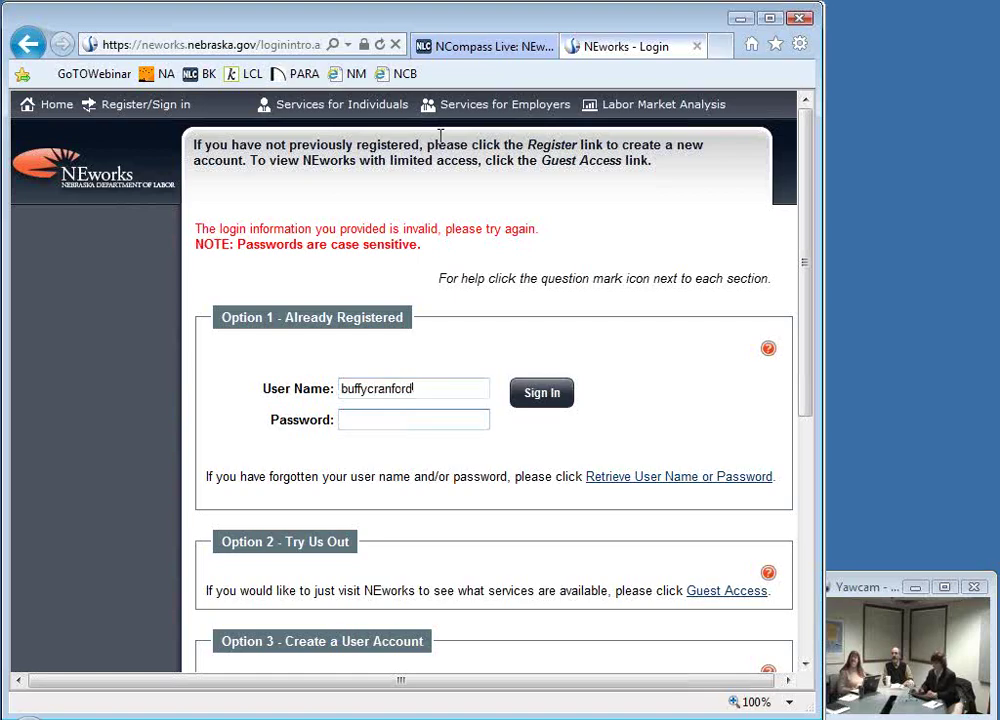
{"action": "type", "text": "••••••••"}
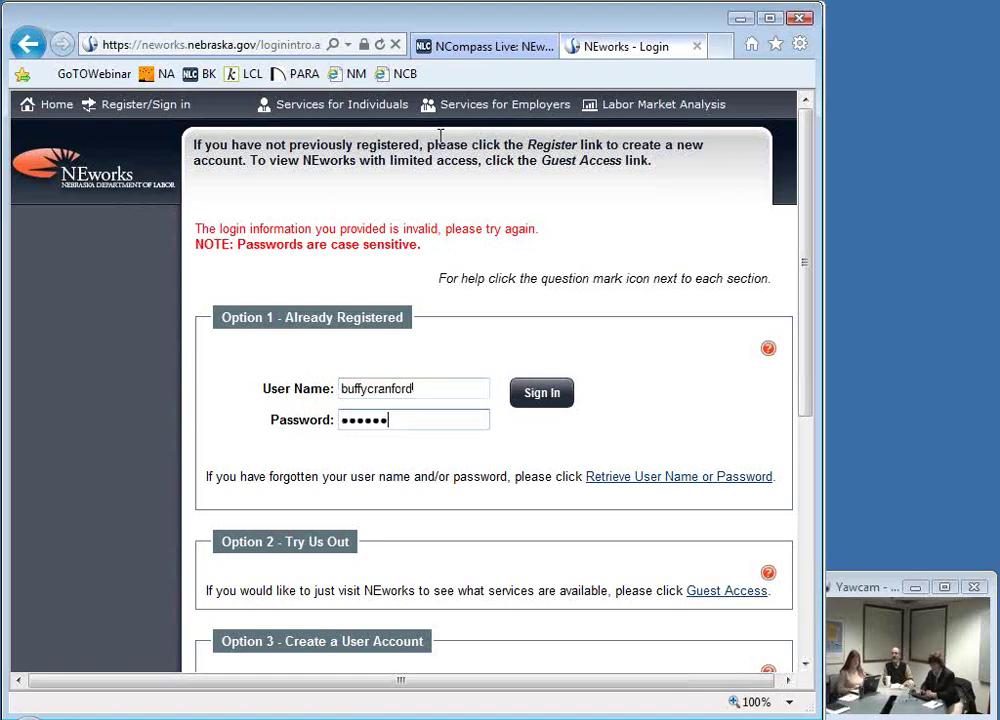
{"action": "type", "text": "••"}
{"action": "key", "text": "Return"}
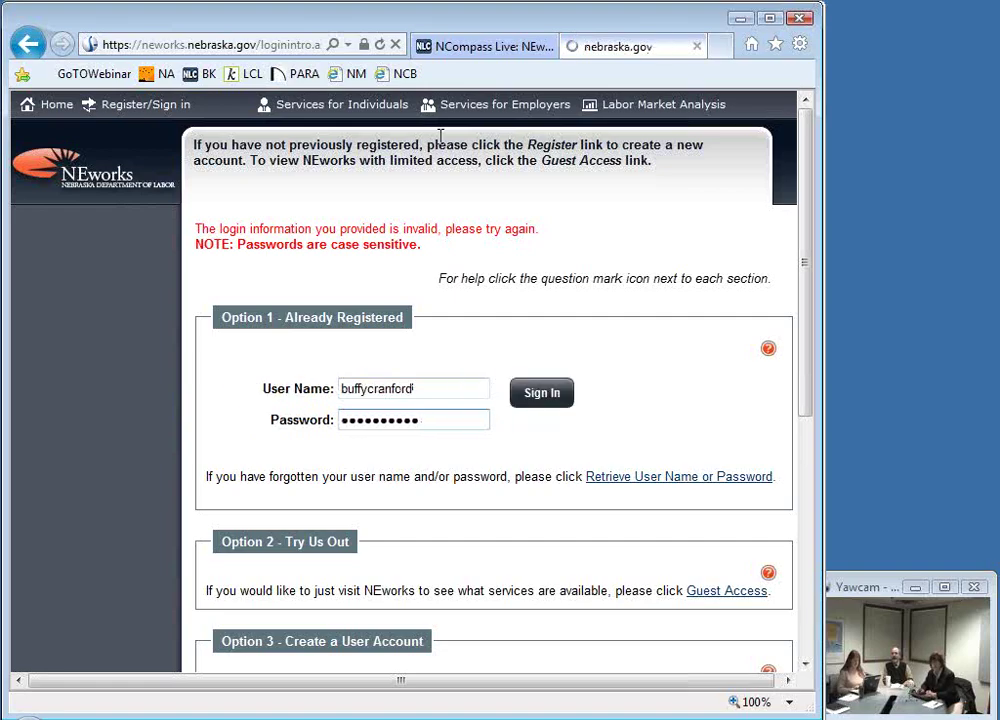
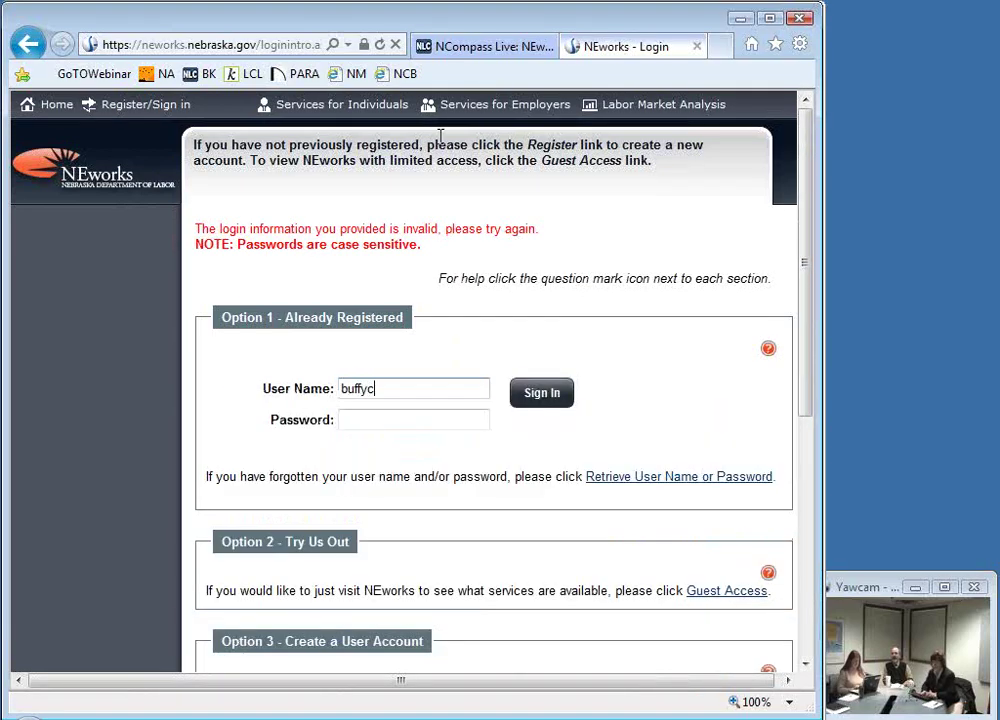
{"action": "key", "text": "Tab"}
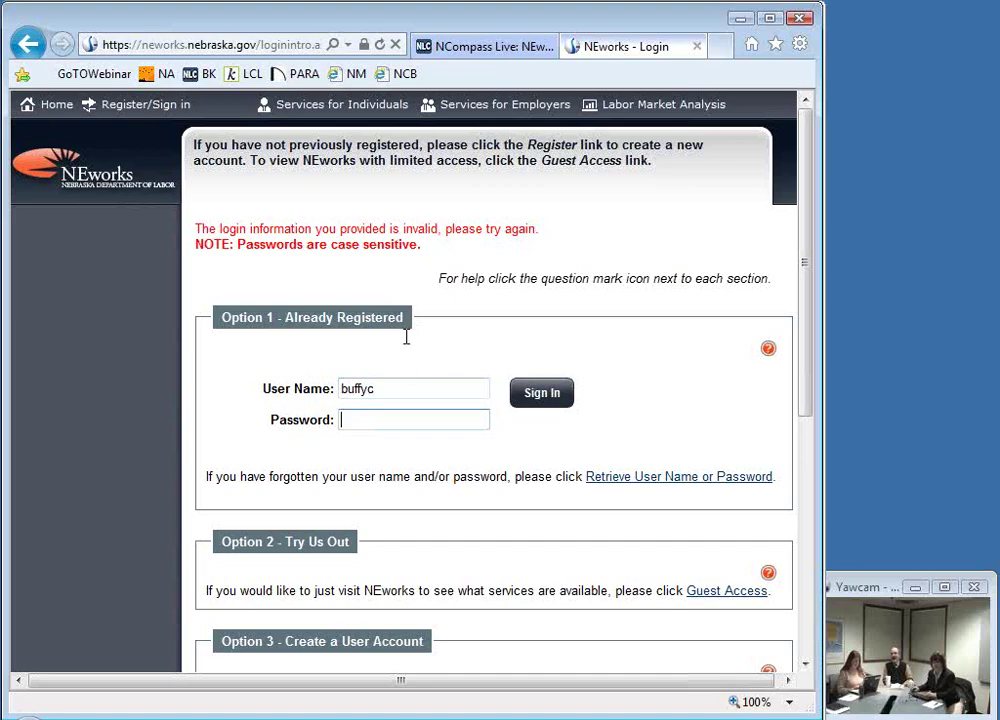
{"action": "key", "text": "Tab"}
{"action": "type", "text": "••••••••••"}
{"action": "key", "text": "Return"}
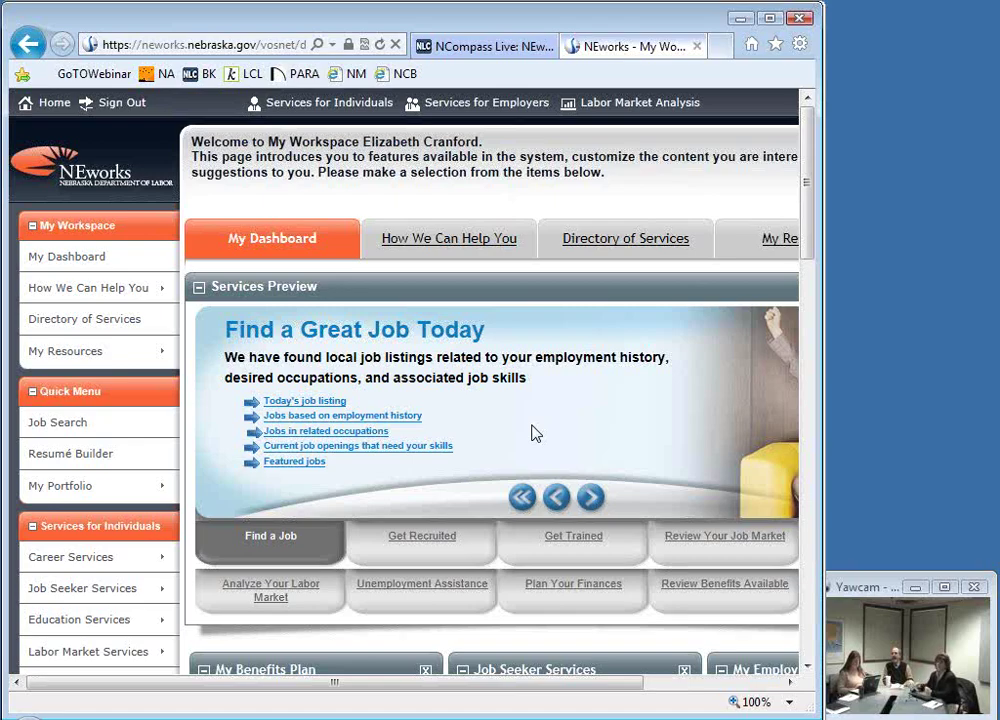
Step: Open today's job listings and select the Project Manager posting at Hudl in Lincoln, NE
{"action": "left_click", "coordinate": [311, 410]}
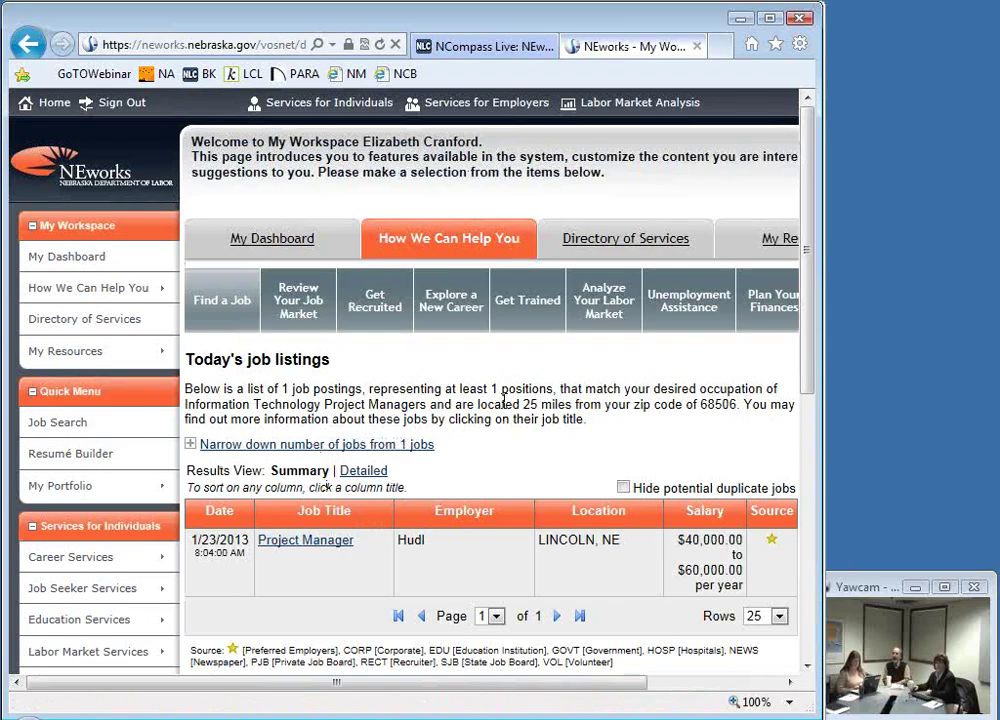
{"action": "scroll", "coordinate": [496, 455], "scroll_direction": "down", "scroll_amount": 1}
{"action": "scroll", "coordinate": [496, 446], "scroll_direction": "down", "scroll_amount": 1}
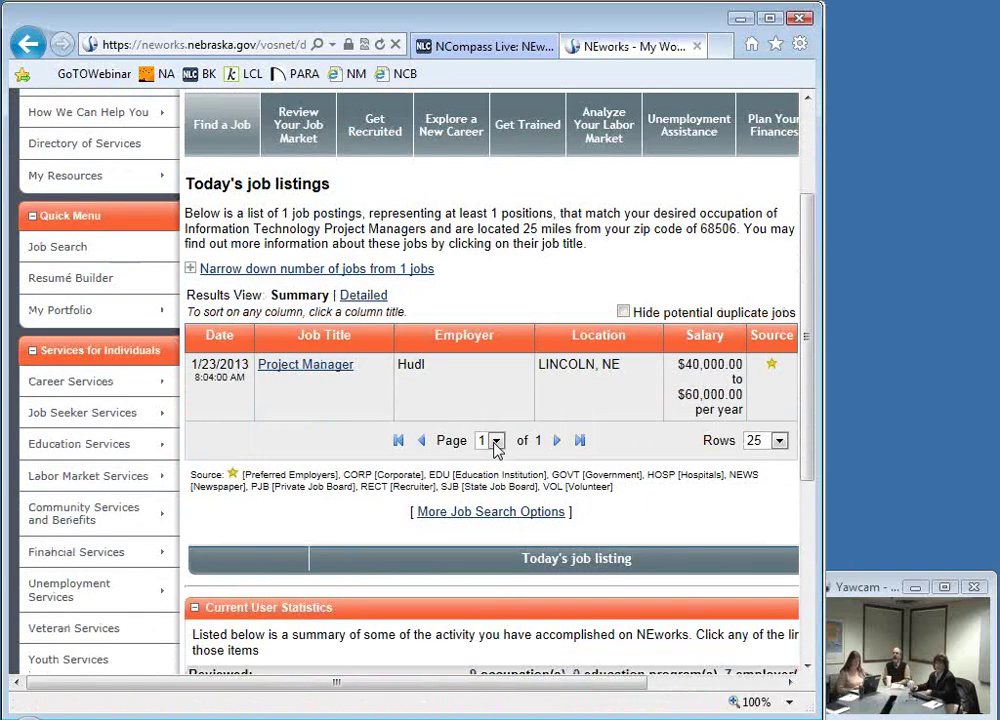
{"action": "scroll", "coordinate": [496, 448], "scroll_direction": "up", "scroll_amount": 2}
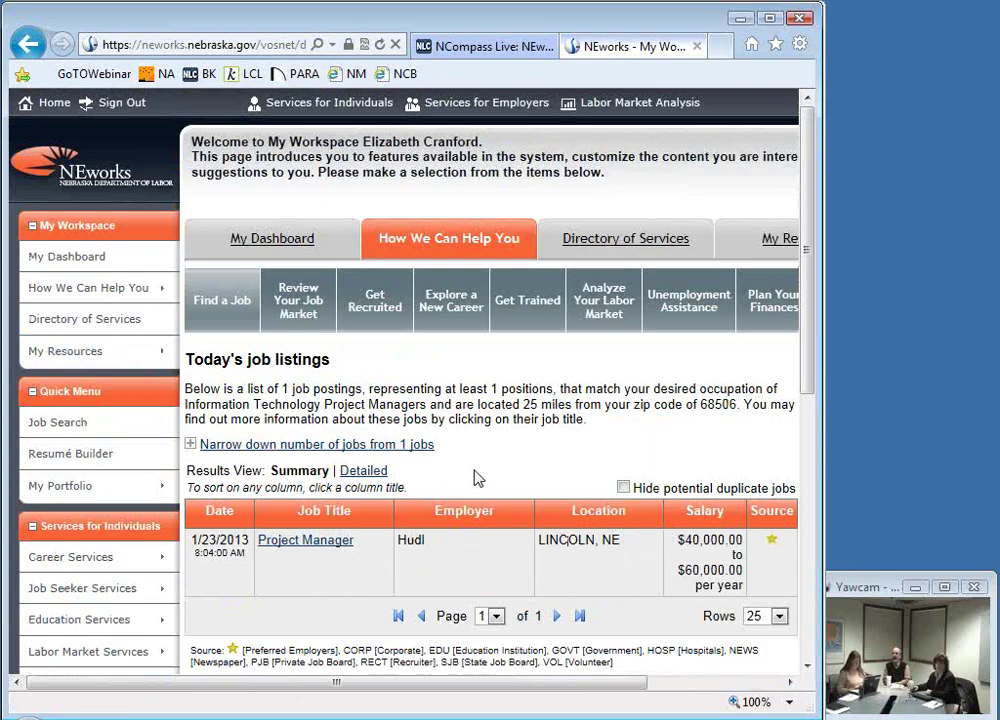
{"action": "scroll", "coordinate": [475, 478], "scroll_direction": "down", "scroll_amount": 3}
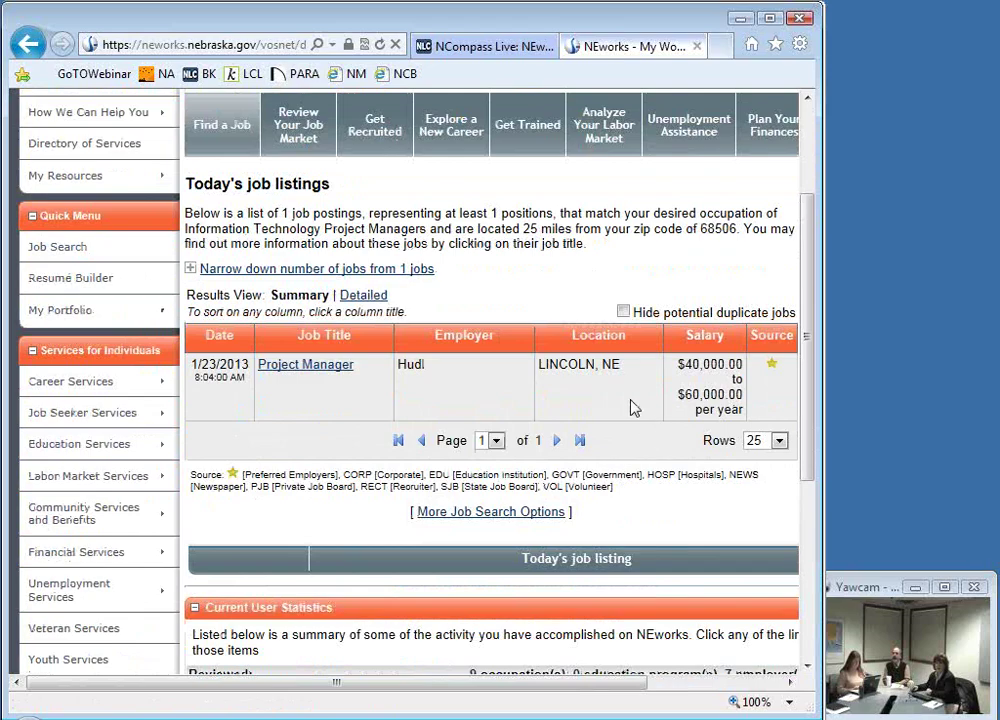
{"action": "left_click", "coordinate": [322, 366]}
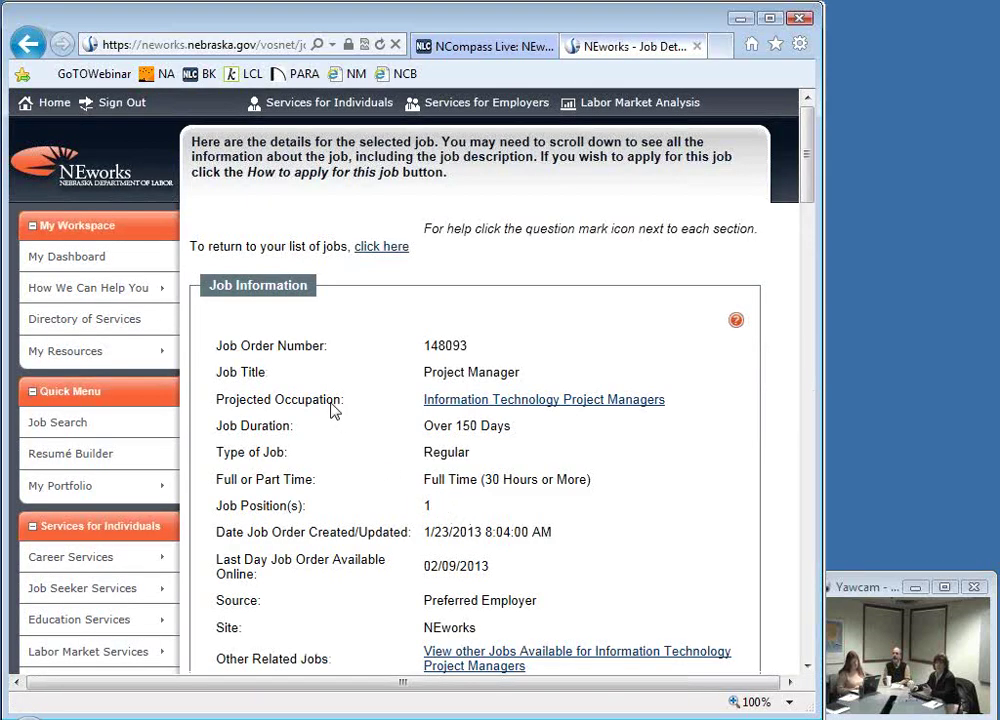
Step: Scroll the Project Manager details down to Job Requirements and the $40,000–$60,000 Compensation and Hours section
{"action": "scroll", "coordinate": [334, 410], "scroll_direction": "down", "scroll_amount": 1}
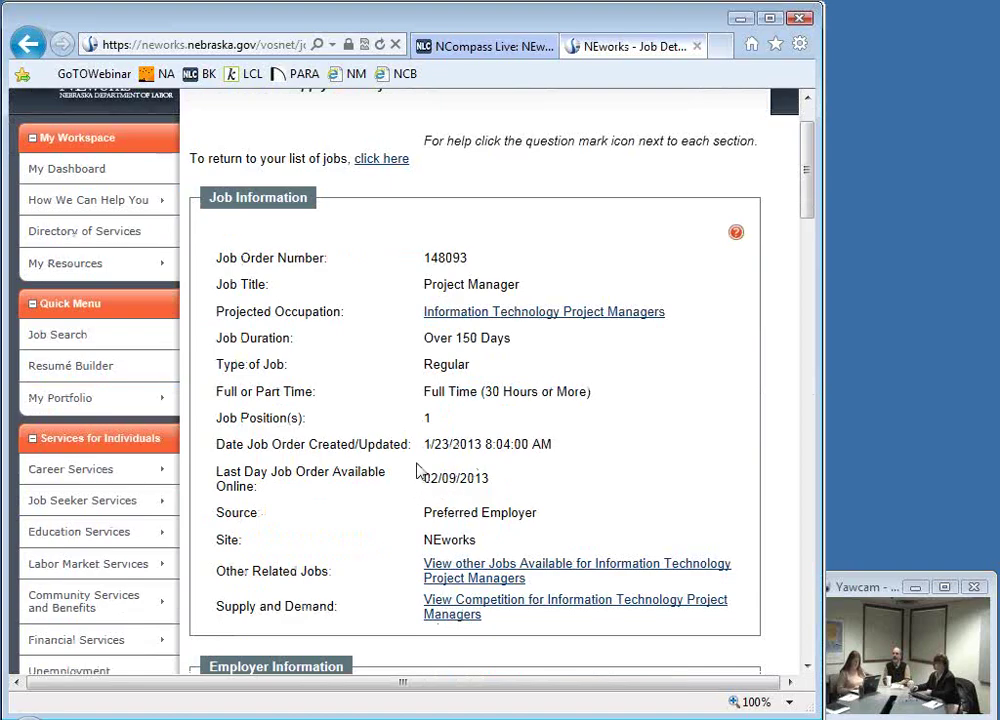
{"action": "scroll", "coordinate": [390, 455], "scroll_direction": "down", "scroll_amount": 1}
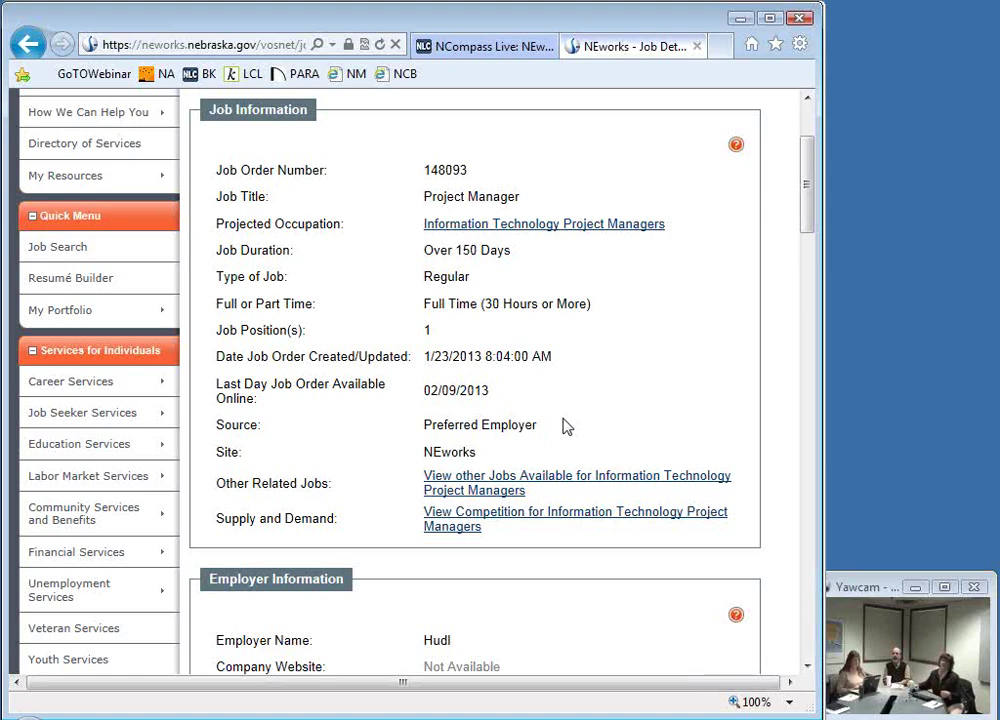
{"action": "scroll", "coordinate": [545, 433], "scroll_direction": "down", "scroll_amount": 3}
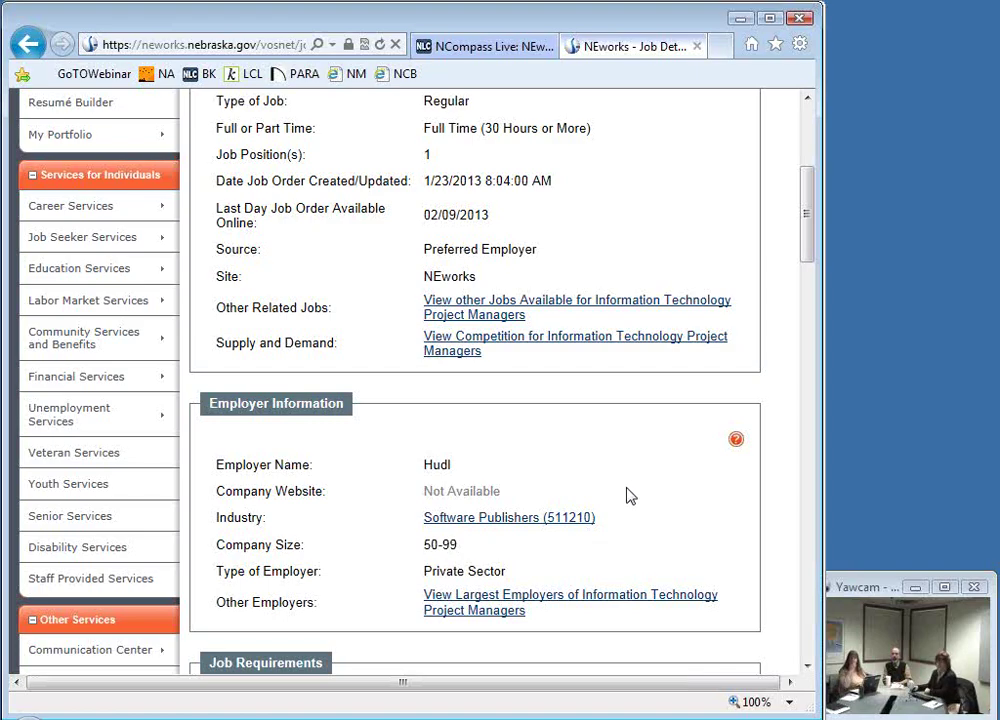
{"action": "scroll", "coordinate": [634, 504], "scroll_direction": "down", "scroll_amount": 3}
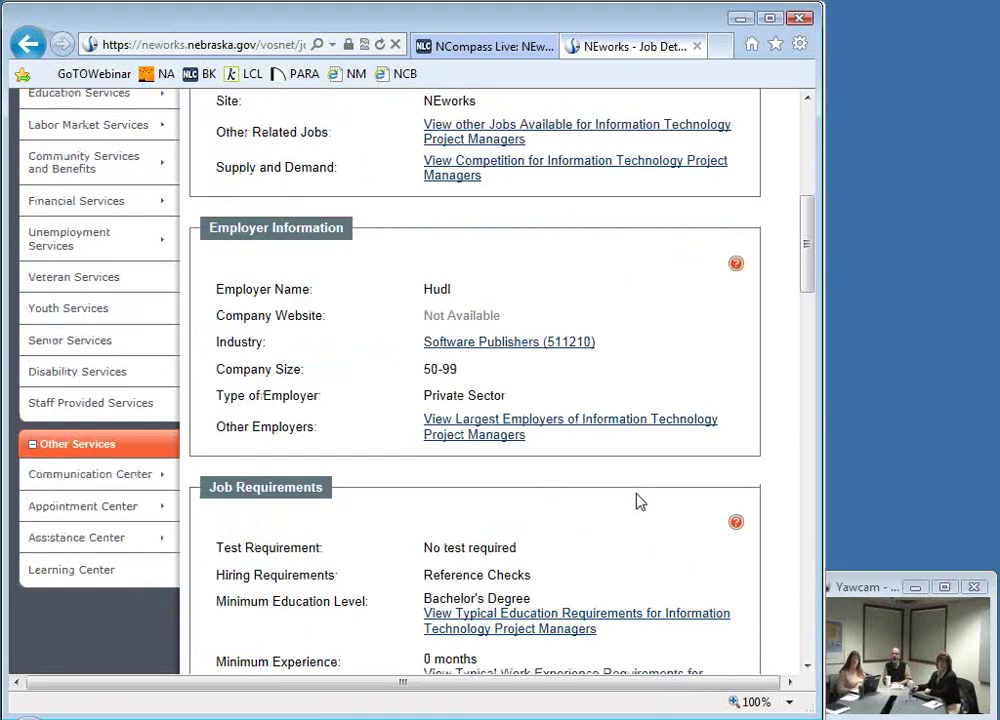
{"action": "scroll", "coordinate": [640, 501], "scroll_direction": "down", "scroll_amount": 3}
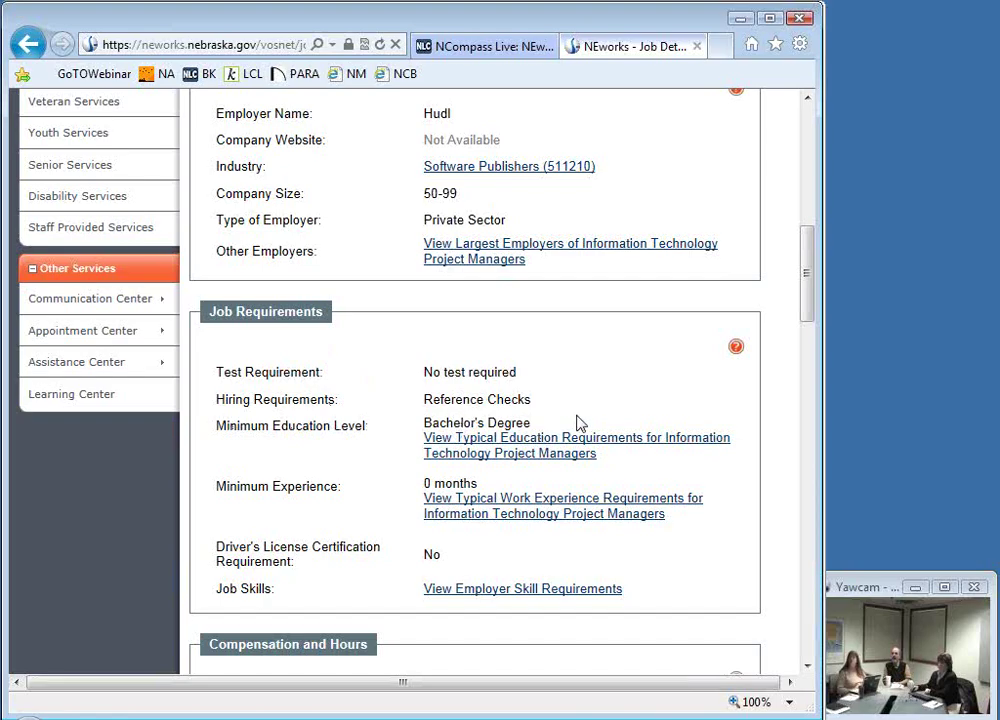
{"action": "scroll", "coordinate": [577, 423], "scroll_direction": "down", "scroll_amount": 3}
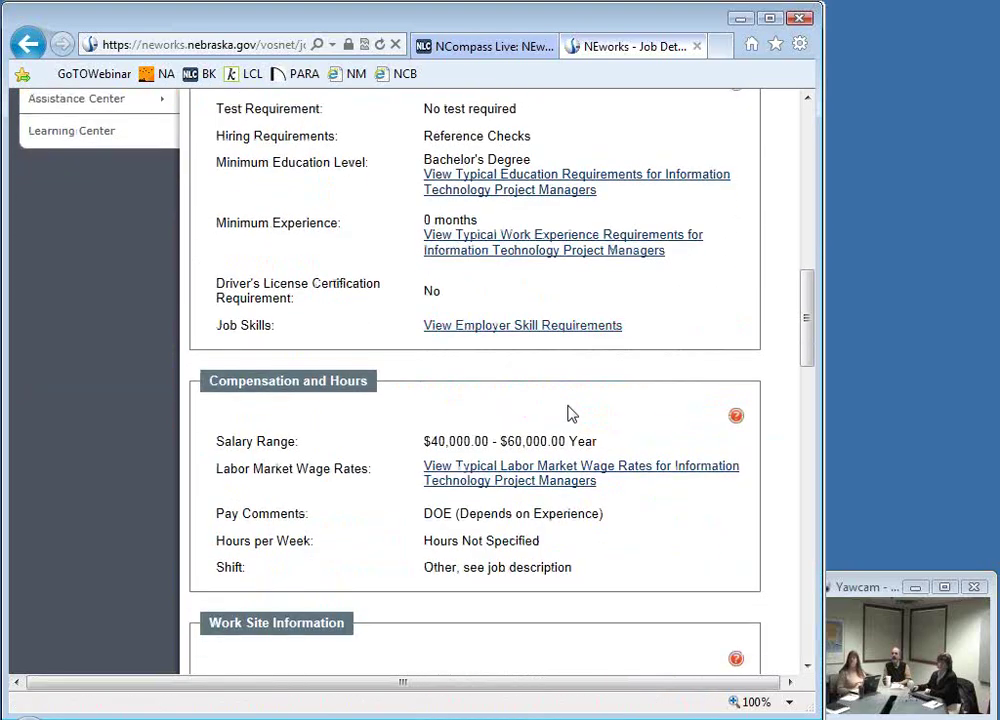
{"action": "left_click", "coordinate": [479, 326]}
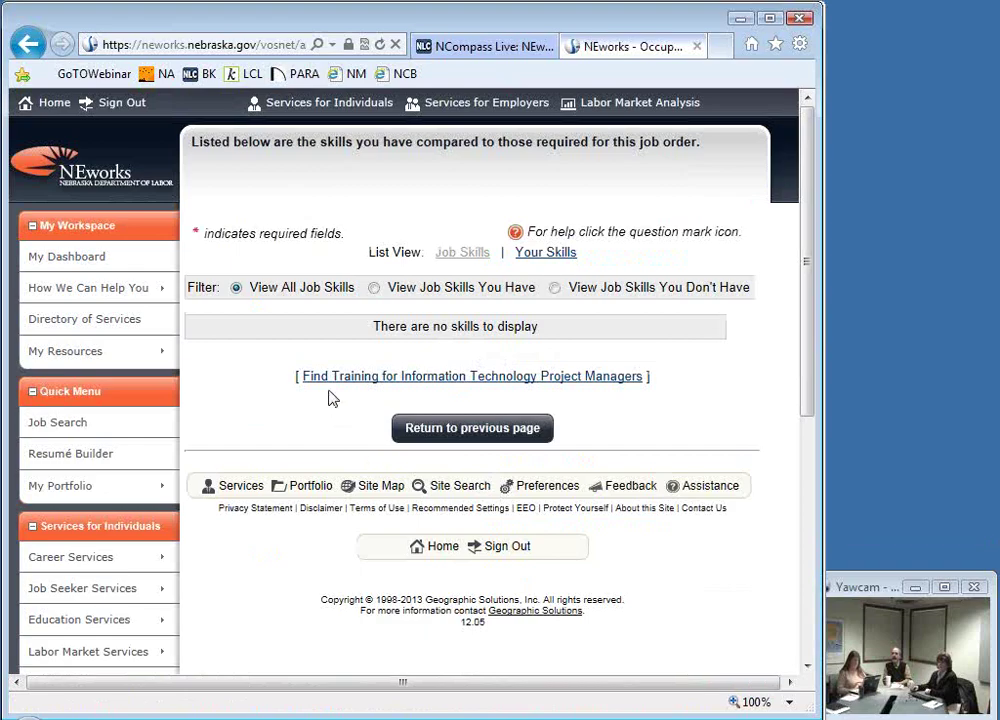
{"action": "left_click", "coordinate": [28, 44]}
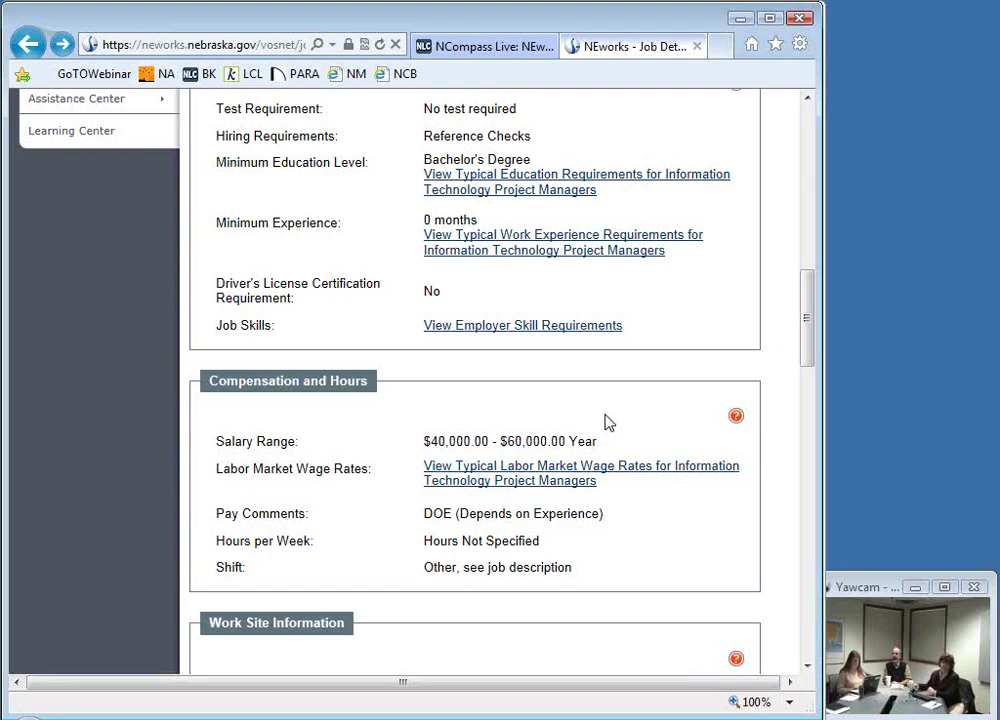
Step: Open the IT Project Managers wage rates and scroll to the advertised-jobs table showing $66,705 mean annual
{"action": "left_click", "coordinate": [470, 484]}
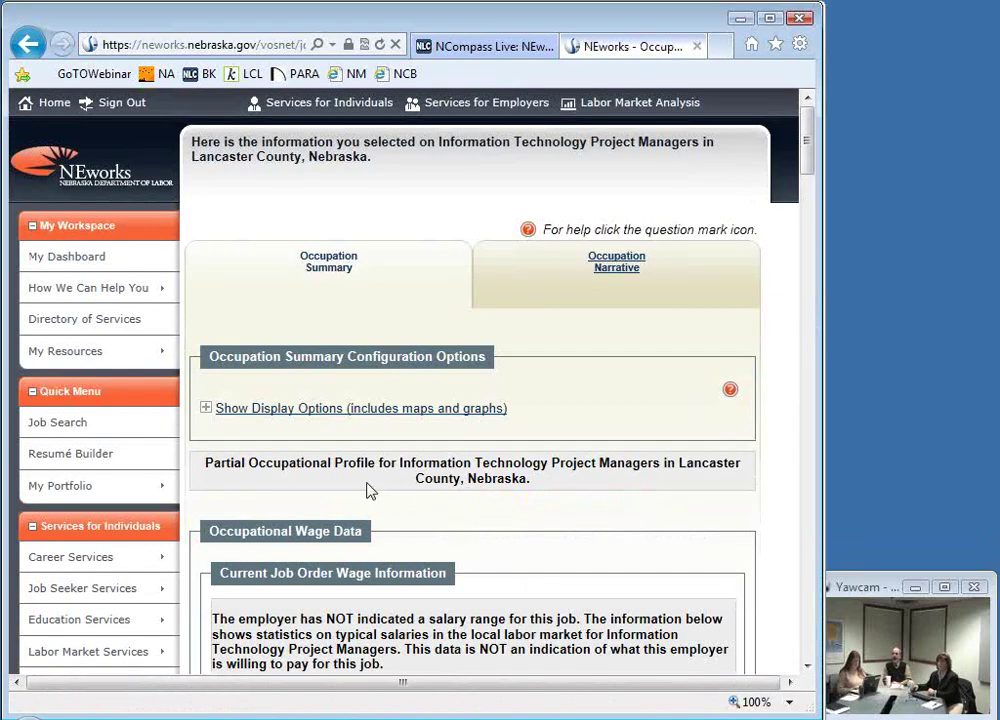
{"action": "scroll", "coordinate": [368, 490], "scroll_direction": "down", "scroll_amount": 4}
{"action": "scroll", "coordinate": [347, 483], "scroll_direction": "down", "scroll_amount": 3}
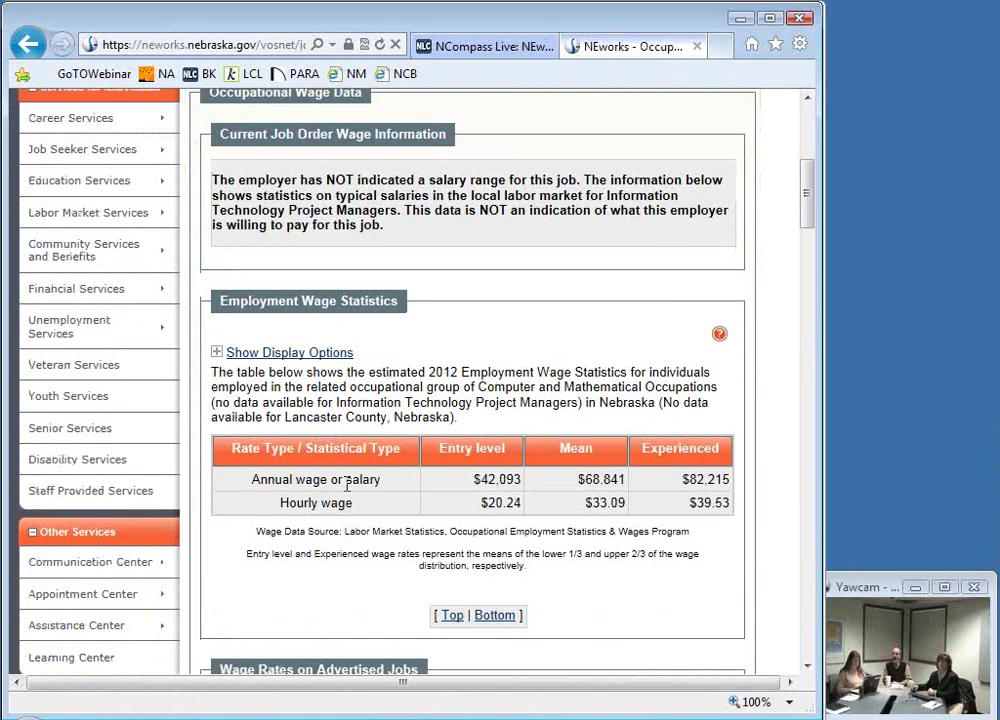
{"action": "scroll", "coordinate": [349, 480], "scroll_direction": "down", "scroll_amount": 2}
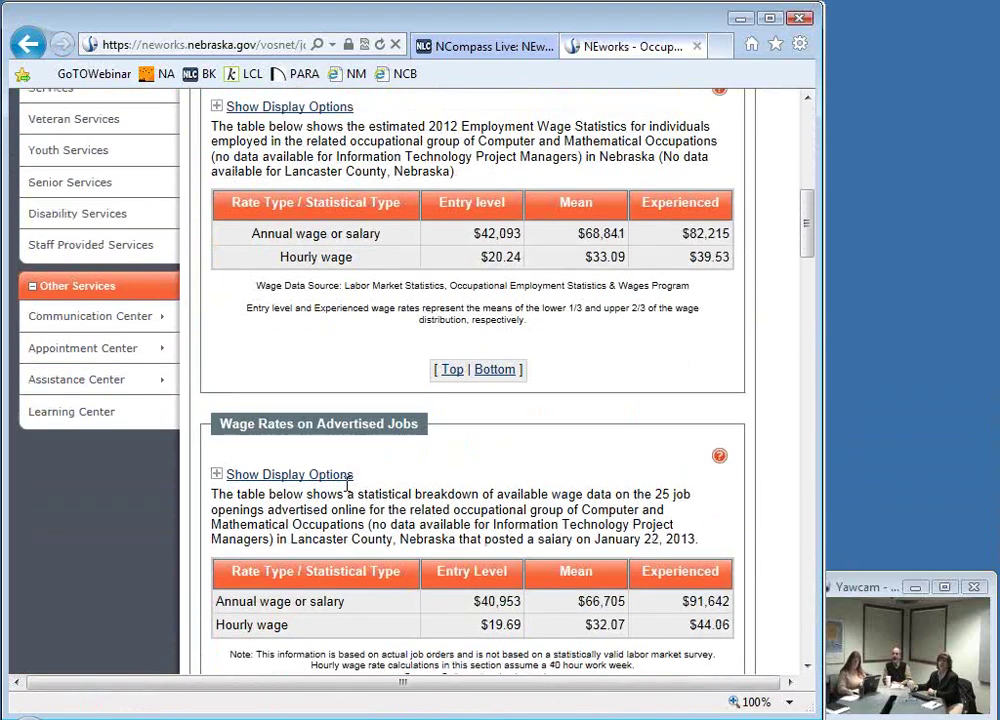
{"action": "scroll", "coordinate": [347, 478], "scroll_direction": "up", "scroll_amount": 2}
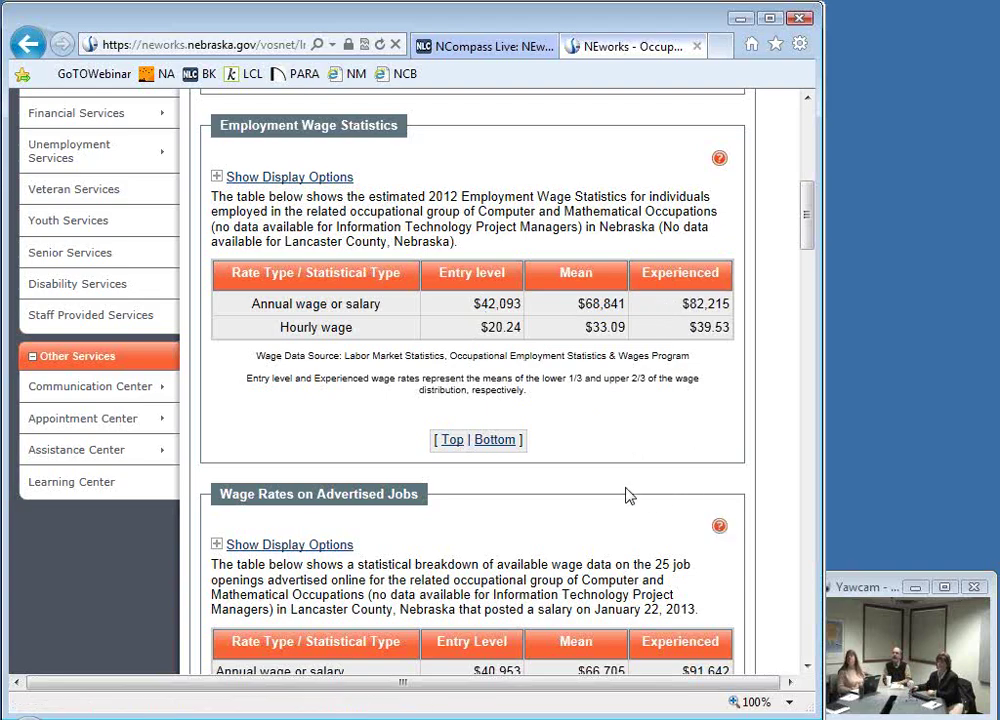
{"action": "scroll", "coordinate": [605, 470], "scroll_direction": "down", "scroll_amount": 3}
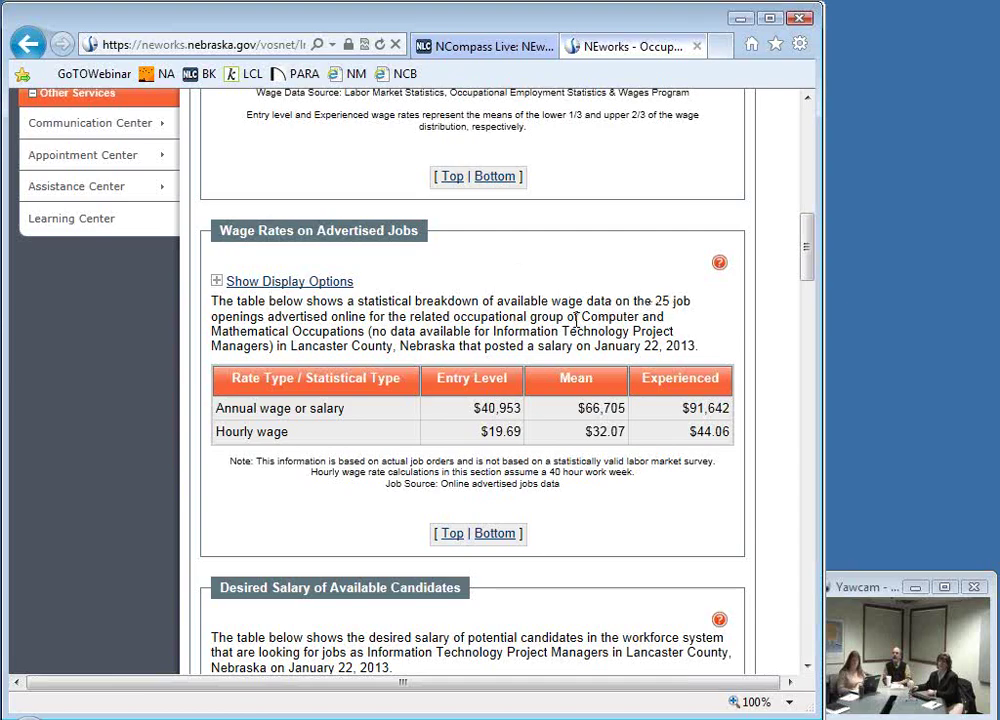
{"action": "left_click_drag", "start_coordinate": [585, 313], "coordinate": [354, 333]}
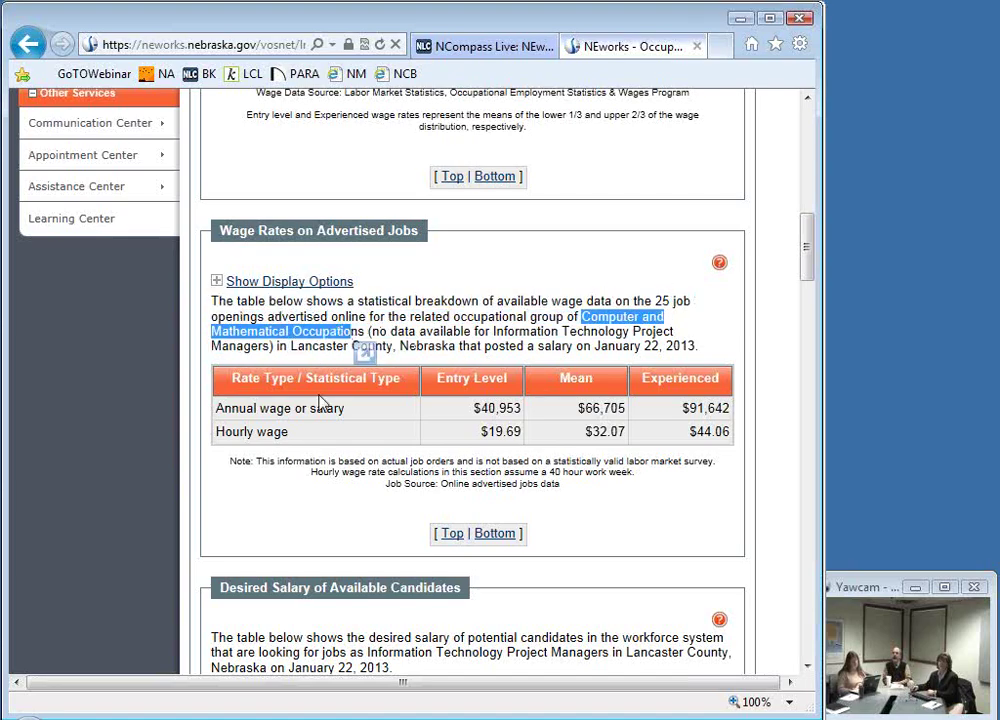
{"action": "left_click", "coordinate": [357, 535]}
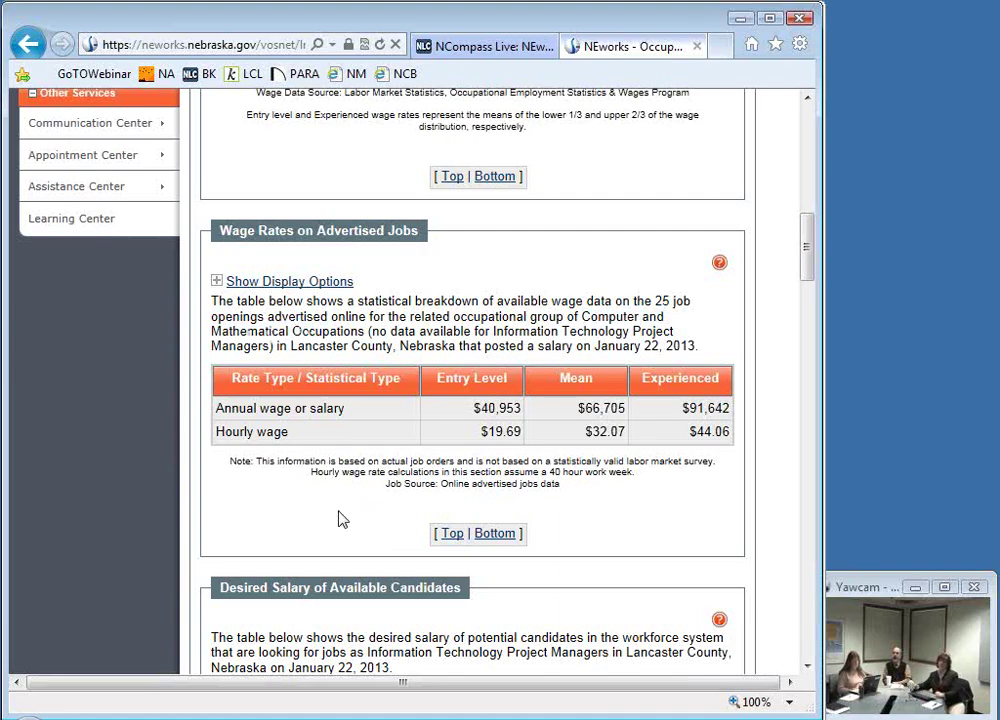
Step: Scroll past the Desired Salary, Area Distribution and Related Occupations tables to the National Earnings Data Summary
{"action": "scroll", "coordinate": [340, 519], "scroll_direction": "down", "scroll_amount": 3}
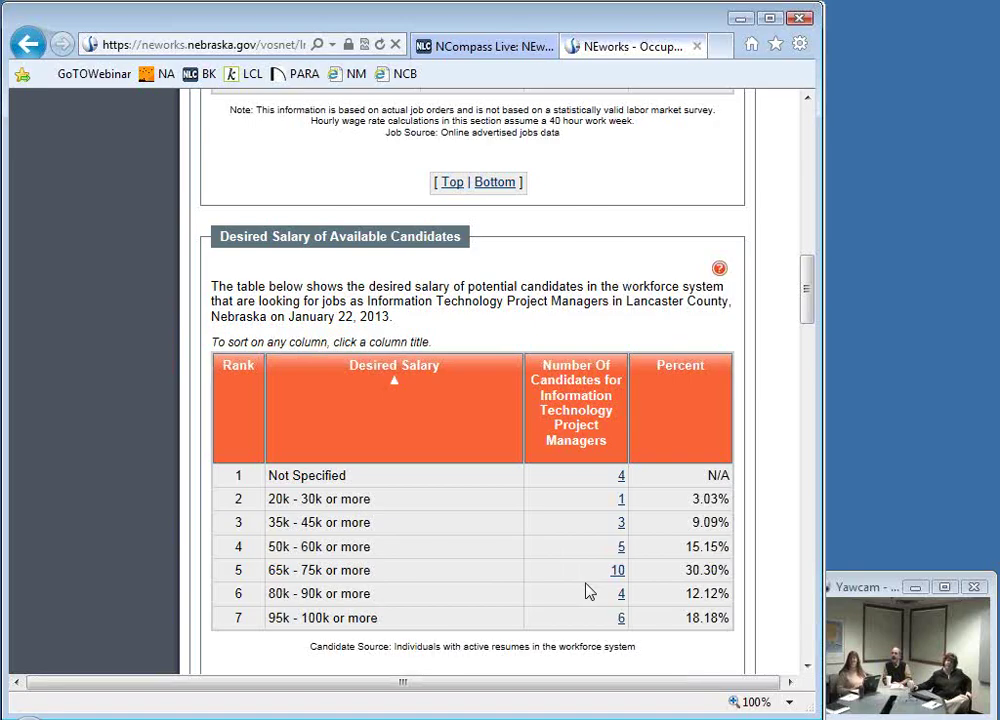
{"action": "scroll", "coordinate": [580, 582], "scroll_direction": "up", "scroll_amount": 1}
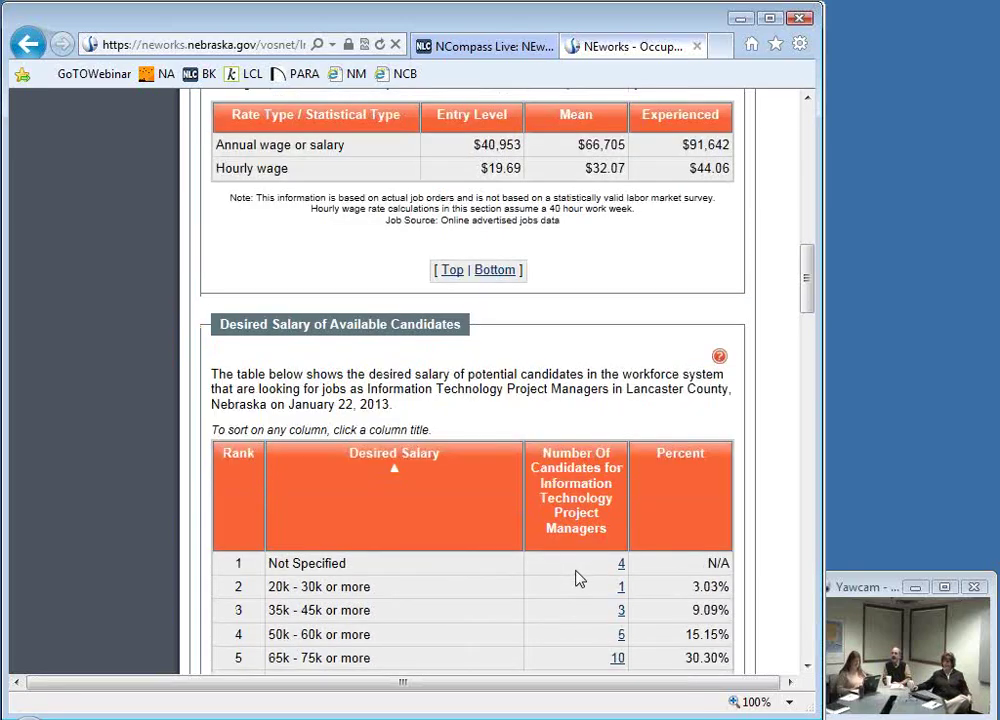
{"action": "scroll", "coordinate": [576, 578], "scroll_direction": "down", "scroll_amount": 2}
{"action": "scroll", "coordinate": [540, 540], "scroll_direction": "down", "scroll_amount": 3}
{"action": "scroll", "coordinate": [538, 537], "scroll_direction": "down", "scroll_amount": 3}
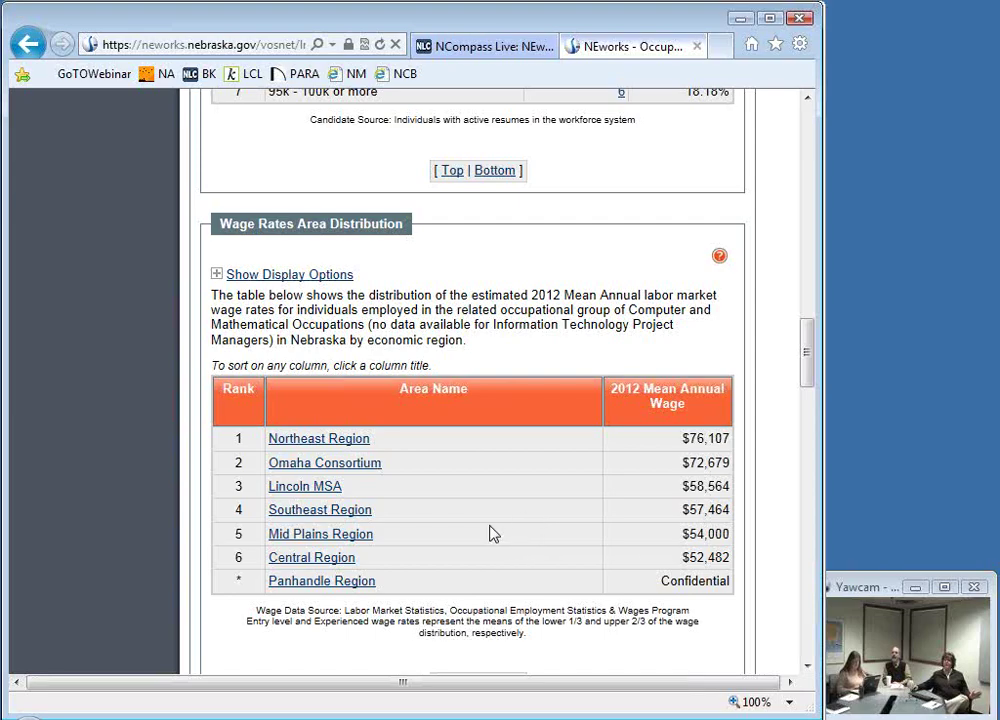
{"action": "scroll", "coordinate": [485, 520], "scroll_direction": "down", "scroll_amount": 8}
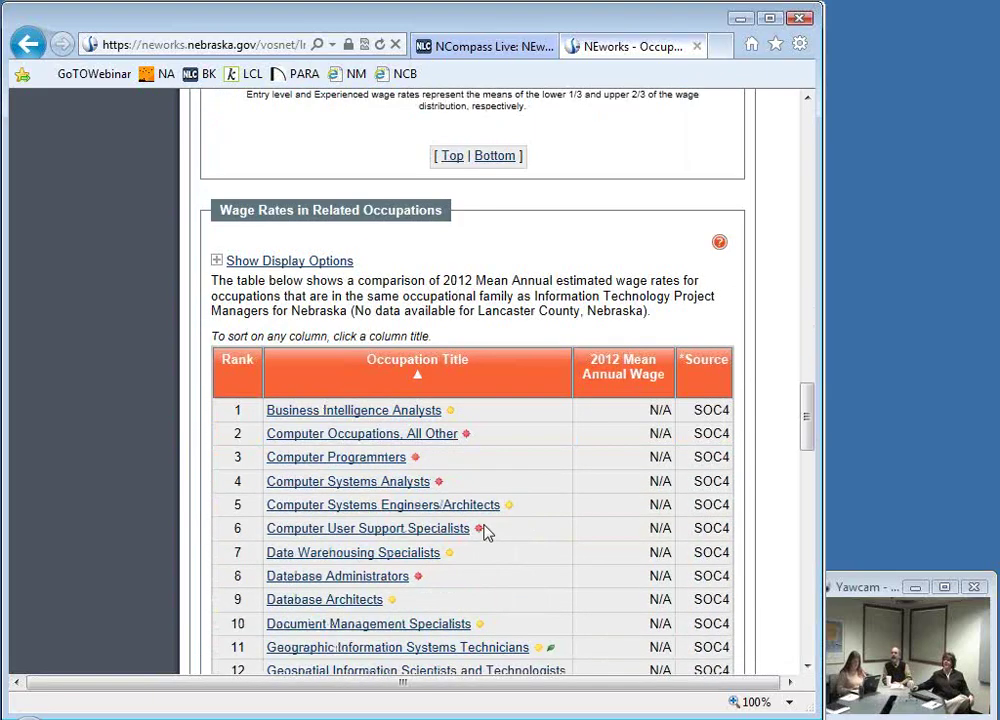
{"action": "scroll", "coordinate": [483, 528], "scroll_direction": "down", "scroll_amount": 10}
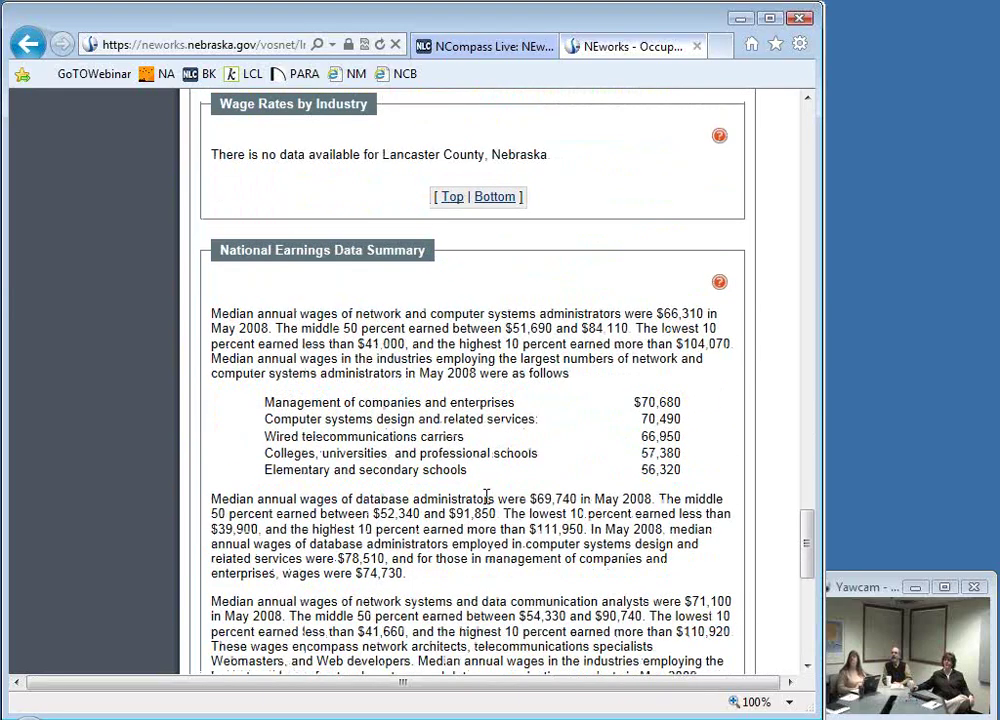
{"action": "scroll", "coordinate": [485, 497], "scroll_direction": "down", "scroll_amount": 5}
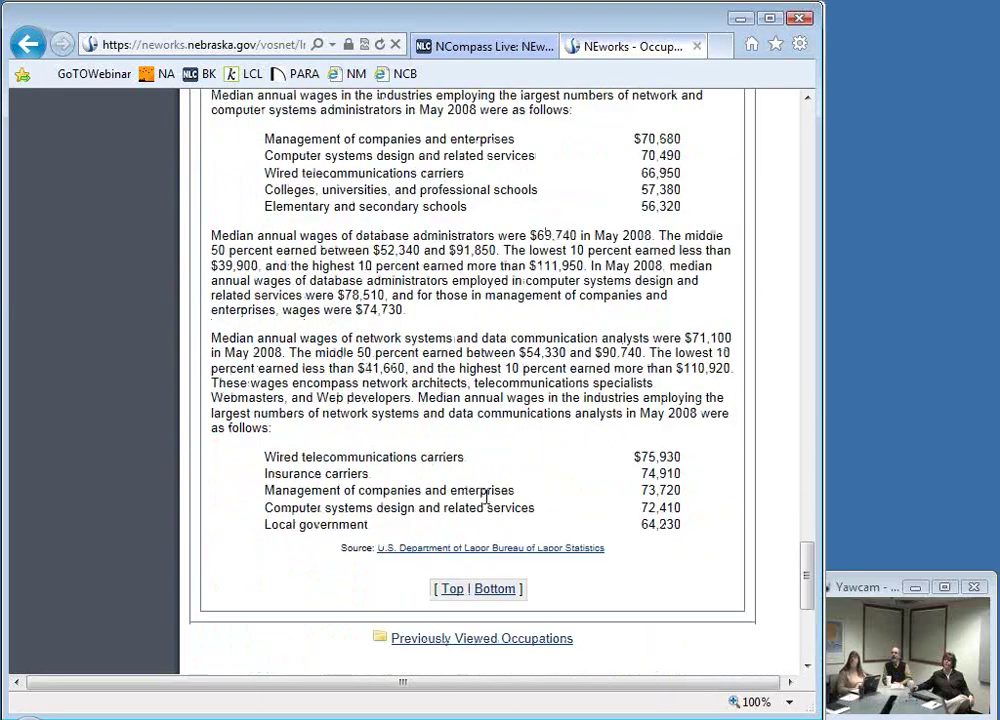
Step: Go back past the job details and today's job listings to the My Workspace dashboard
{"action": "left_click", "coordinate": [27, 44]}
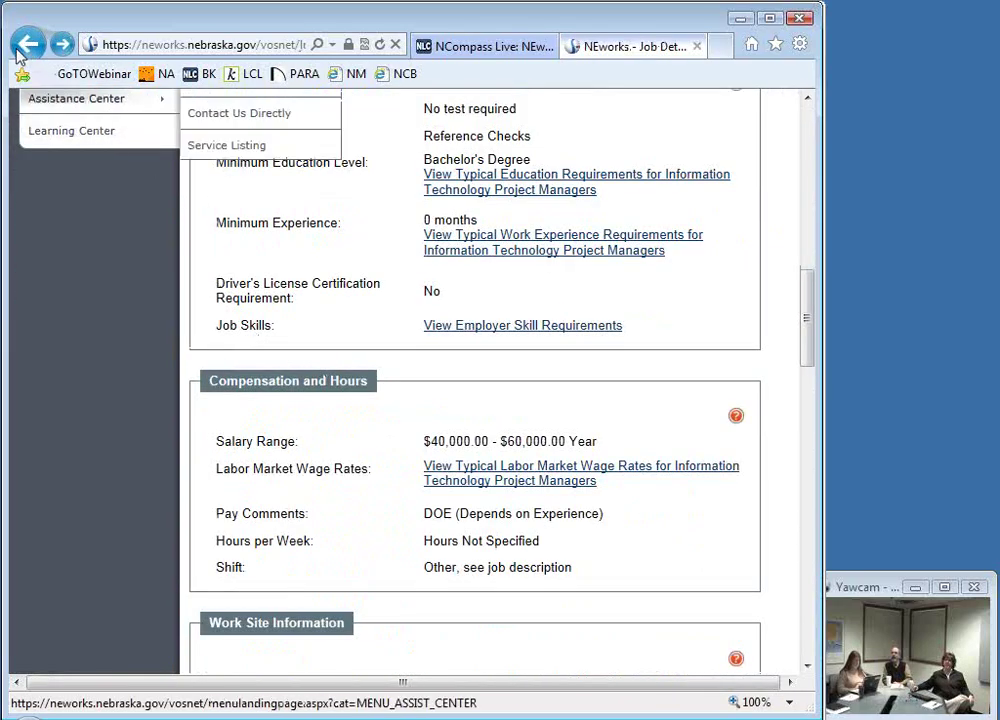
{"action": "left_click", "coordinate": [24, 46]}
{"action": "left_click", "coordinate": [27, 44]}
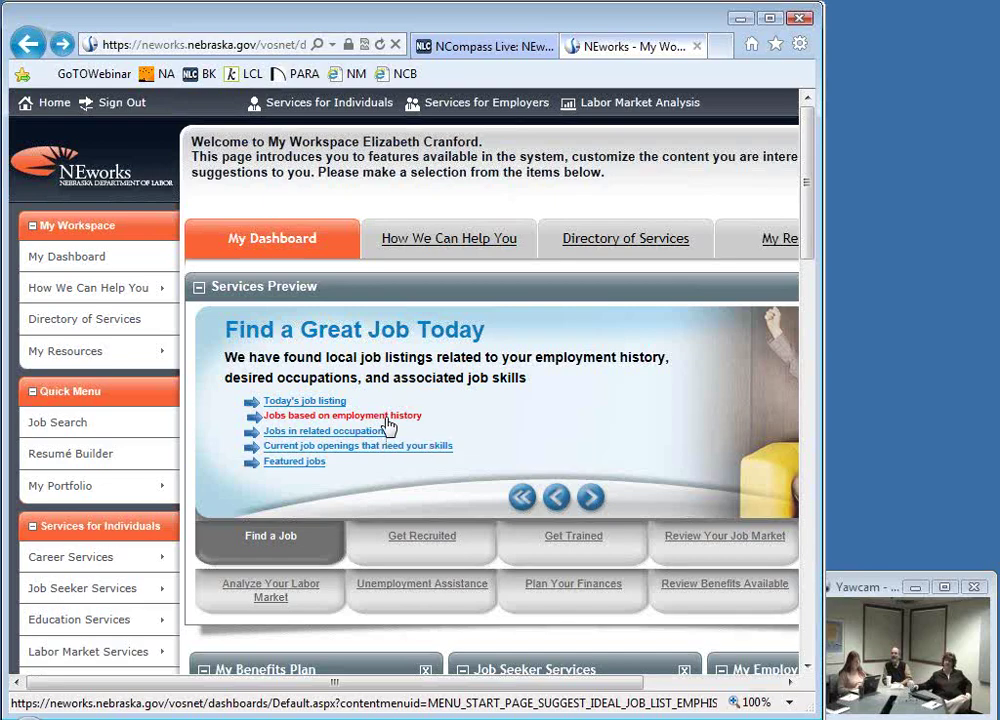
{"action": "left_click", "coordinate": [388, 426]}
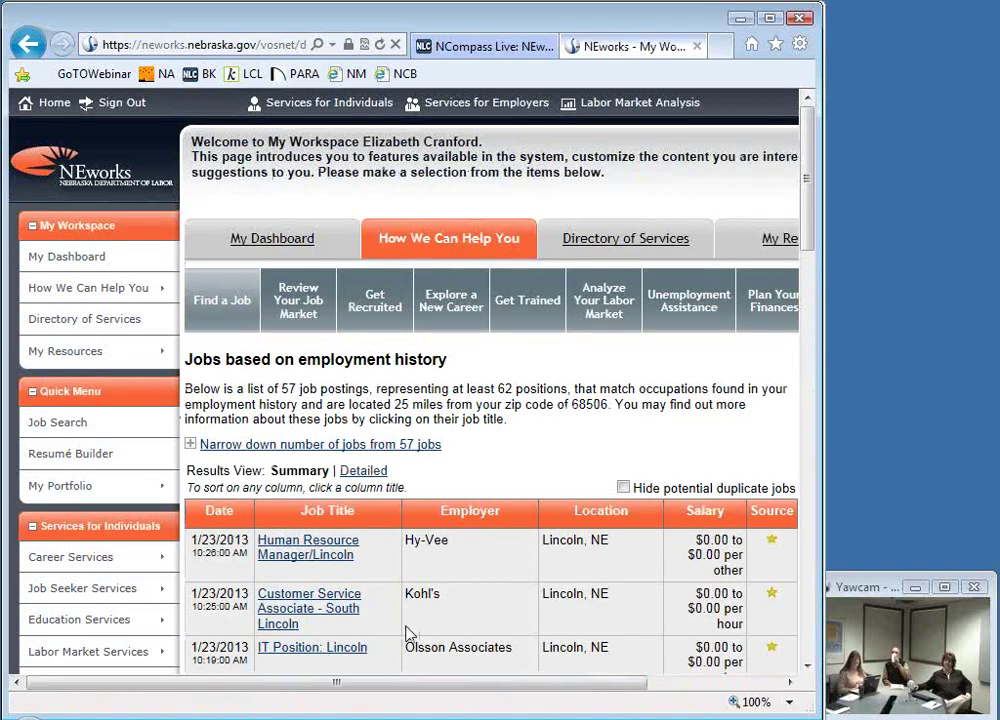
{"action": "scroll", "coordinate": [400, 513], "scroll_direction": "down", "scroll_amount": 3}
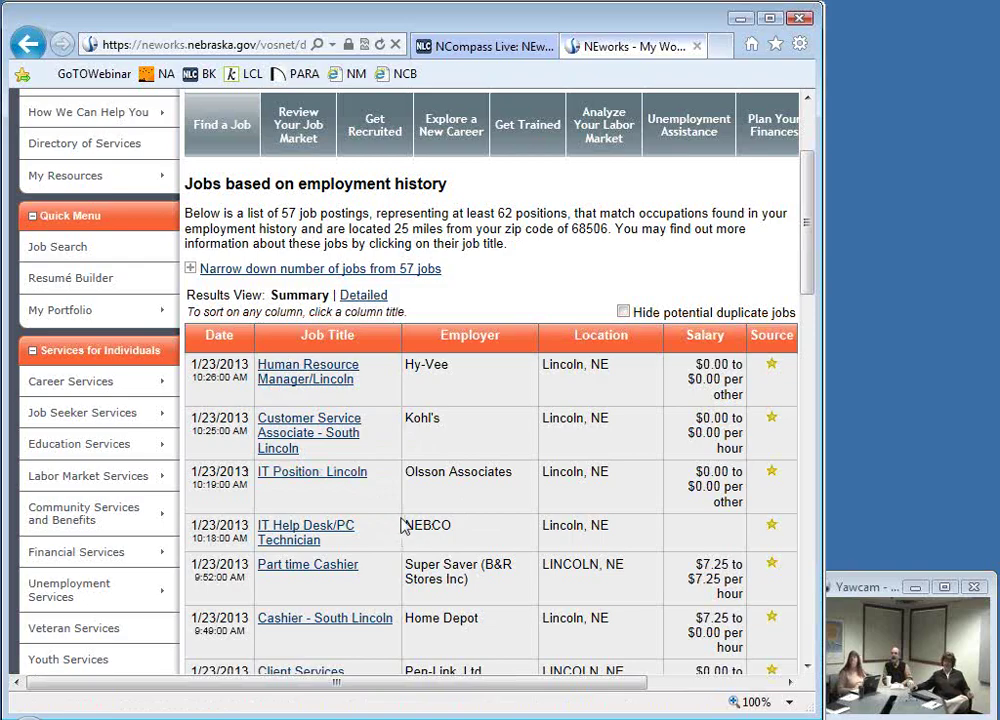
{"action": "scroll", "coordinate": [404, 524], "scroll_direction": "up", "scroll_amount": 2}
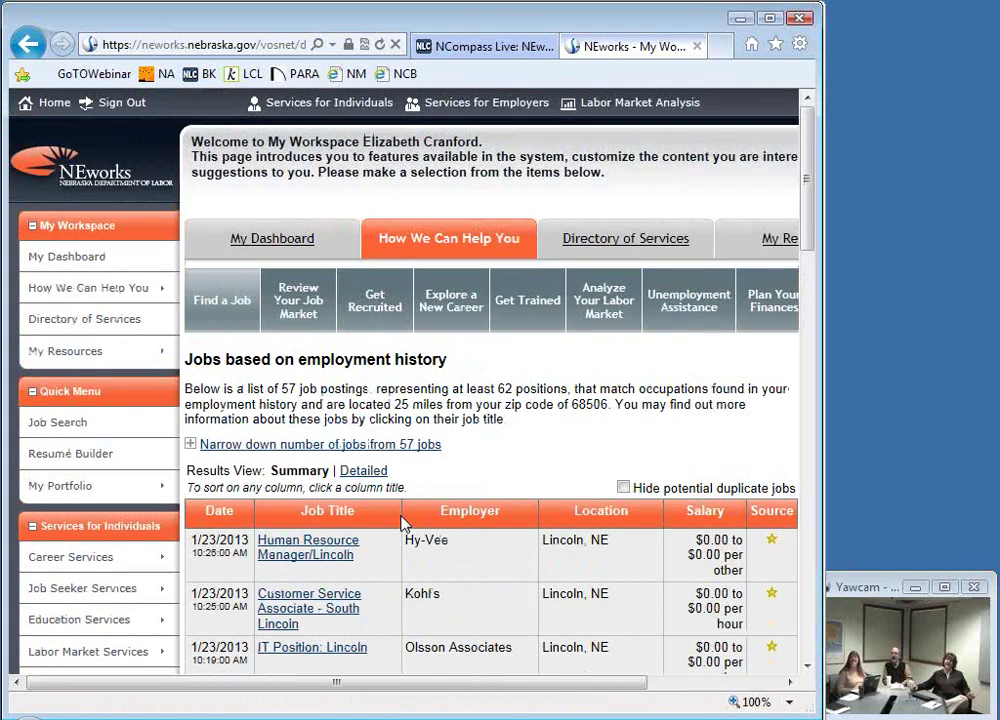
{"action": "scroll", "coordinate": [404, 524], "scroll_direction": "down", "scroll_amount": 1}
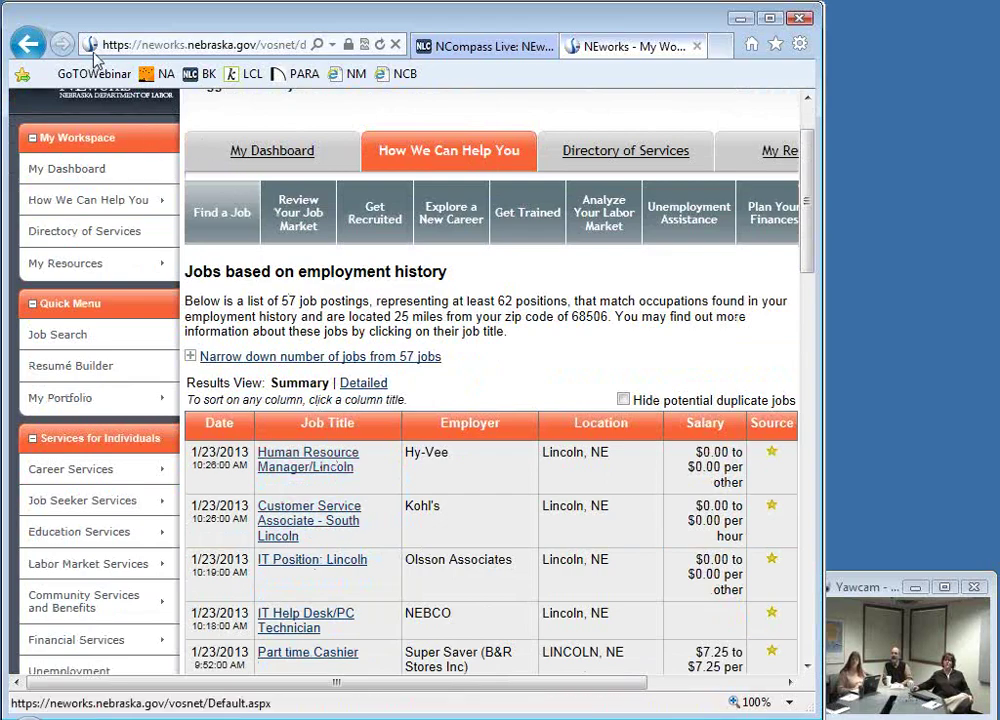
{"action": "left_click", "coordinate": [28, 44]}
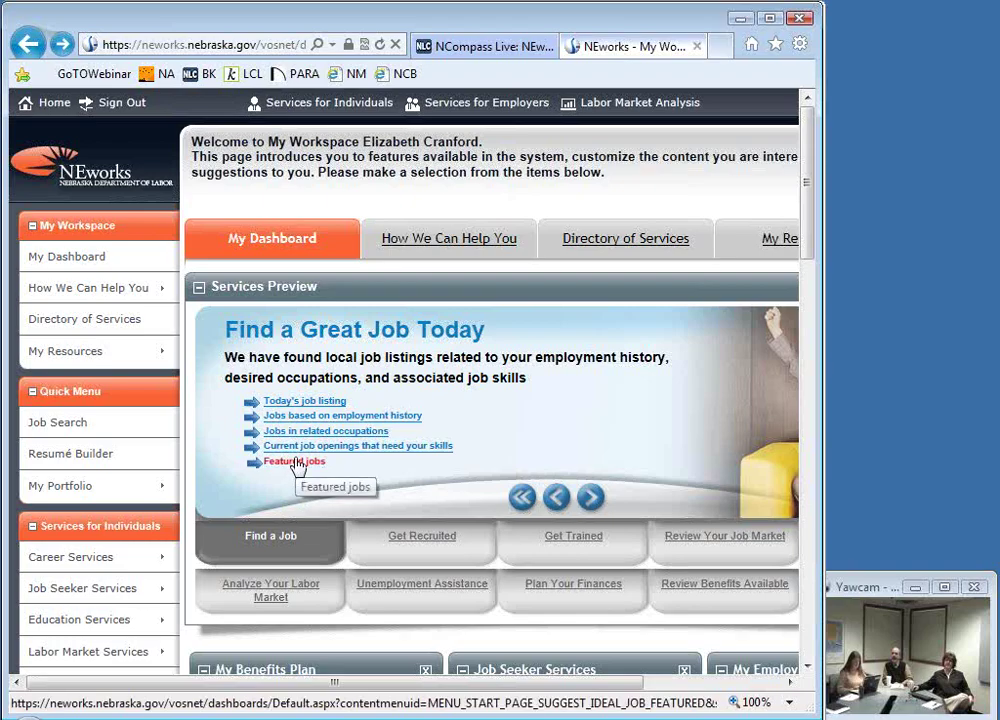
Step: Toggle the Services Preview to Find a Job and back to Get Recruited by Top Employers
{"action": "left_click", "coordinate": [446, 543]}
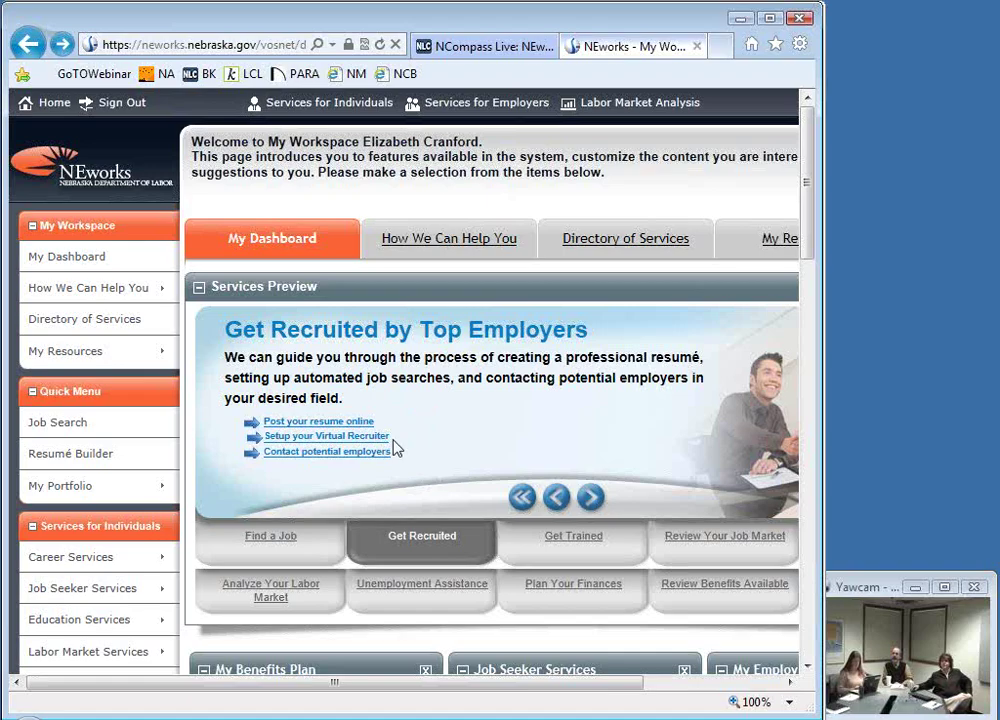
{"action": "left_click", "coordinate": [283, 562]}
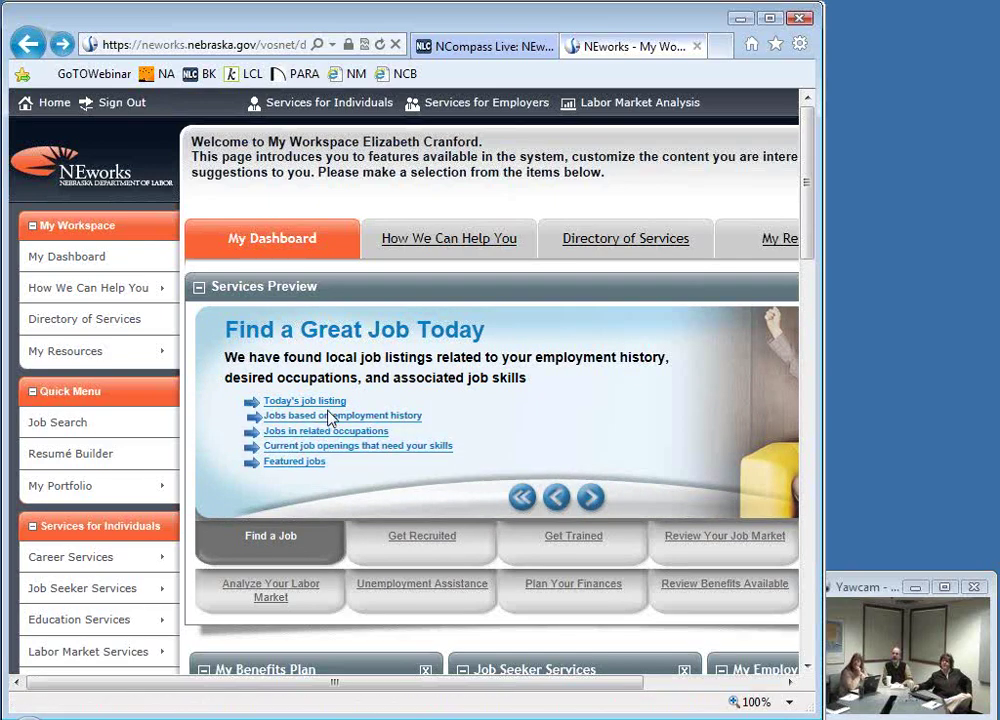
{"action": "left_click", "coordinate": [432, 556]}
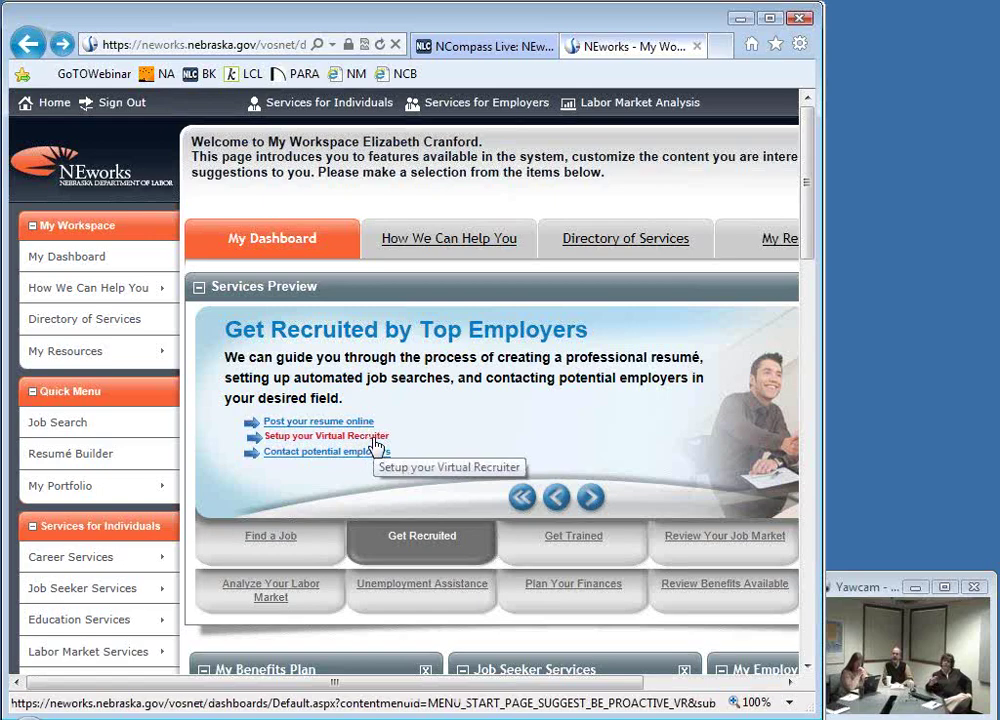
Step: Start a new Virtual Recruiter automated job search via Create new Job Alert
{"action": "left_click", "coordinate": [375, 443]}
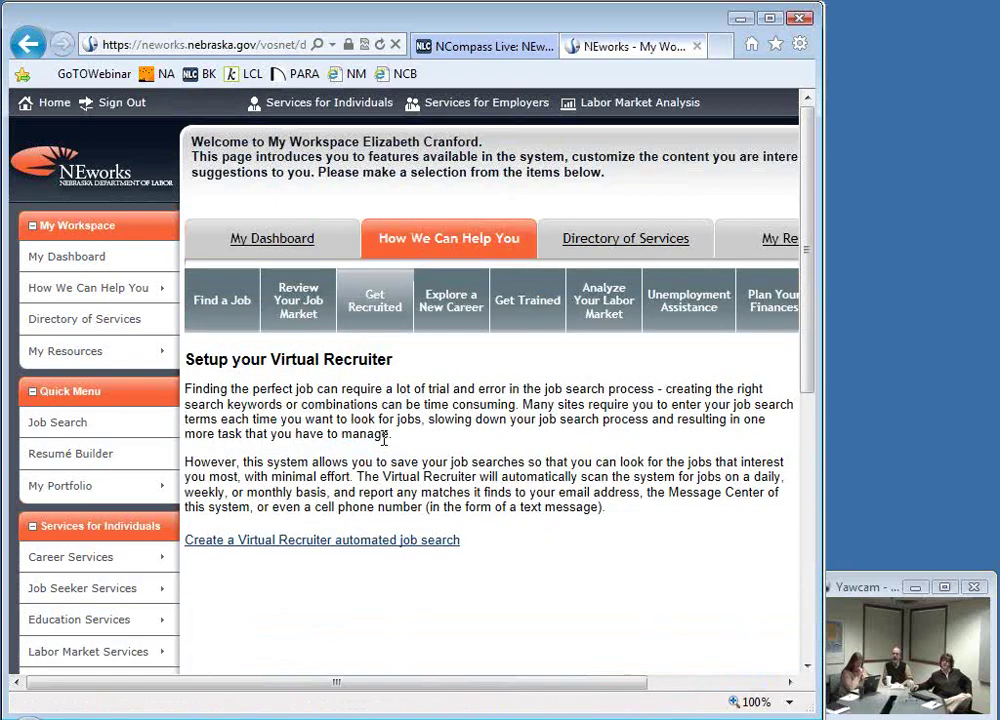
{"action": "scroll", "coordinate": [384, 446], "scroll_direction": "down", "scroll_amount": 3}
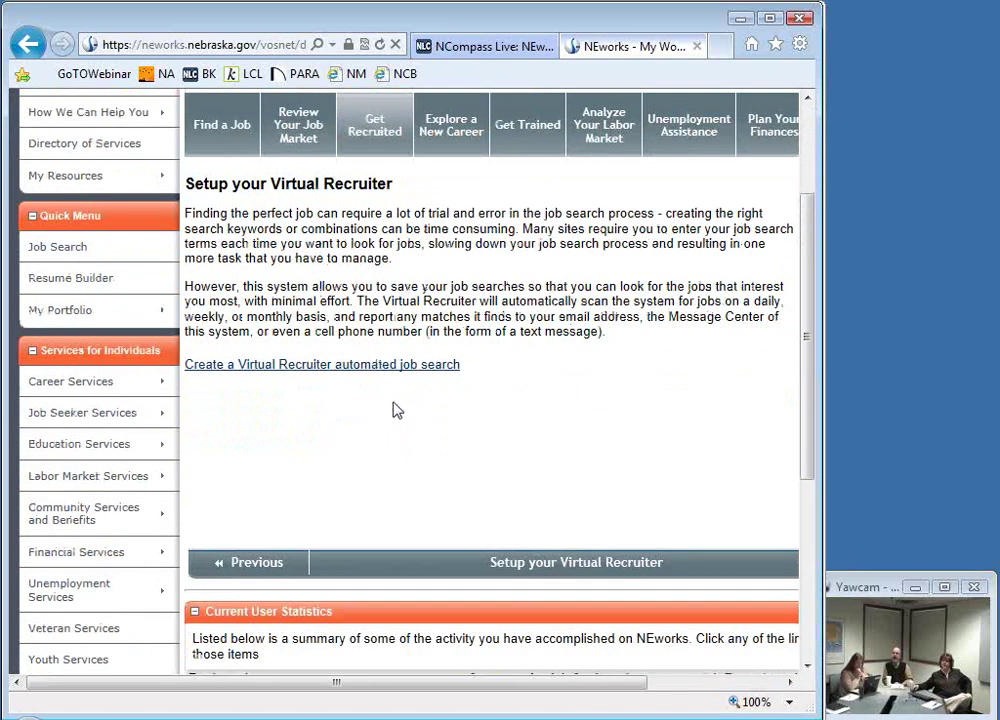
{"action": "scroll", "coordinate": [395, 408], "scroll_direction": "down", "scroll_amount": 4}
{"action": "scroll", "coordinate": [395, 408], "scroll_direction": "up", "scroll_amount": 7}
{"action": "left_click", "coordinate": [363, 541]}
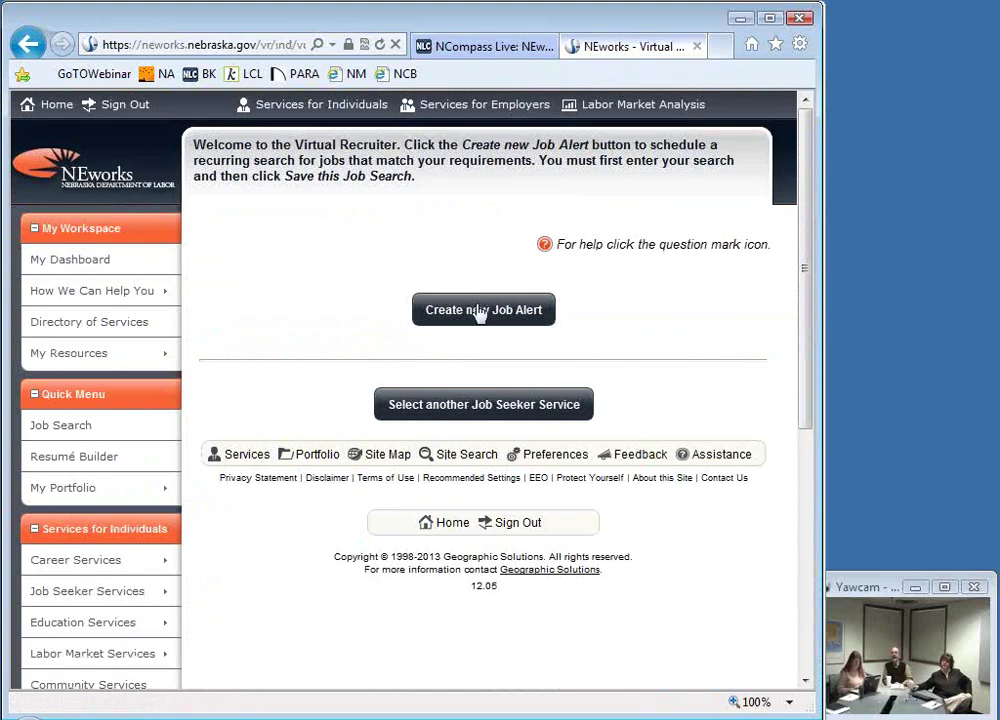
{"action": "left_click", "coordinate": [479, 313]}
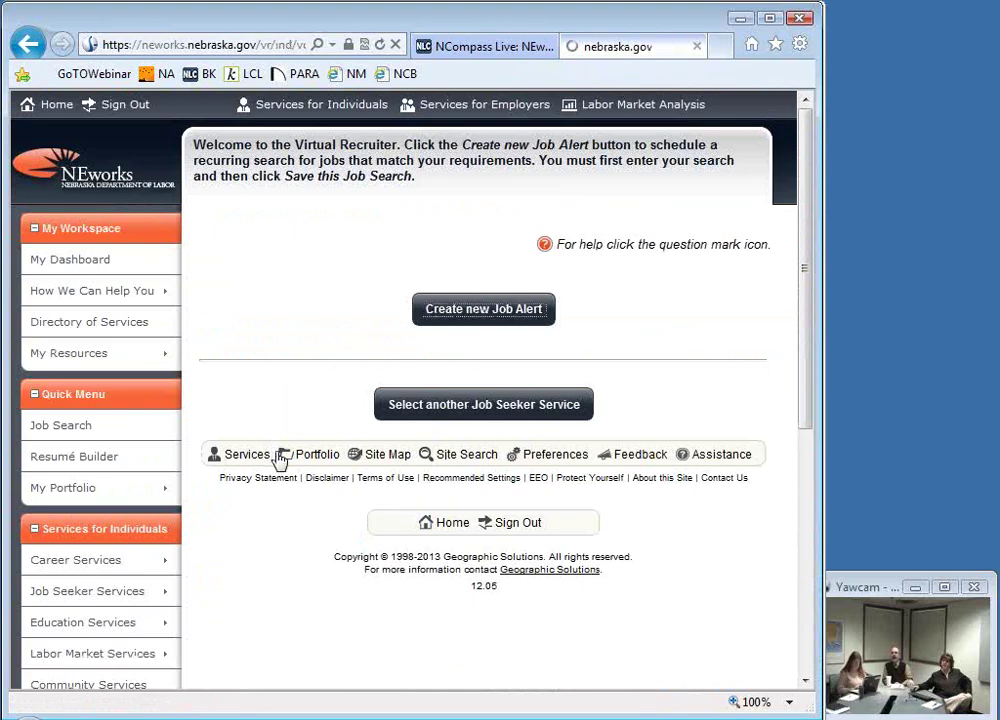
{"action": "scroll", "coordinate": [348, 567], "scroll_direction": "down", "scroll_amount": 5}
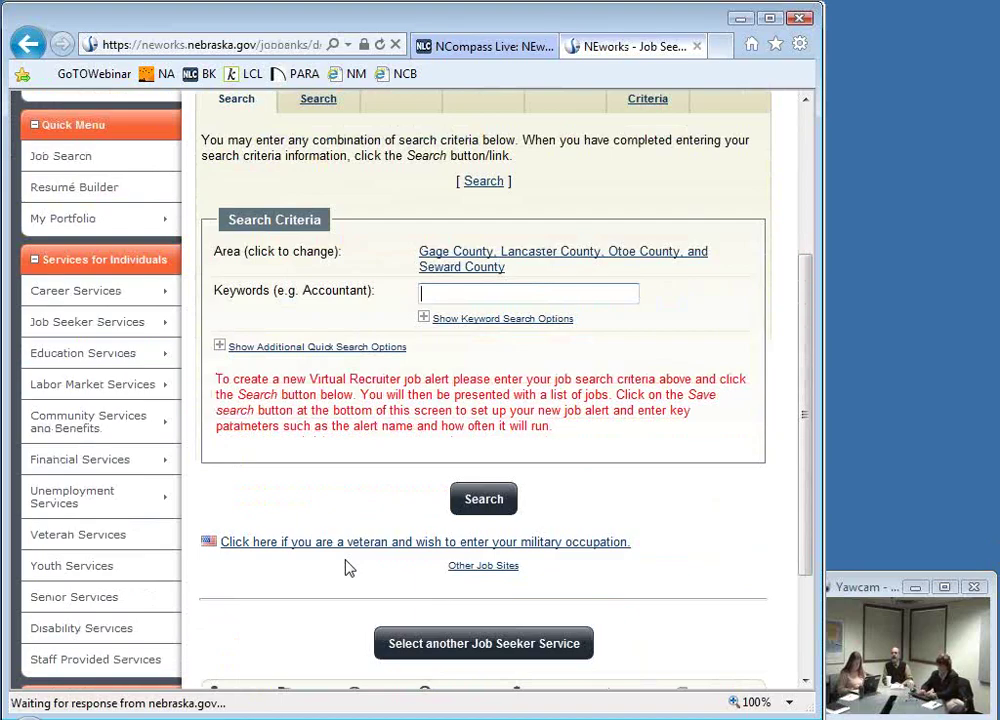
Step: Search jobs using the suggested keyword 'Entry Level Computer Repair Technician' after typing 'computer'
{"action": "type", "text": "comuter"}
{"action": "key", "text": "BackSpace"}
{"action": "key", "text": "BackSpace"}
{"action": "key", "text": "BackSpace"}
{"action": "type", "text": "er"}
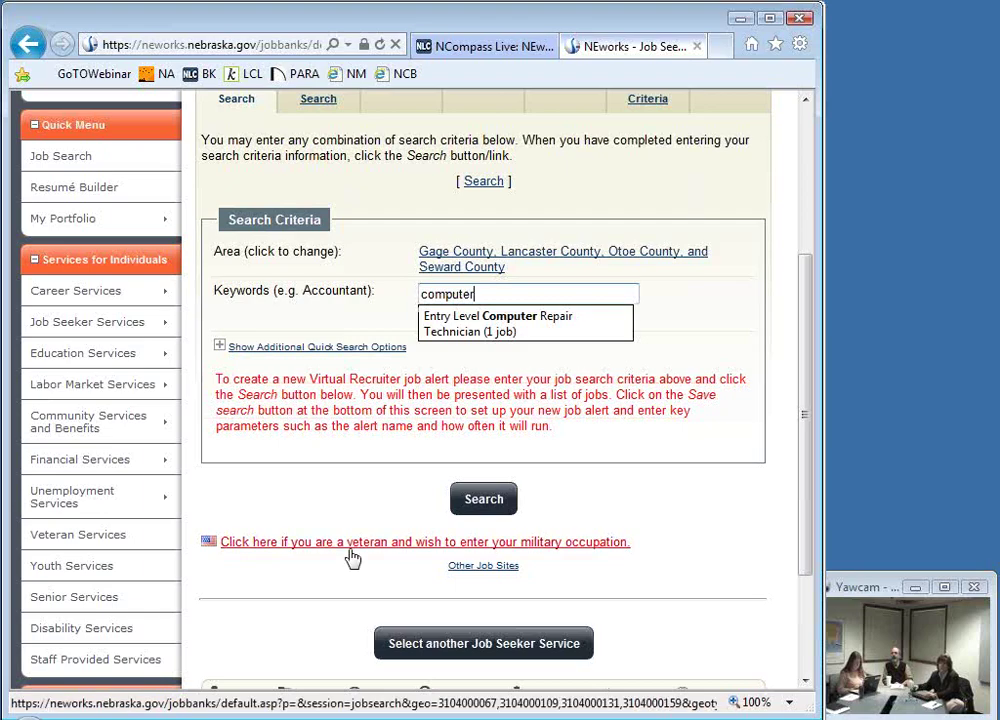
{"action": "left_click", "coordinate": [453, 336]}
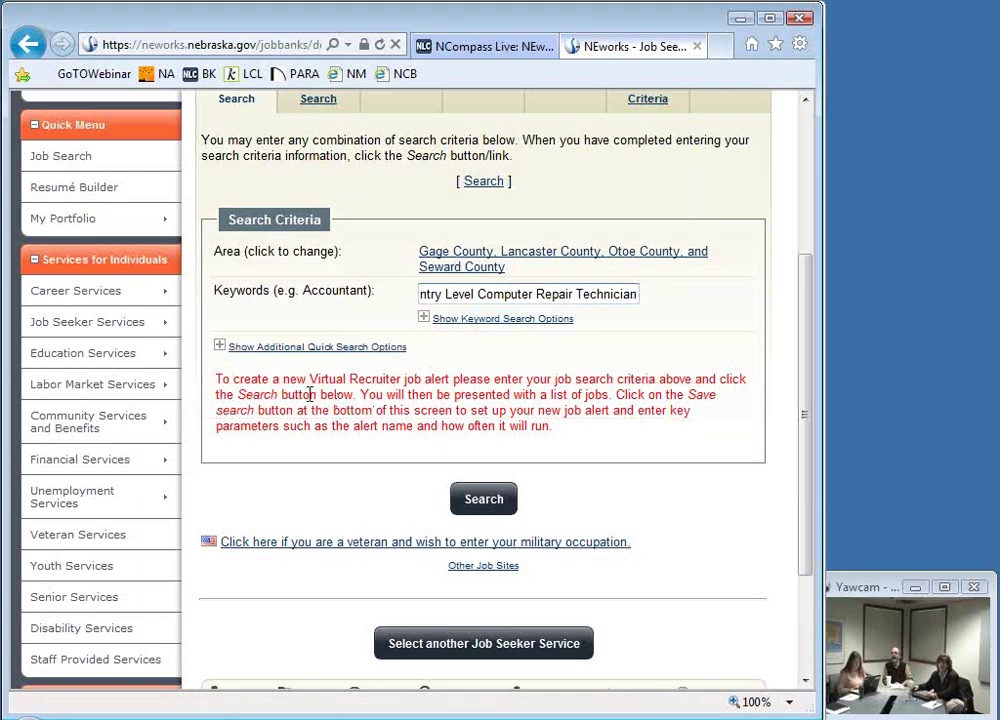
{"action": "left_click", "coordinate": [470, 505]}
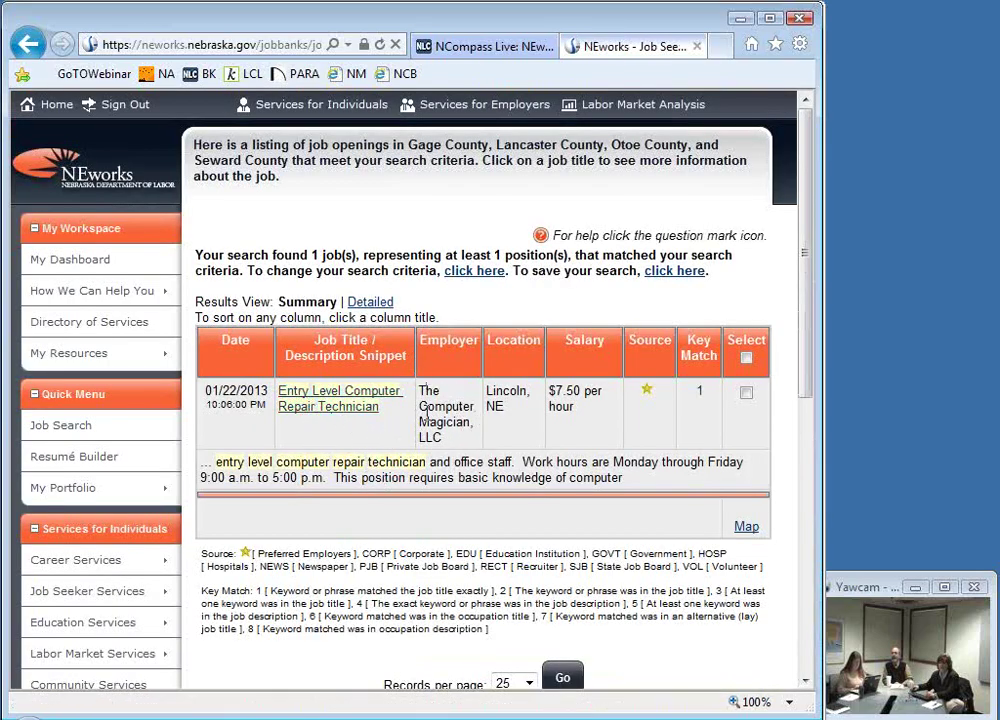
Step: Save the Entry Level Computer Repair Technician search as a Virtual Recruiter alert
{"action": "scroll", "coordinate": [400, 490], "scroll_direction": "down", "scroll_amount": 5}
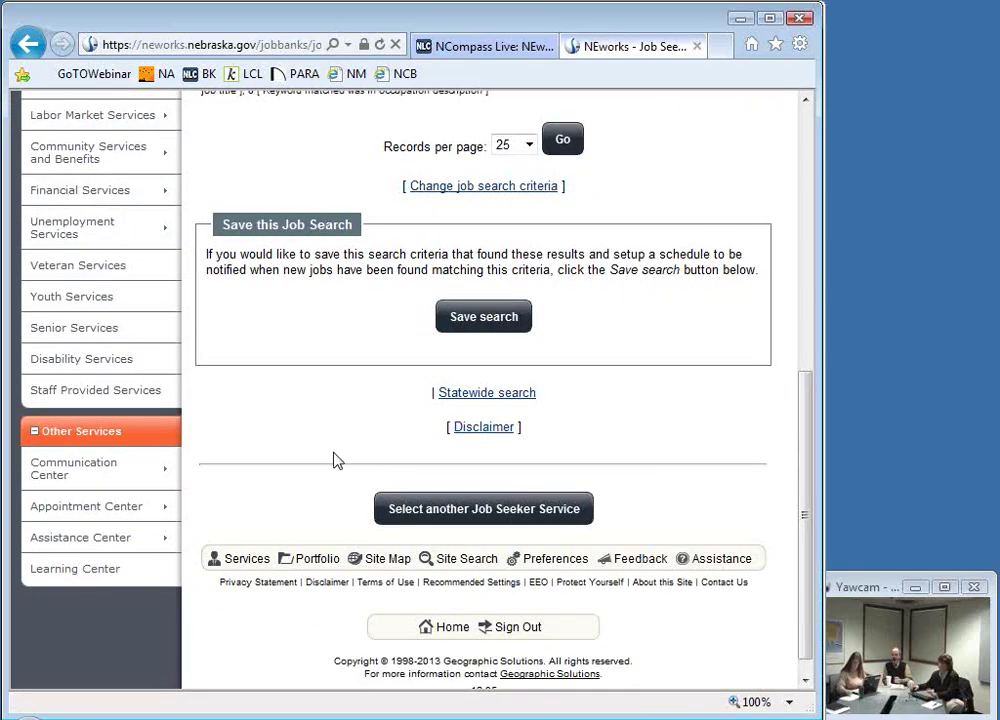
{"action": "left_click", "coordinate": [493, 319]}
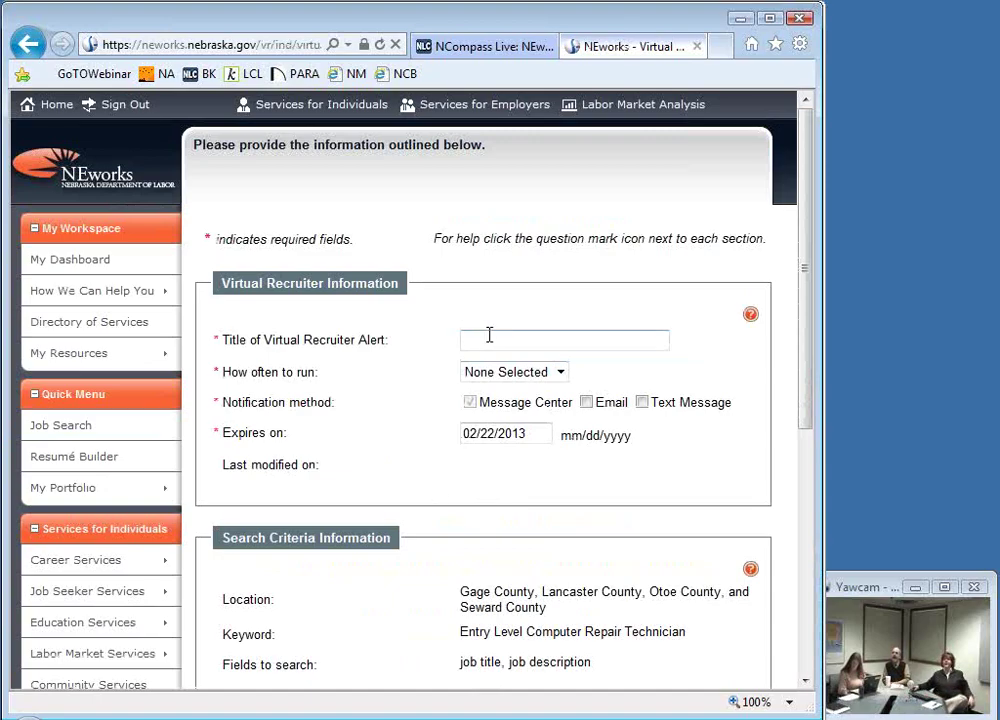
Step: Title the alert 'Computer positions' and set it to run Weekly
{"action": "left_click", "coordinate": [504, 336]}
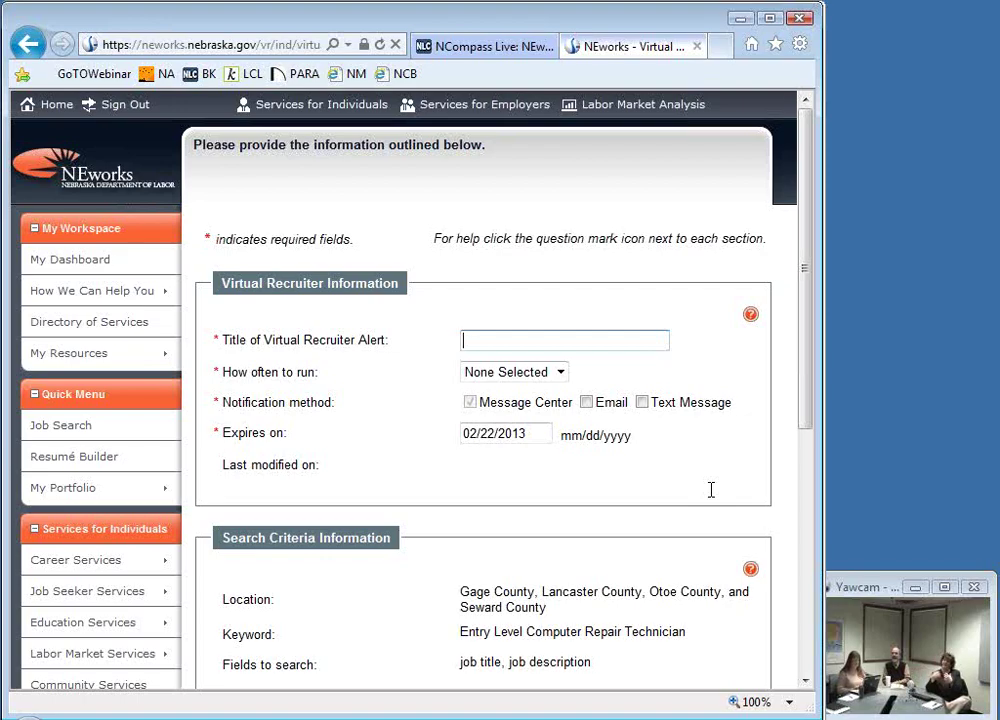
{"action": "type", "text": "Computer positions"}
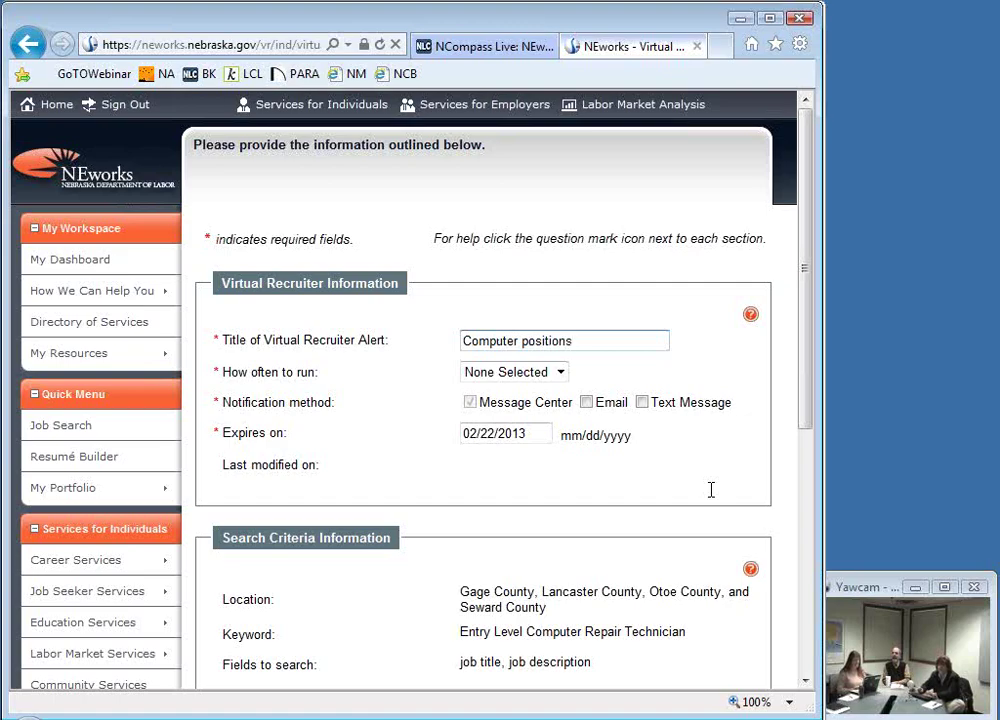
{"action": "left_click", "coordinate": [560, 373]}
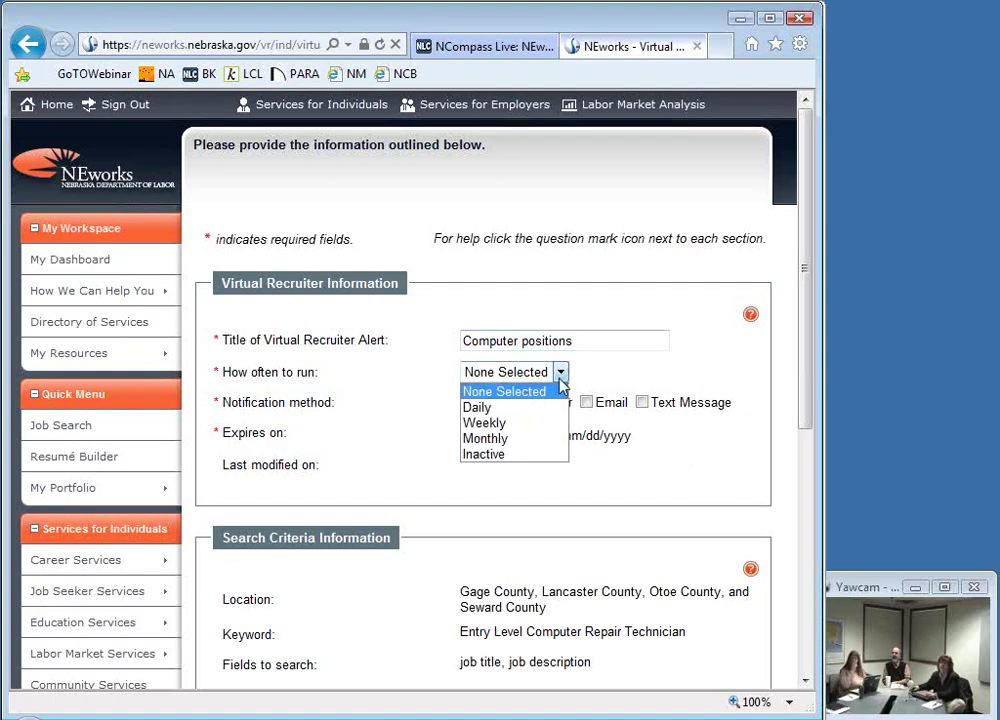
{"action": "left_click", "coordinate": [497, 424]}
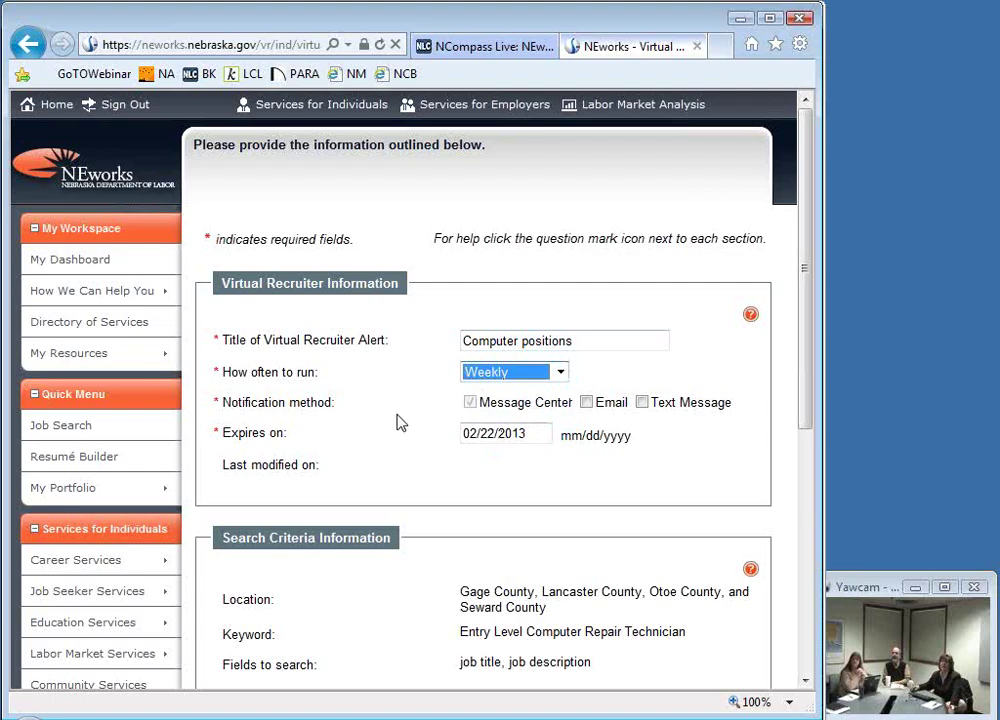
Step: Add Email and Text Message as notification methods for the alert
{"action": "scroll", "coordinate": [187, 463], "scroll_direction": "down", "scroll_amount": 5}
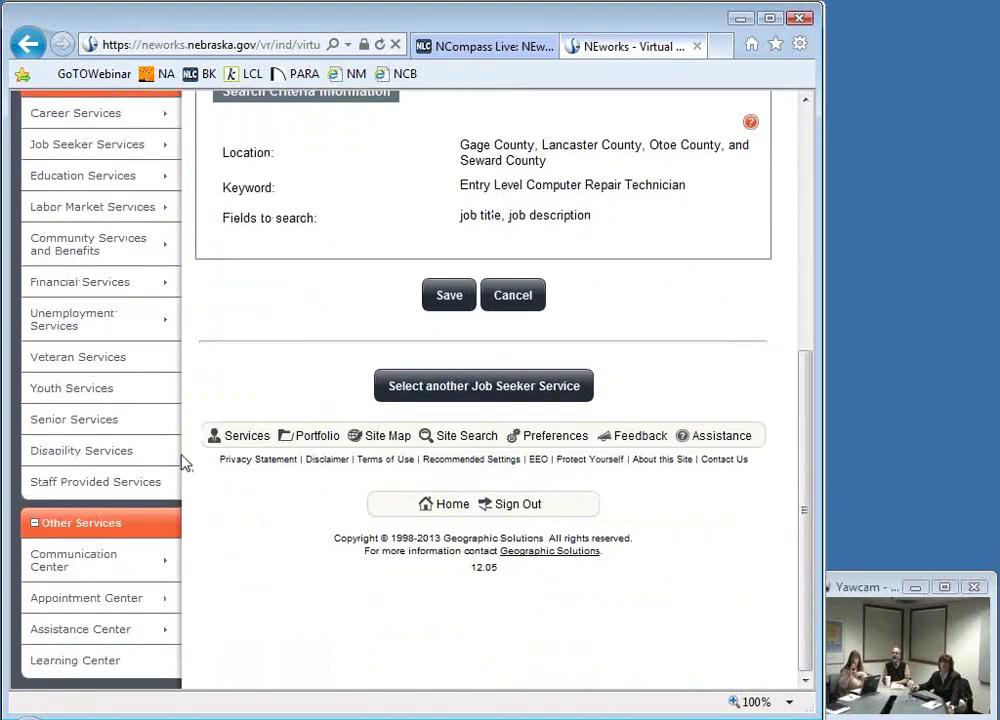
{"action": "mouse_move", "coordinate": [97, 558]}
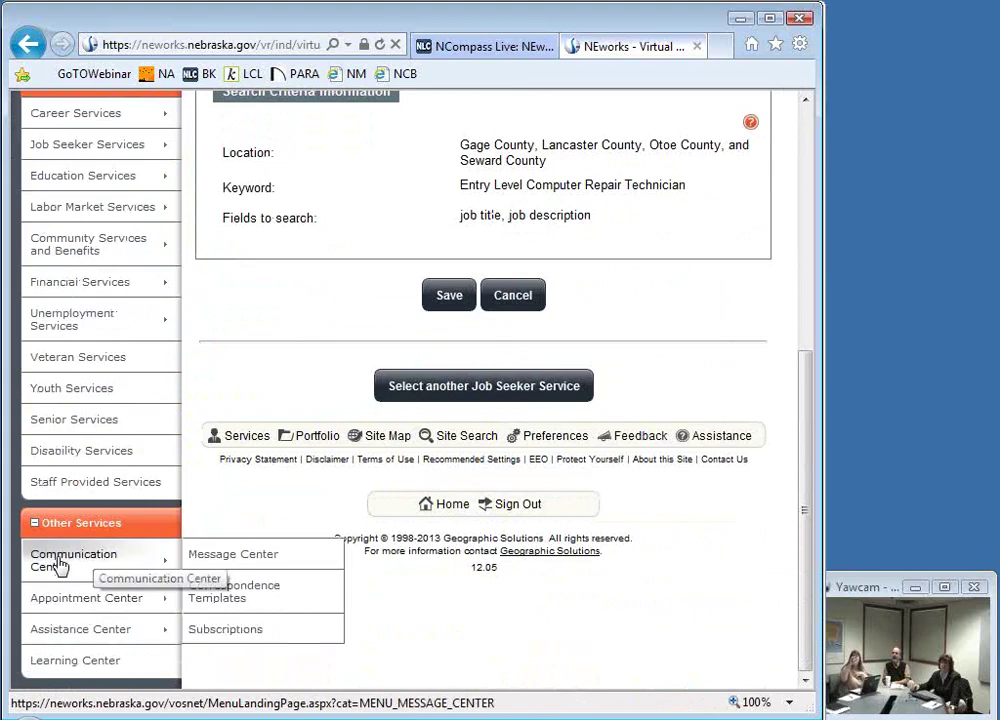
{"action": "scroll", "coordinate": [35, 568], "scroll_direction": "up", "scroll_amount": 5}
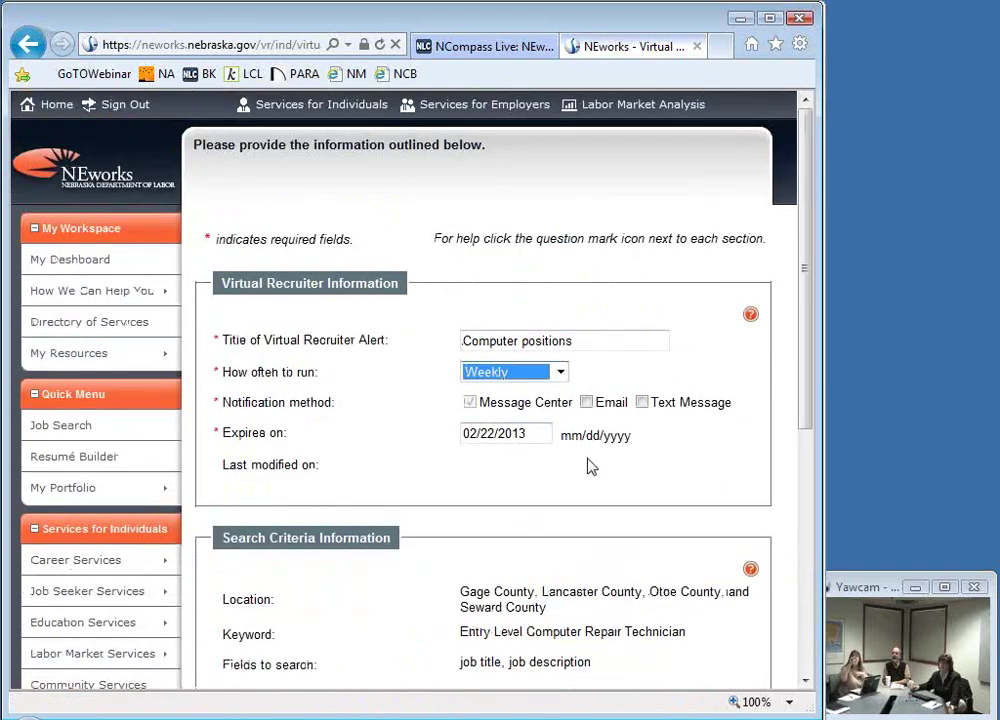
{"action": "left_click", "coordinate": [592, 403]}
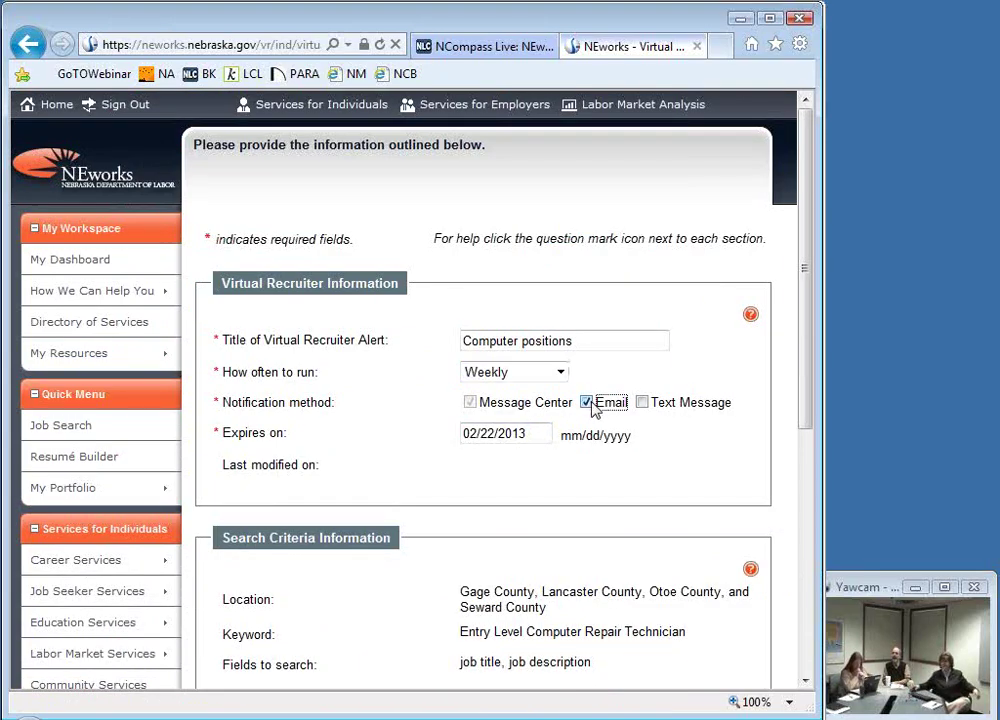
{"action": "left_click", "coordinate": [645, 404]}
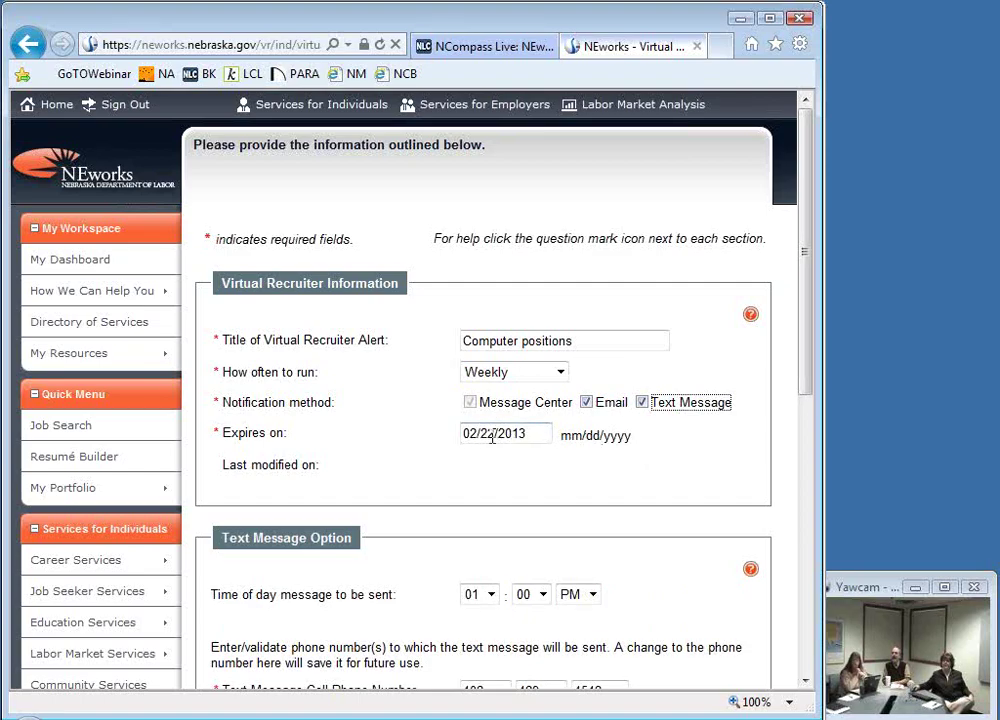
Step: Change the alert's expiry date month and day to 01/24
{"action": "left_click_drag", "start_coordinate": [492, 437], "coordinate": [432, 450]}
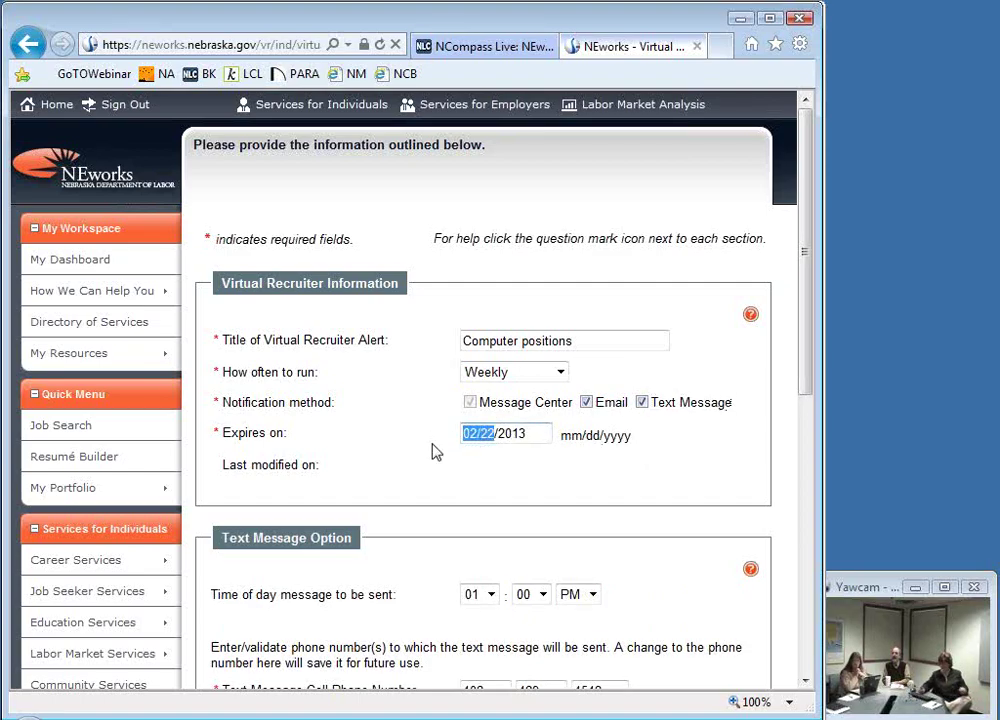
{"action": "type", "text": "01"}
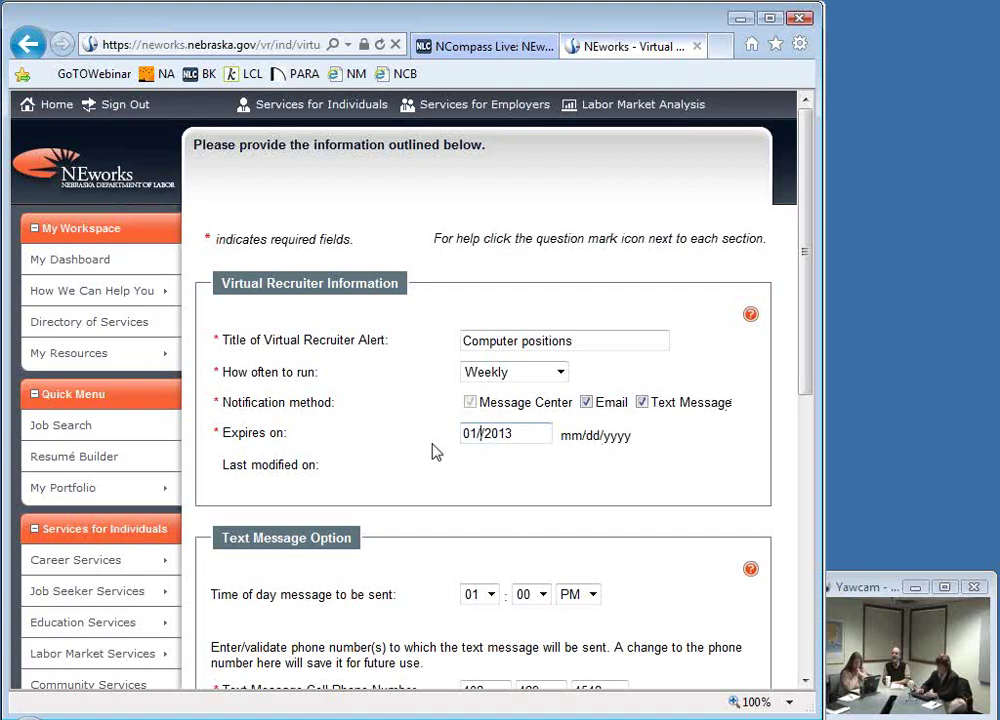
{"action": "type", "text": "/24"}
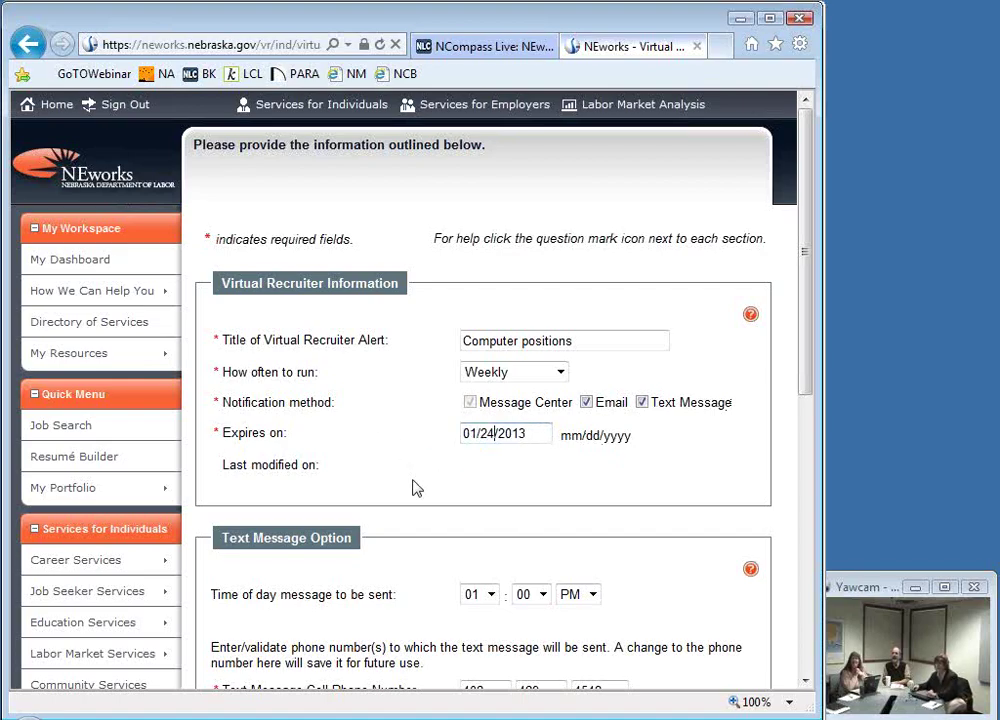
{"action": "scroll", "coordinate": [426, 478], "scroll_direction": "down", "scroll_amount": 3}
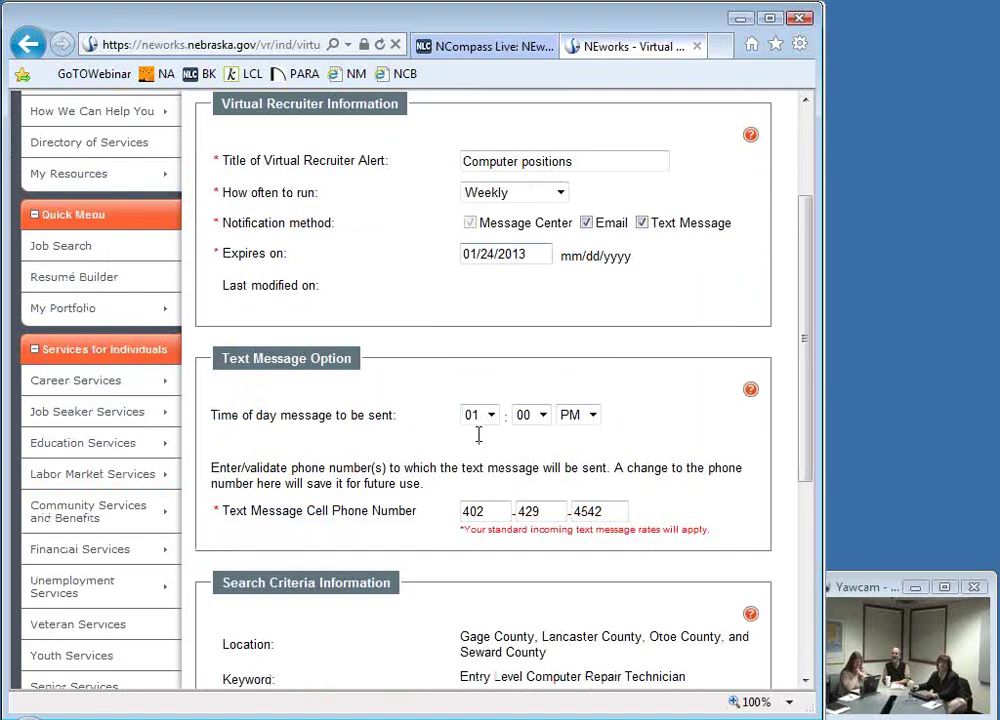
{"action": "scroll", "coordinate": [322, 425], "scroll_direction": "down", "scroll_amount": 5}
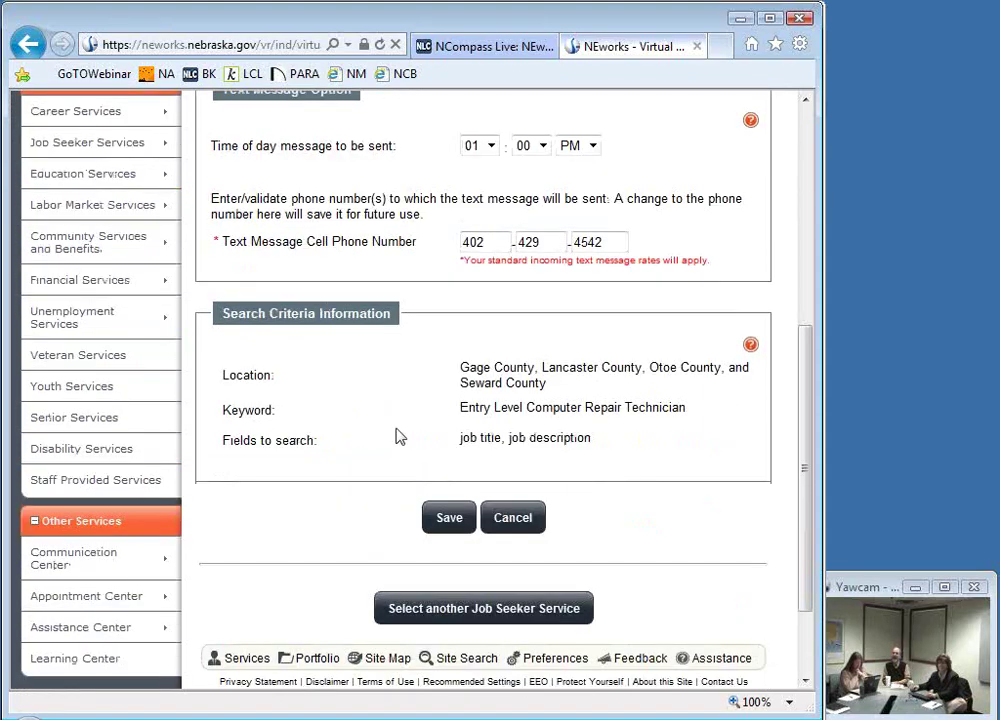
{"action": "scroll", "coordinate": [430, 435], "scroll_direction": "up", "scroll_amount": 3}
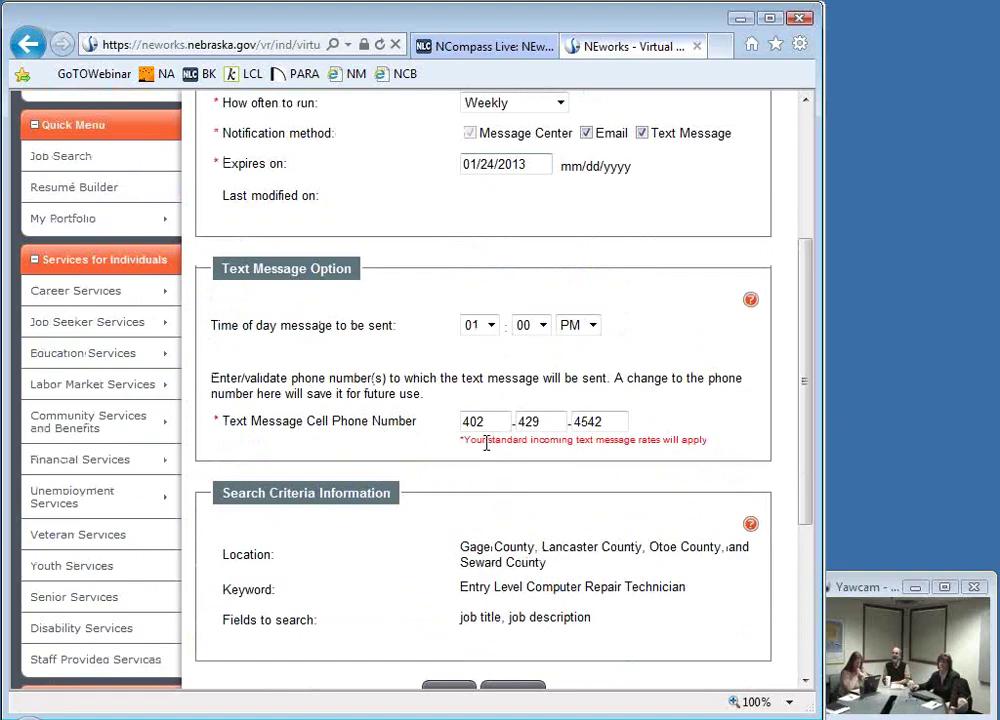
Step: Save the Computer positions alert and return to My Workspace
{"action": "left_click_drag", "start_coordinate": [486, 443], "coordinate": [725, 437]}
{"action": "left_click", "coordinate": [733, 446]}
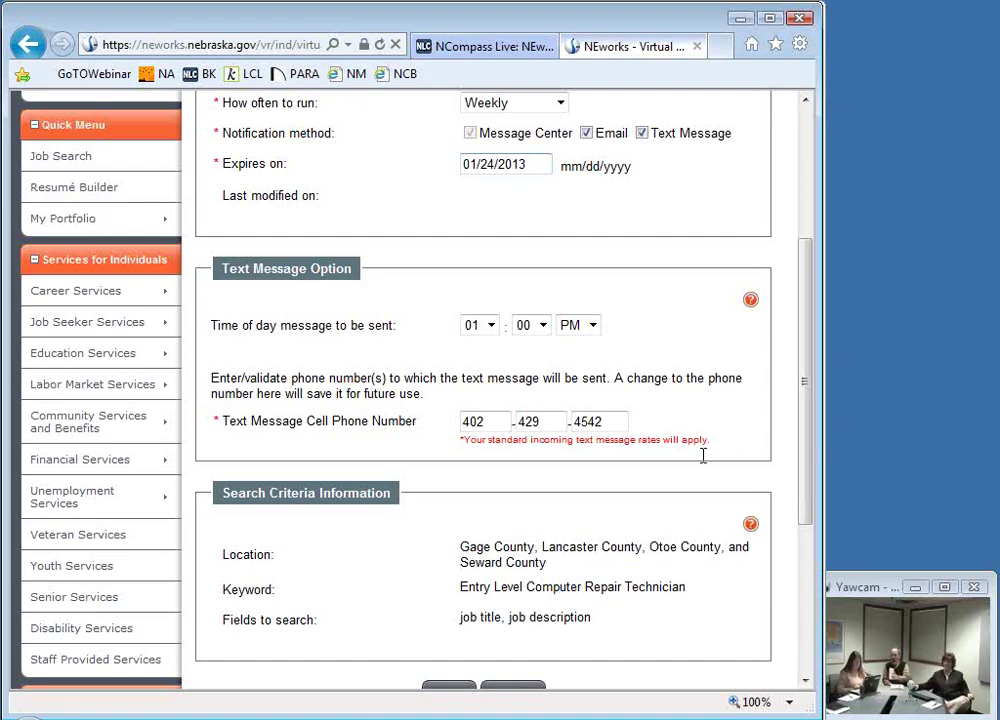
{"action": "scroll", "coordinate": [650, 535], "scroll_direction": "down", "scroll_amount": 3}
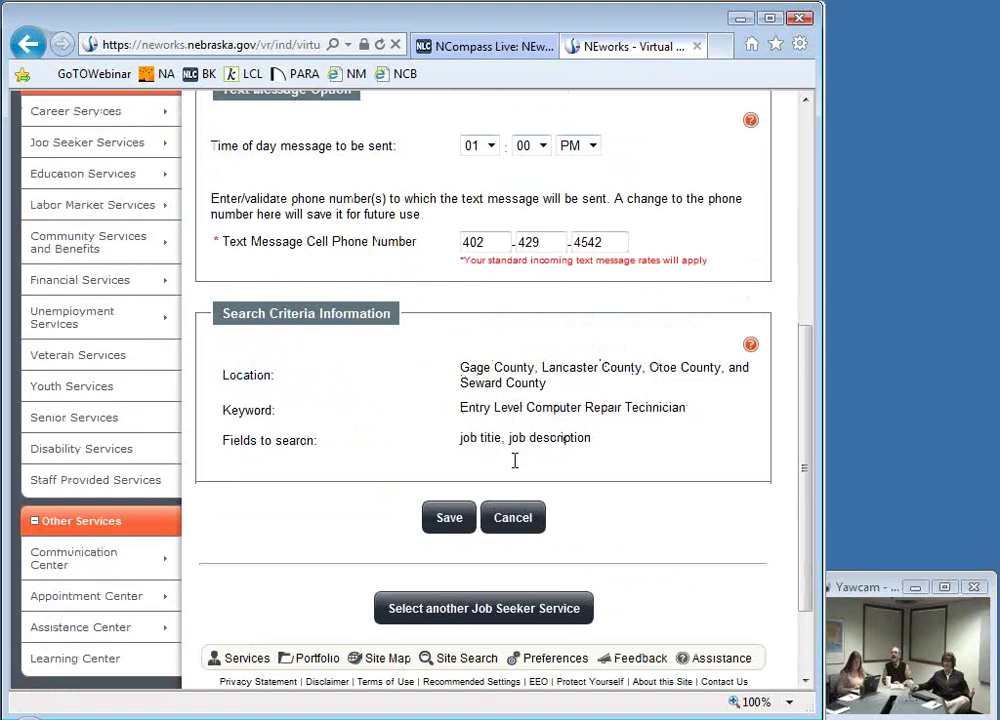
{"action": "left_click", "coordinate": [449, 518]}
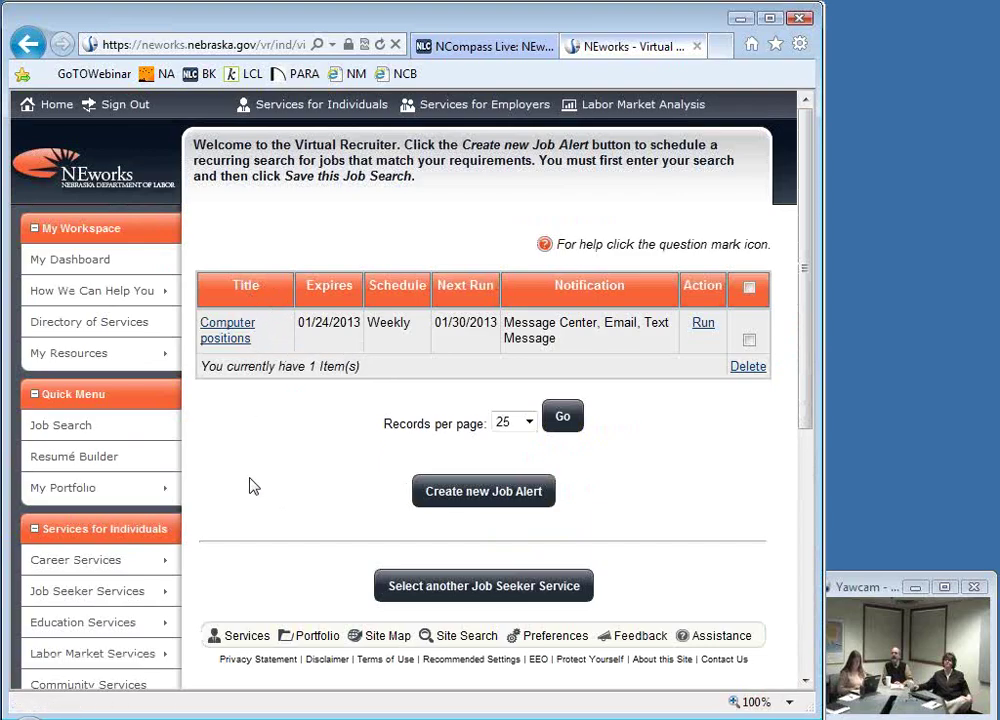
{"action": "left_click", "coordinate": [76, 259]}
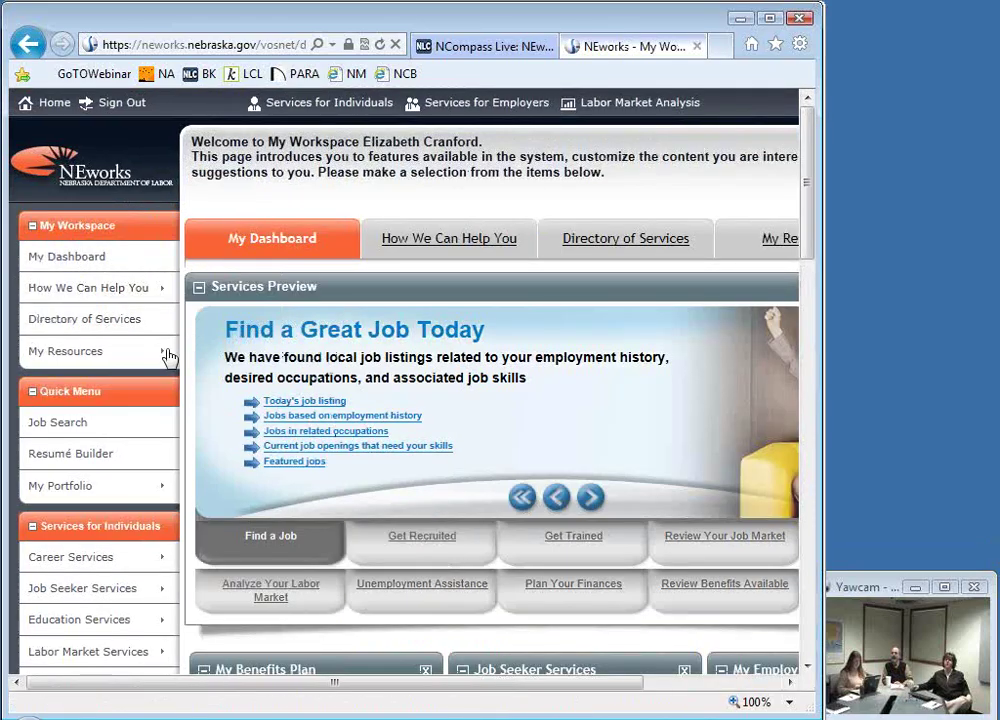
Step: Show the Get Recruited by Top Employers panel in the dashboard's Services Preview
{"action": "scroll", "coordinate": [339, 475], "scroll_direction": "down", "scroll_amount": 2}
{"action": "scroll", "coordinate": [397, 455], "scroll_direction": "up", "scroll_amount": 1}
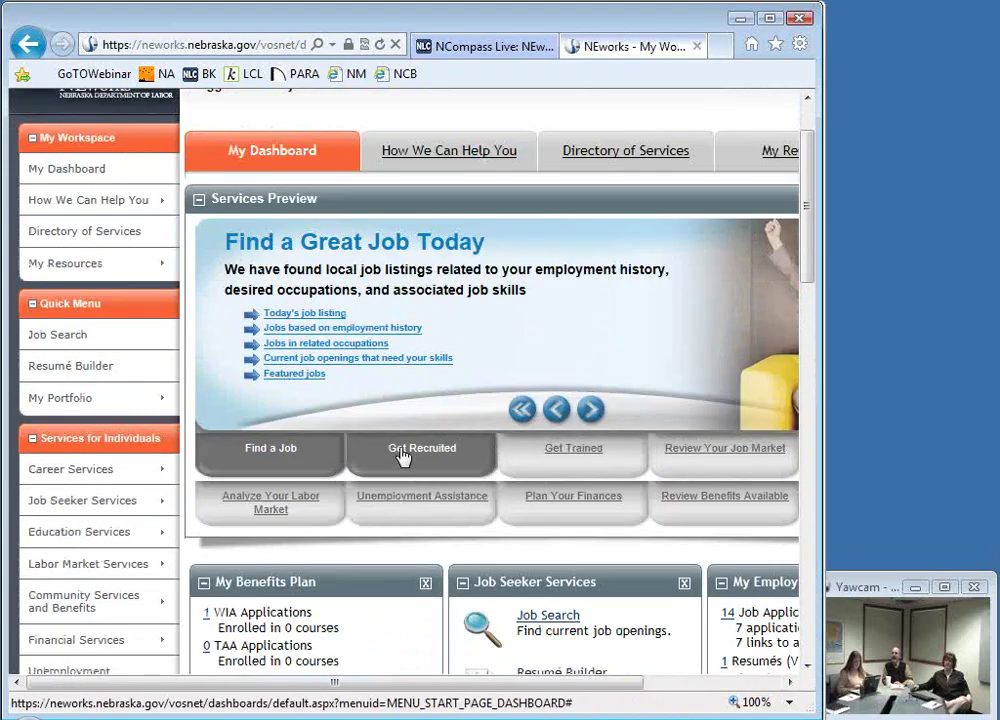
{"action": "left_click", "coordinate": [401, 455]}
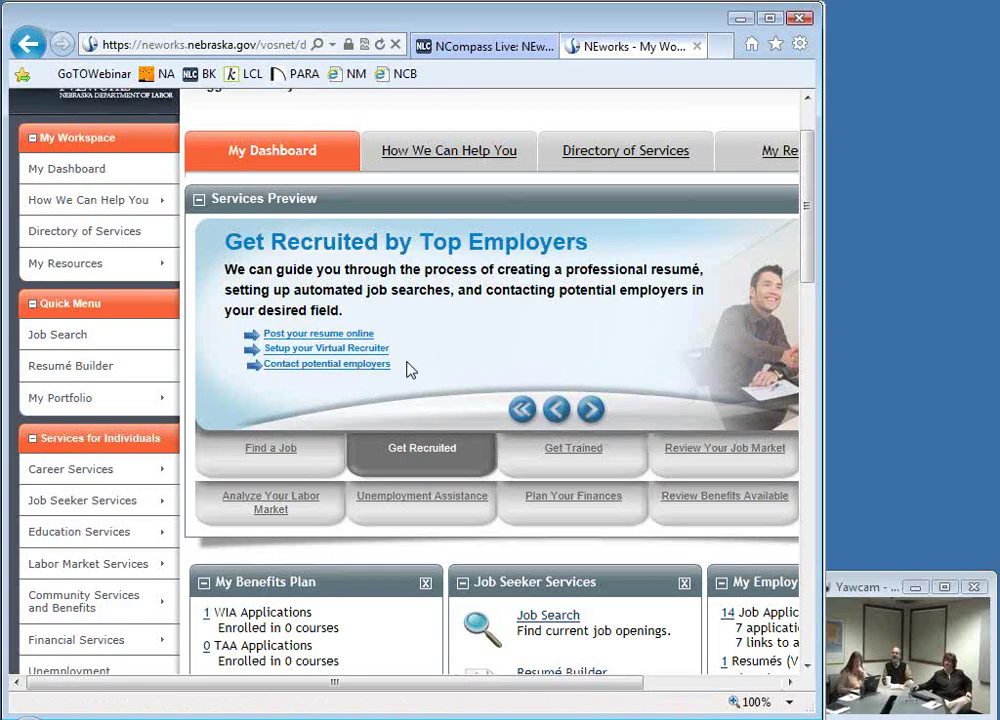
Step: Search employers in an area using the keyword 'Hudl'
{"action": "left_click", "coordinate": [346, 366]}
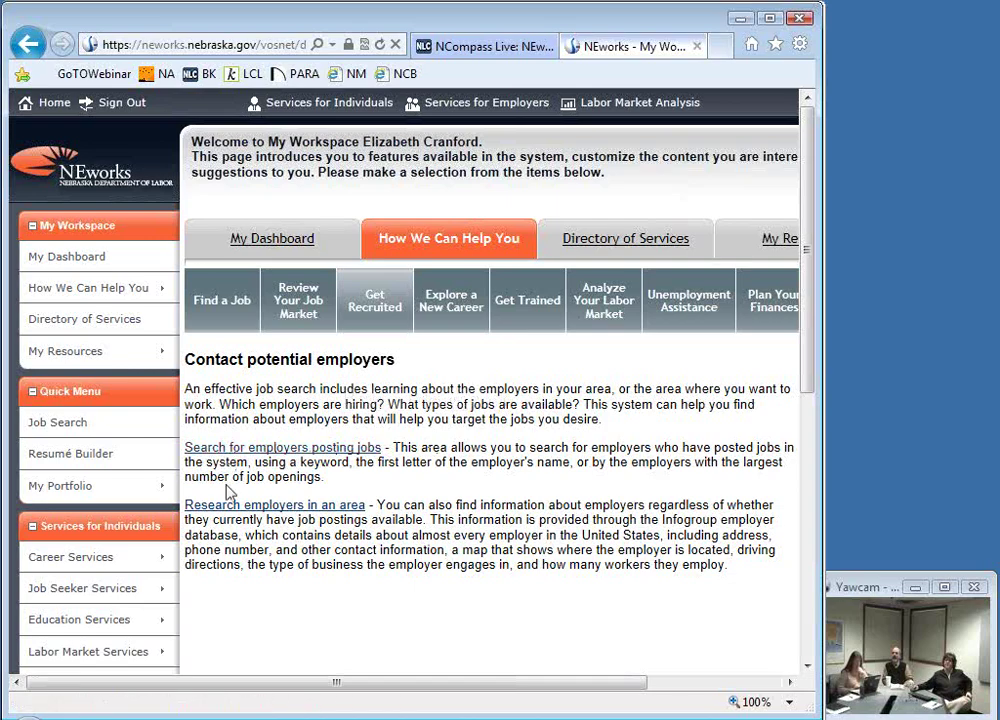
{"action": "left_click", "coordinate": [230, 518]}
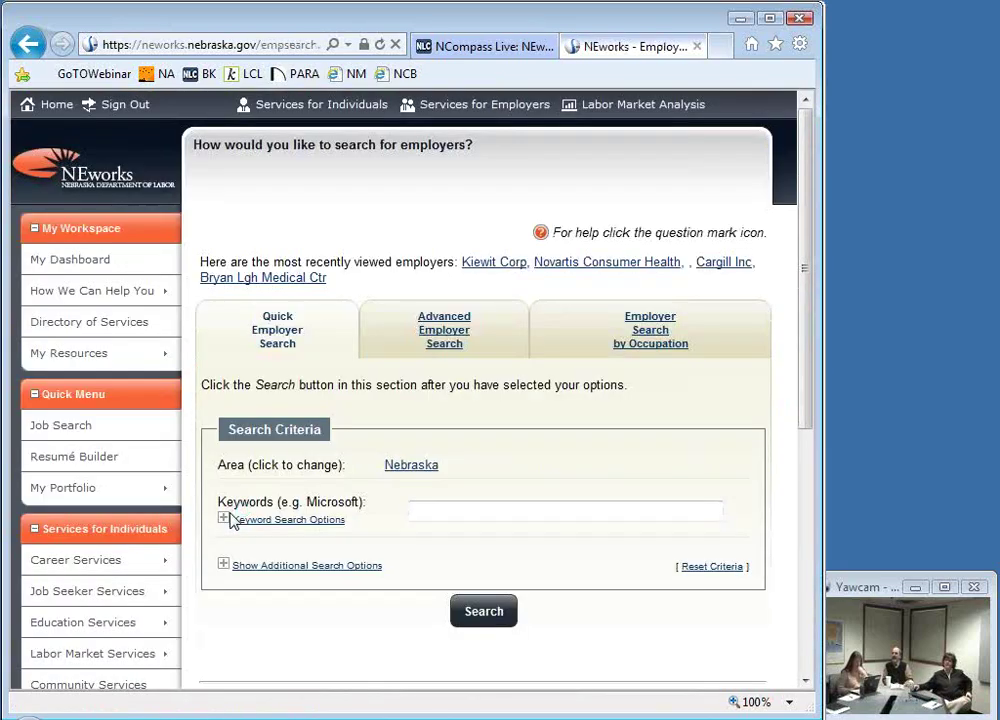
{"action": "left_click", "coordinate": [442, 505]}
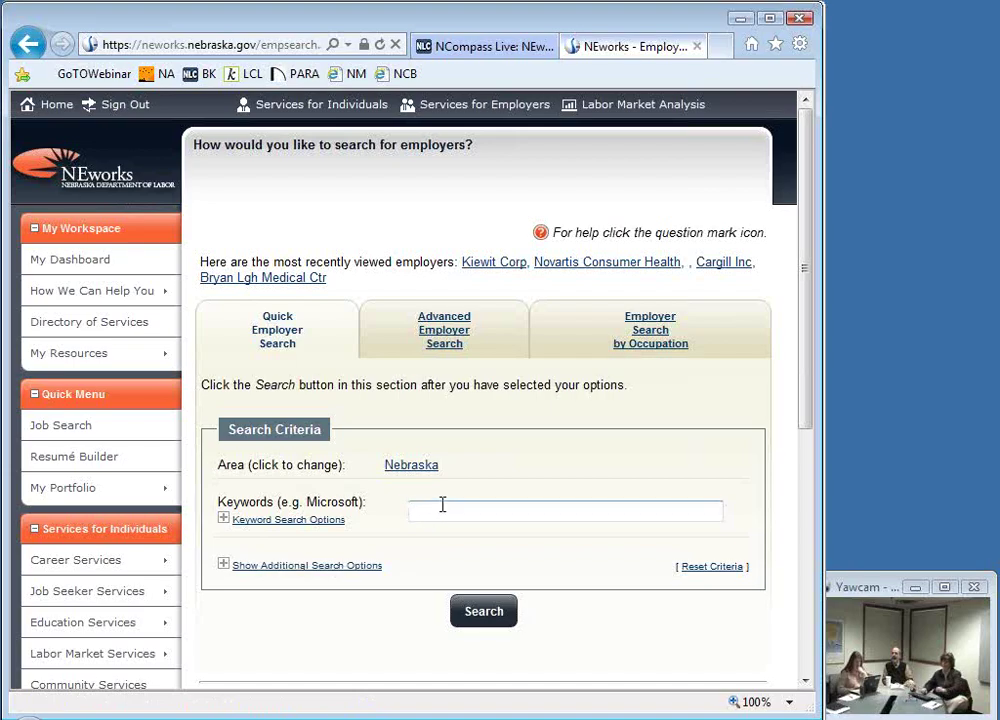
{"action": "type", "text": "Hu"}
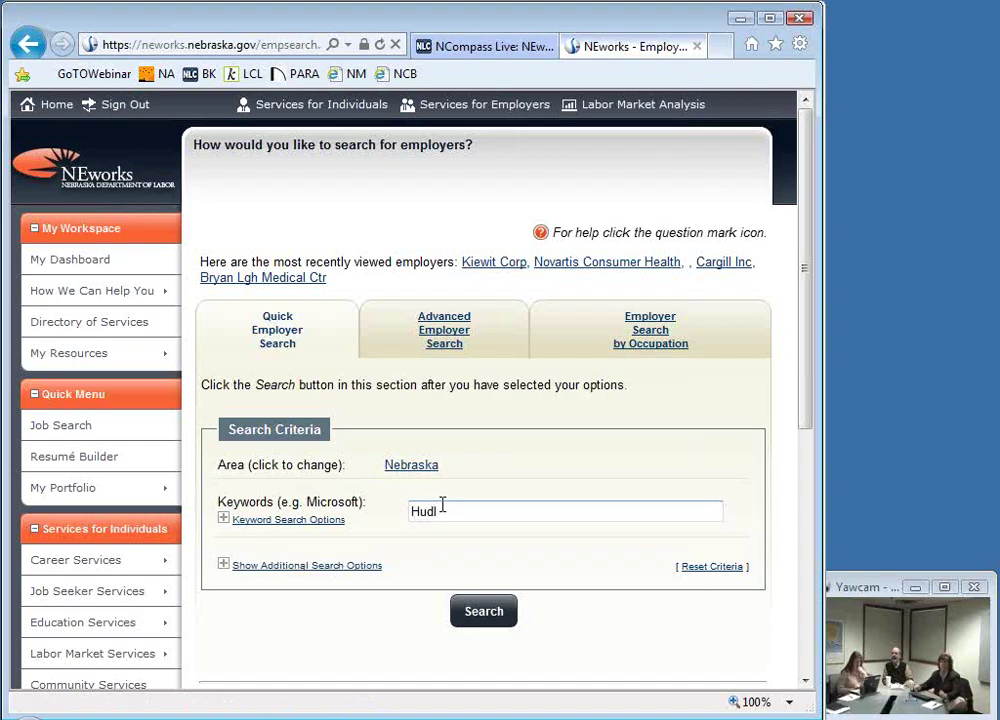
{"action": "type", "text": "dl"}
{"action": "left_click", "coordinate": [470, 534]}
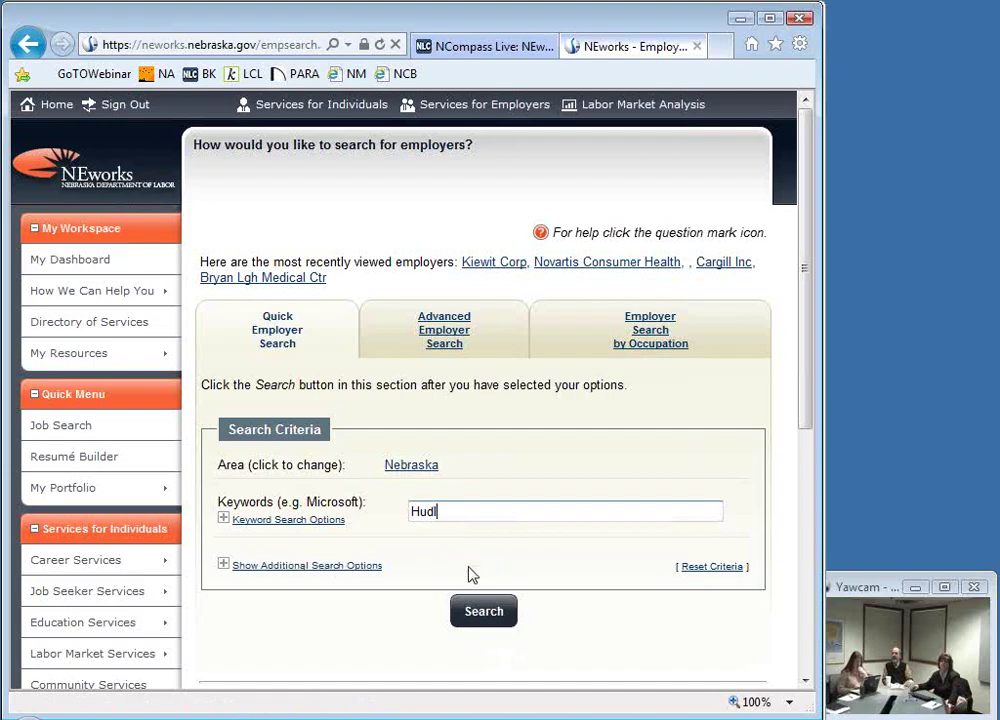
{"action": "left_click", "coordinate": [507, 616]}
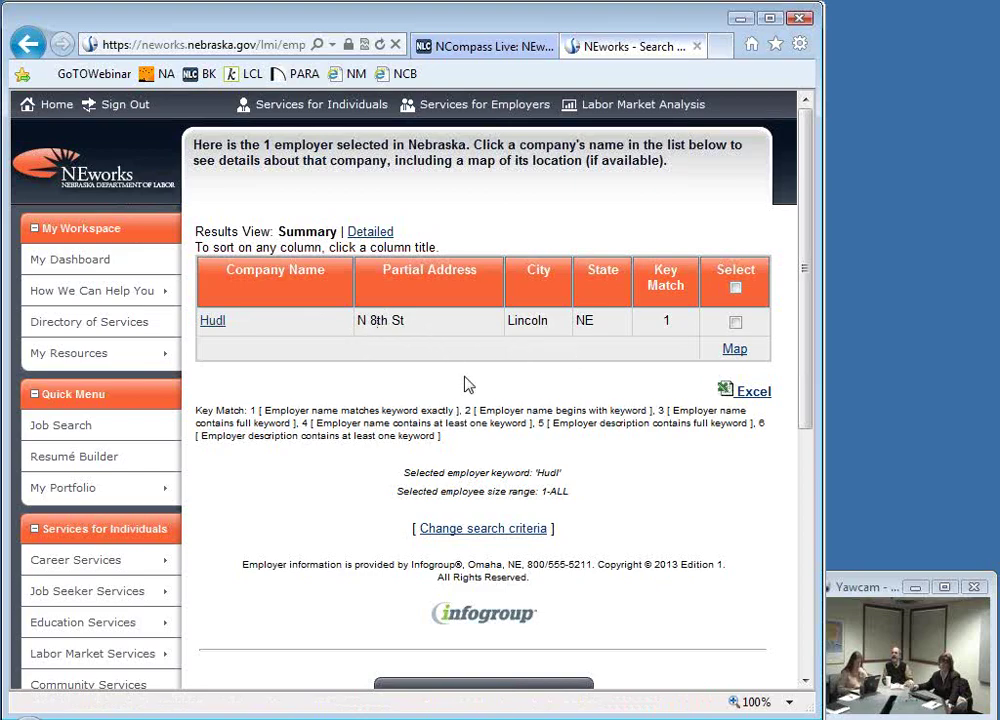
Step: Bring up Hudl's employer information page and review its contact and business details
{"action": "left_click", "coordinate": [214, 322]}
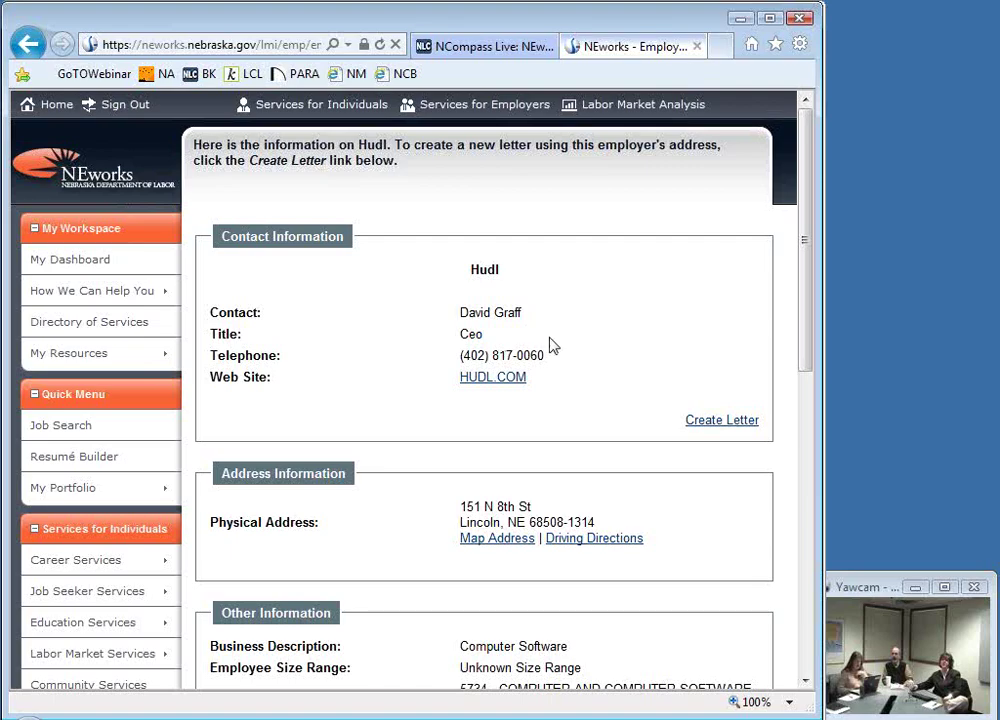
{"action": "scroll", "coordinate": [449, 466], "scroll_direction": "down", "scroll_amount": 3}
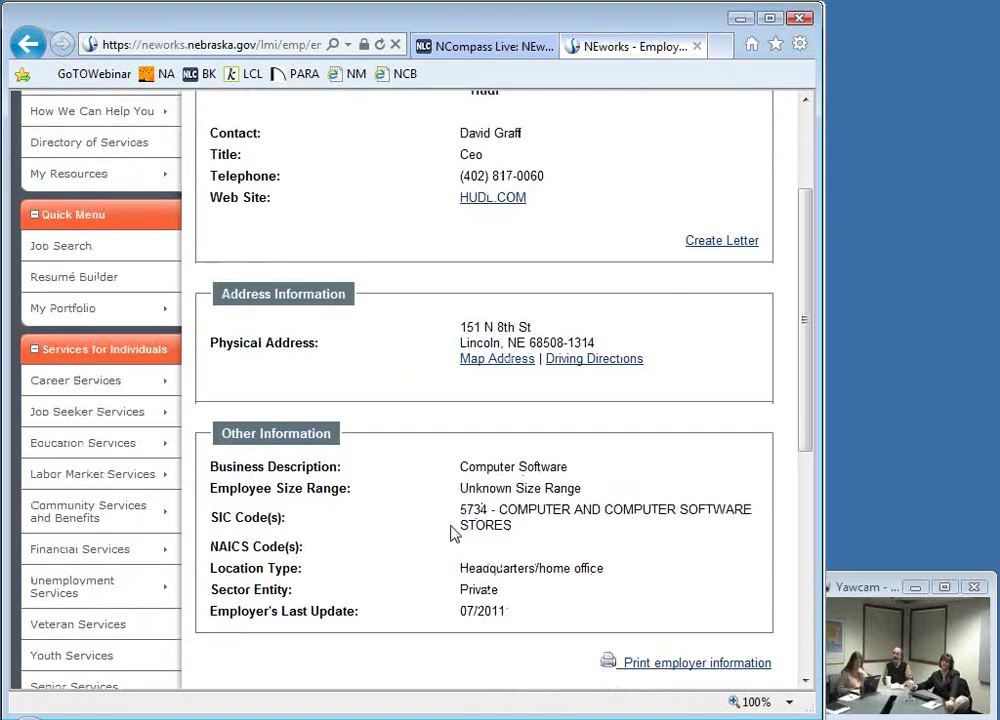
{"action": "scroll", "coordinate": [455, 533], "scroll_direction": "down", "scroll_amount": 2}
{"action": "scroll", "coordinate": [402, 496], "scroll_direction": "down", "scroll_amount": 3}
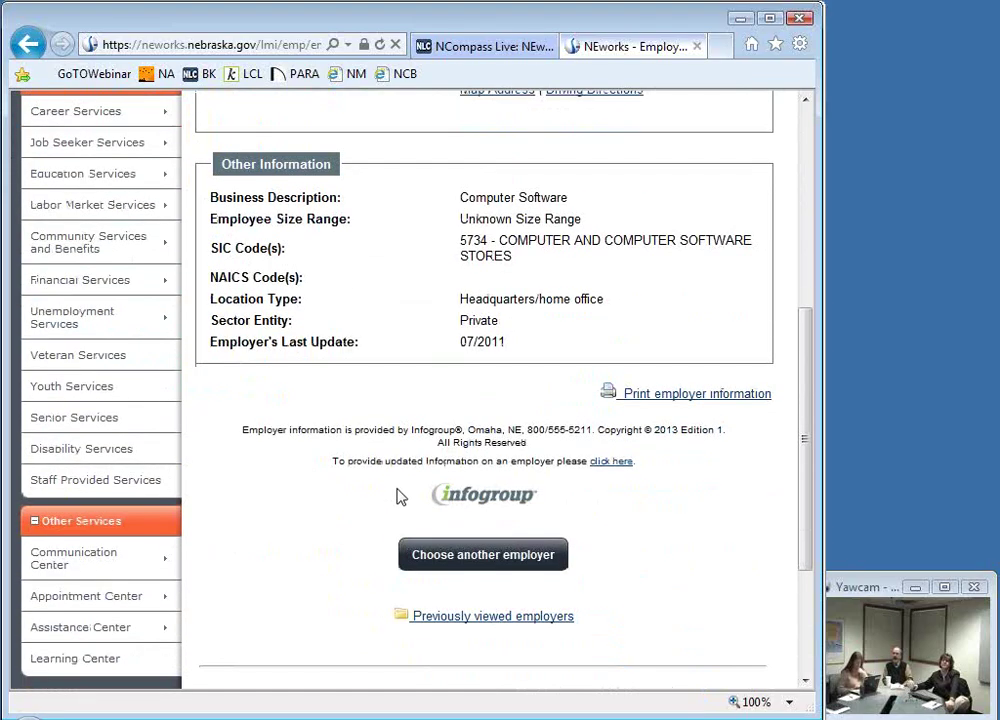
{"action": "scroll", "coordinate": [401, 496], "scroll_direction": "up", "scroll_amount": 1}
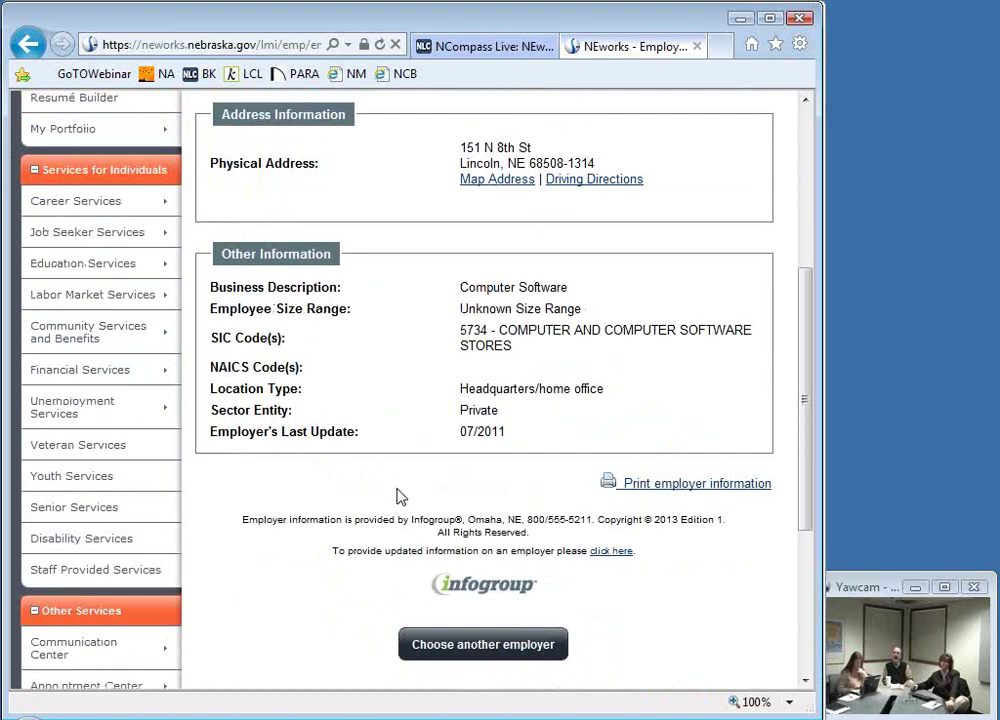
{"action": "scroll", "coordinate": [401, 496], "scroll_direction": "up", "scroll_amount": 1}
{"action": "scroll", "coordinate": [401, 496], "scroll_direction": "up", "scroll_amount": 3}
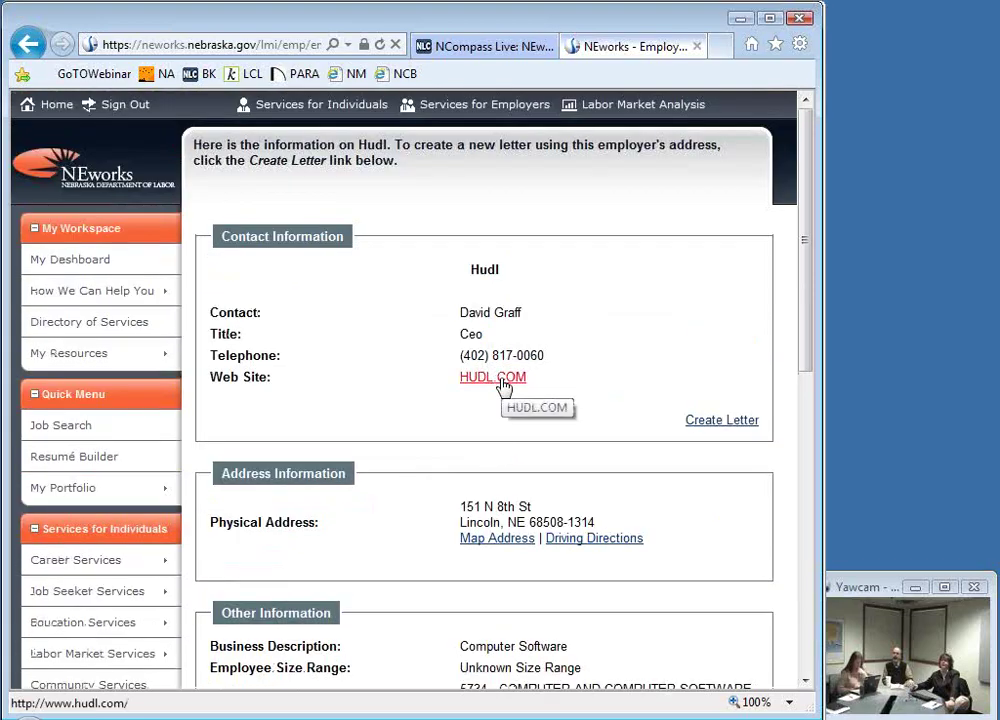
Step: Load Hudl's website in a new tab and scroll through the hudl.com homepage
{"action": "left_click", "coordinate": [503, 381]}
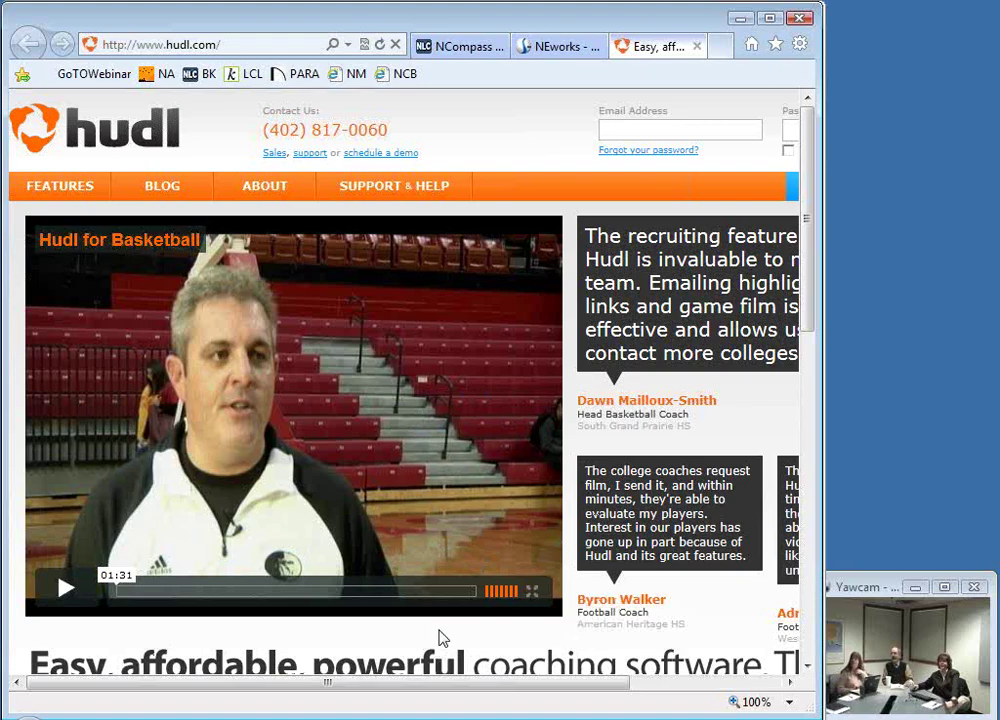
{"action": "scroll", "coordinate": [443, 638], "scroll_direction": "down", "scroll_amount": 2}
{"action": "scroll", "coordinate": [551, 630], "scroll_direction": "down", "scroll_amount": 1}
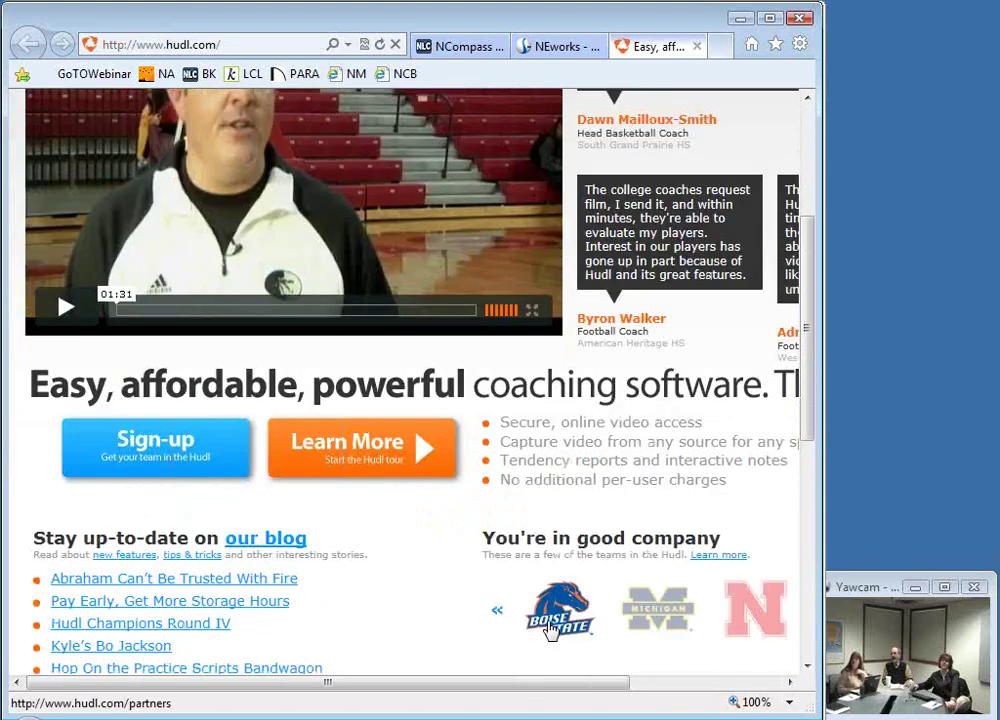
{"action": "scroll", "coordinate": [540, 625], "scroll_direction": "down", "scroll_amount": 4}
{"action": "scroll", "coordinate": [522, 616], "scroll_direction": "up", "scroll_amount": 3}
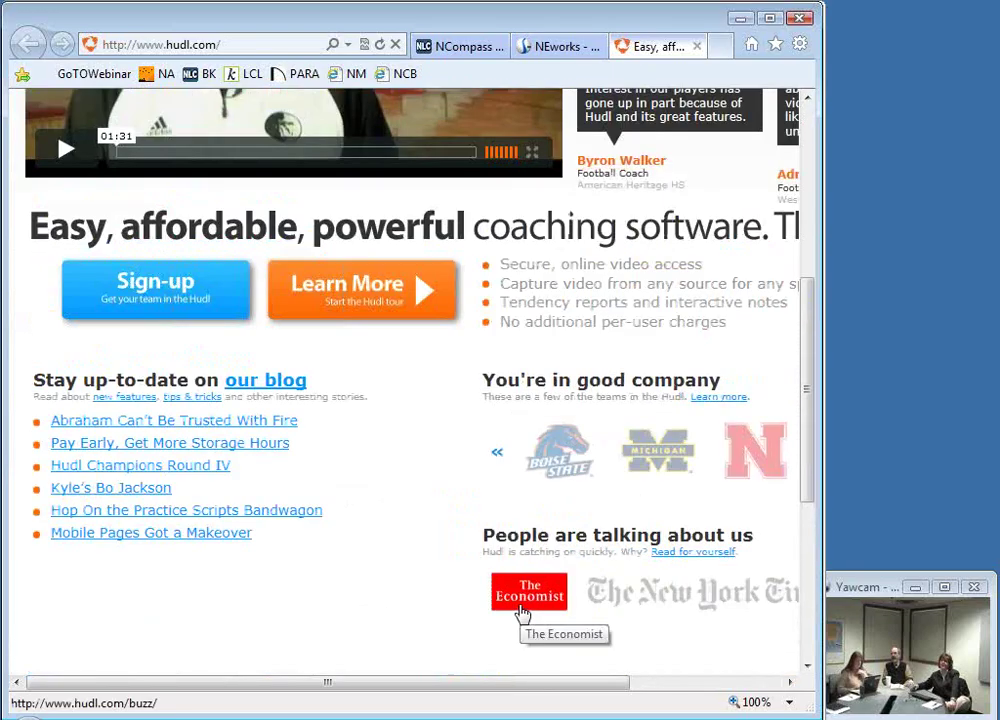
{"action": "scroll", "coordinate": [520, 612], "scroll_direction": "up", "scroll_amount": 1}
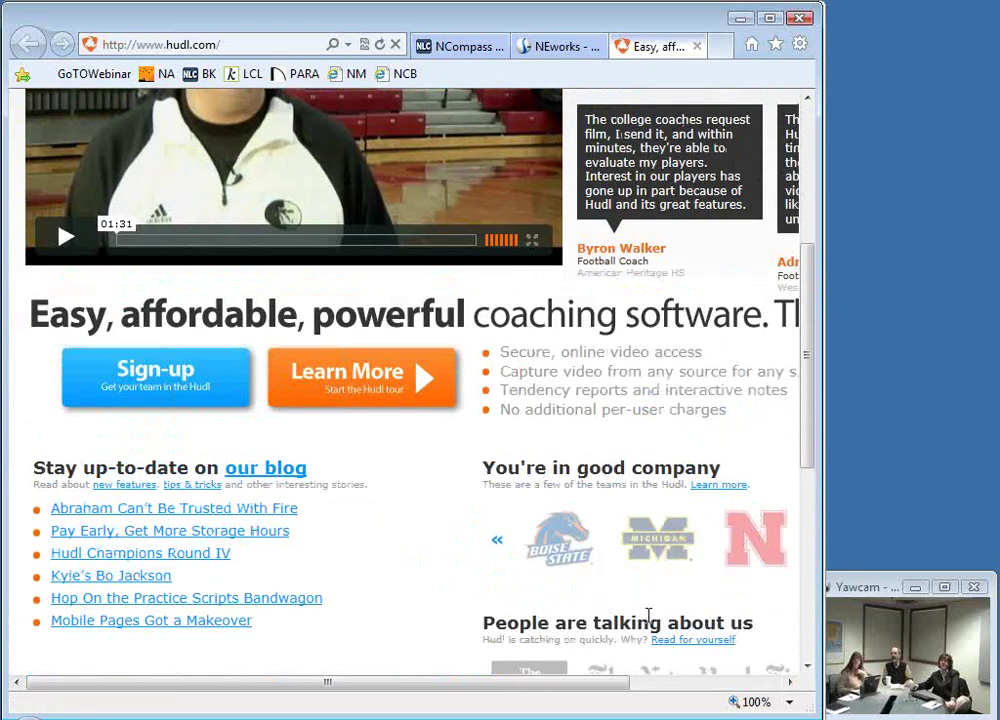
{"action": "scroll", "coordinate": [700, 673], "scroll_direction": "down", "scroll_amount": 1}
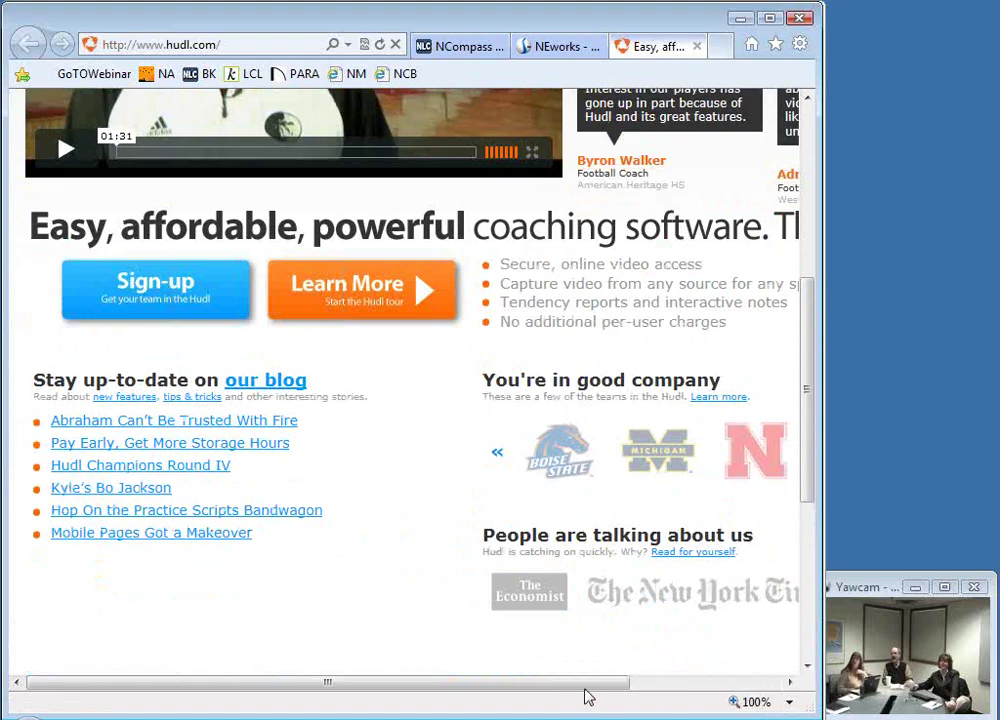
{"action": "left_click_drag", "start_coordinate": [582, 687], "coordinate": [782, 684]}
{"action": "scroll", "coordinate": [375, 583], "scroll_direction": "up", "scroll_amount": 5}
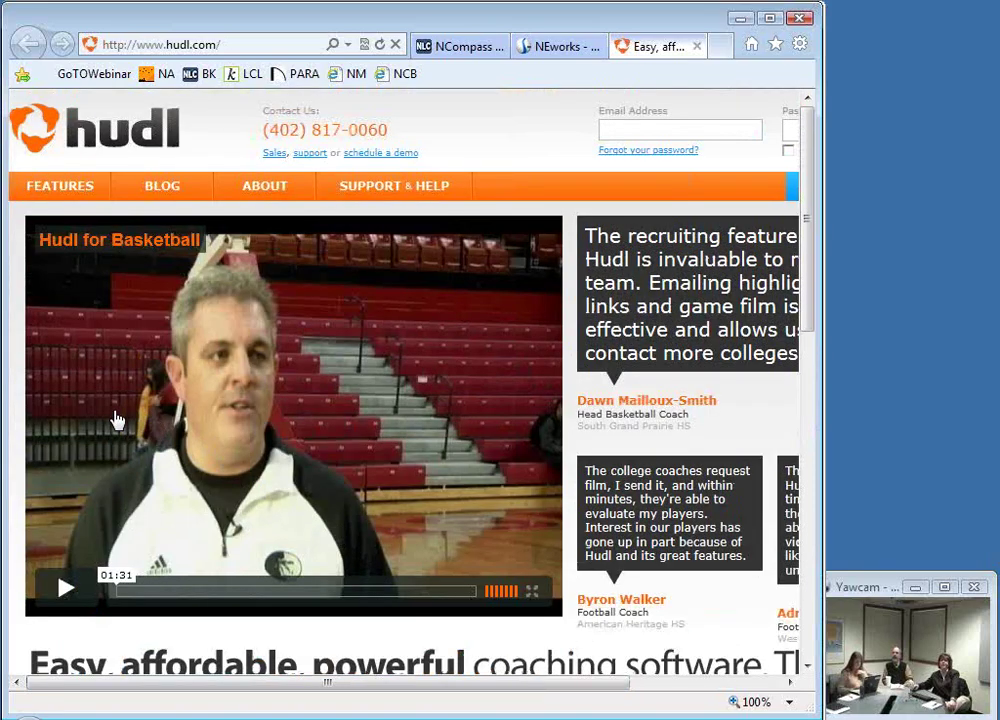
Step: Cancel the browser's close-tabs prompt so the Hudl page stays open
{"action": "left_click", "coordinate": [800, 20]}
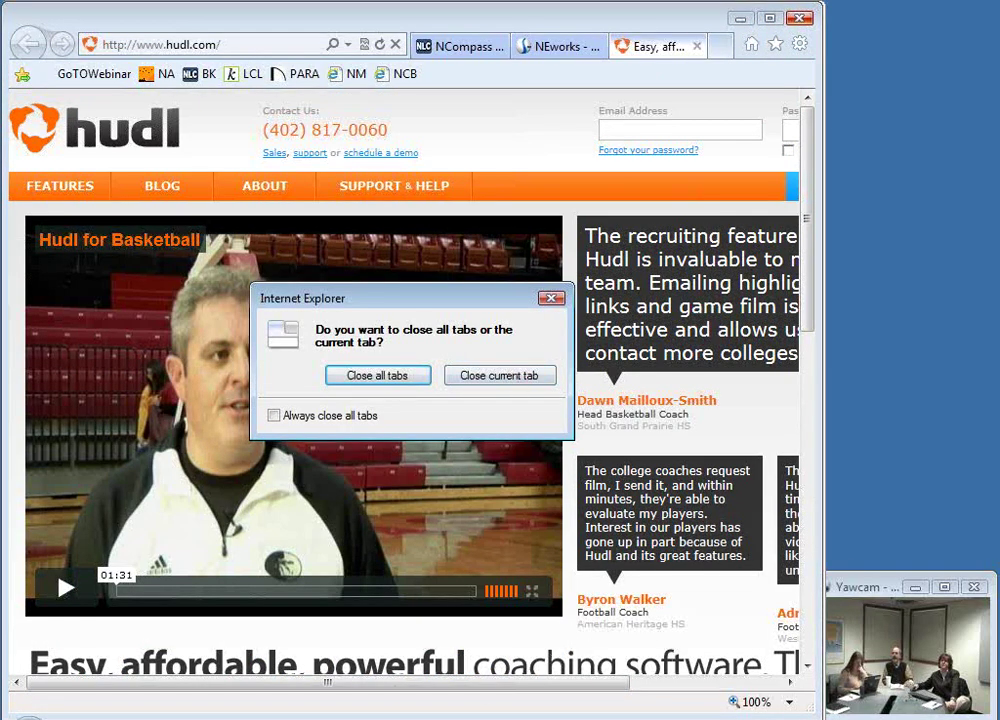
{"action": "left_click", "coordinate": [414, 718]}
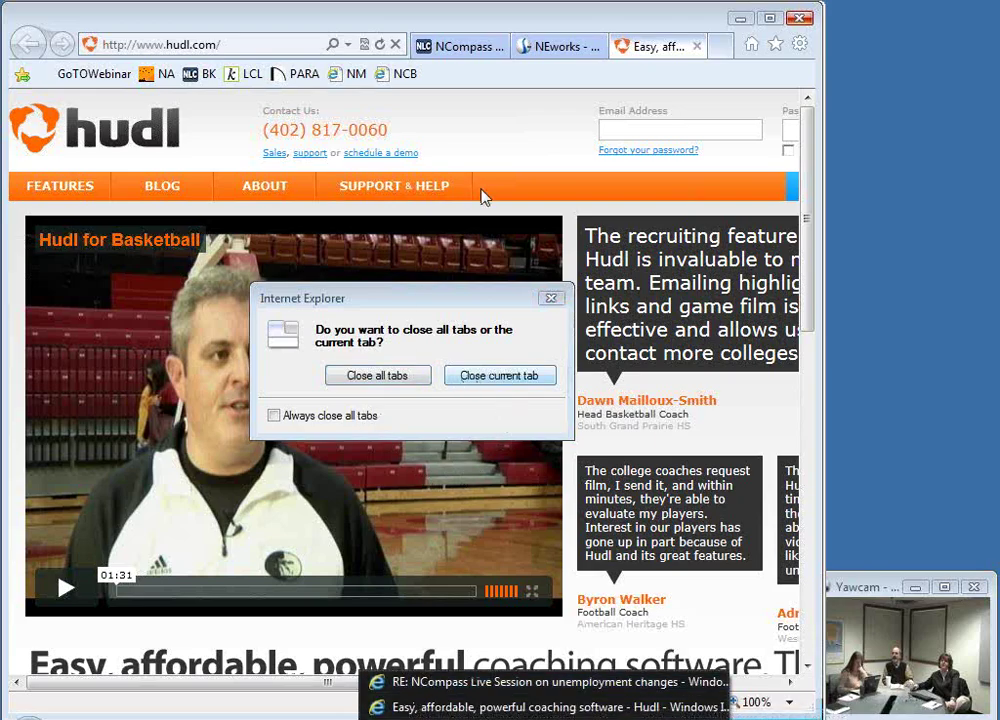
{"action": "left_click", "coordinate": [551, 298]}
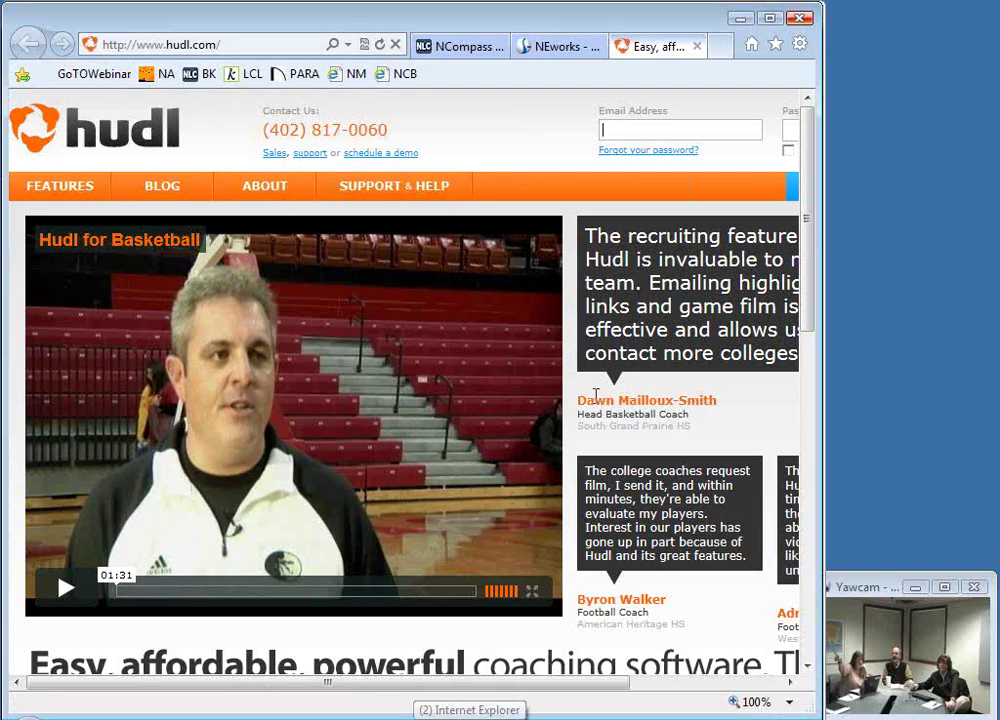
Step: Return to the NEworks My Dashboard and preview the Get Trained and Review Your Job Market slides
{"action": "left_click", "coordinate": [537, 45]}
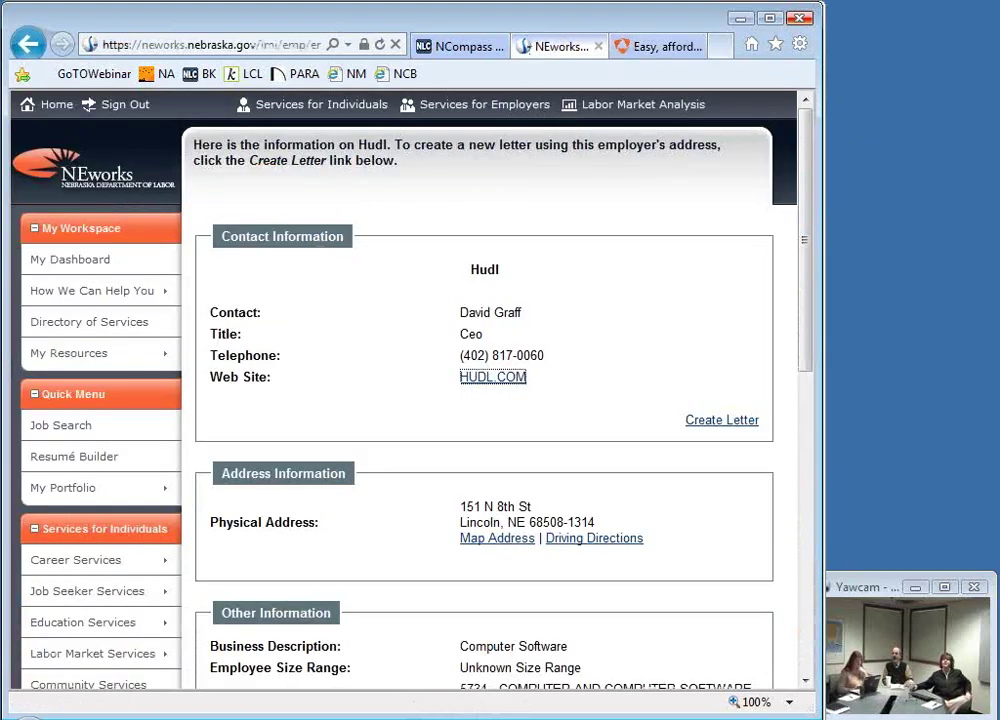
{"action": "left_click", "coordinate": [66, 262]}
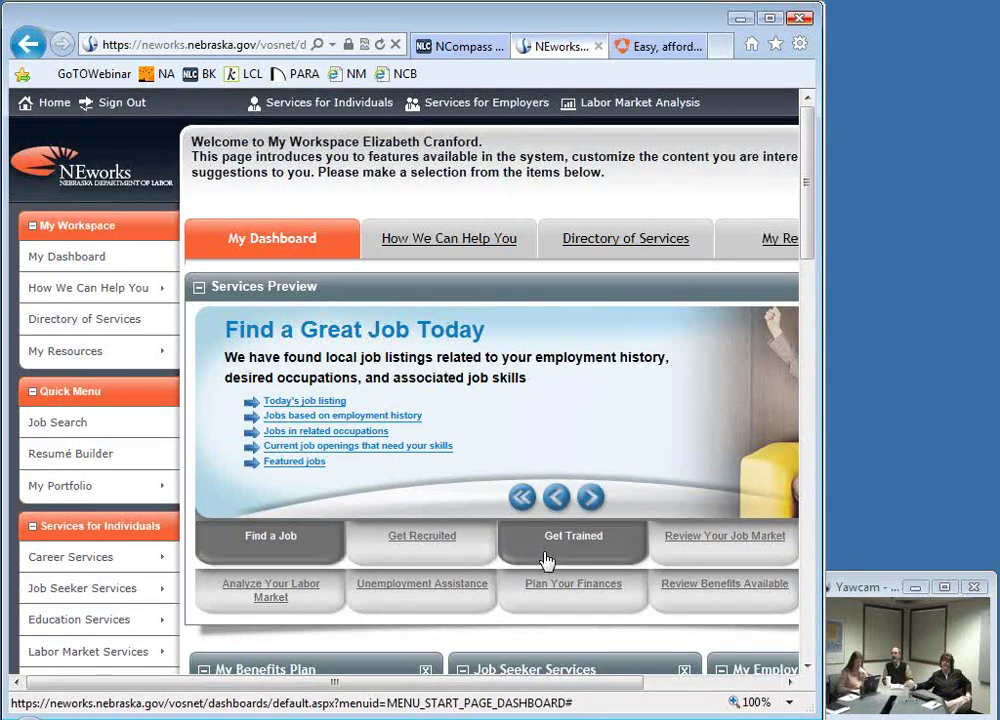
{"action": "left_click", "coordinate": [546, 560]}
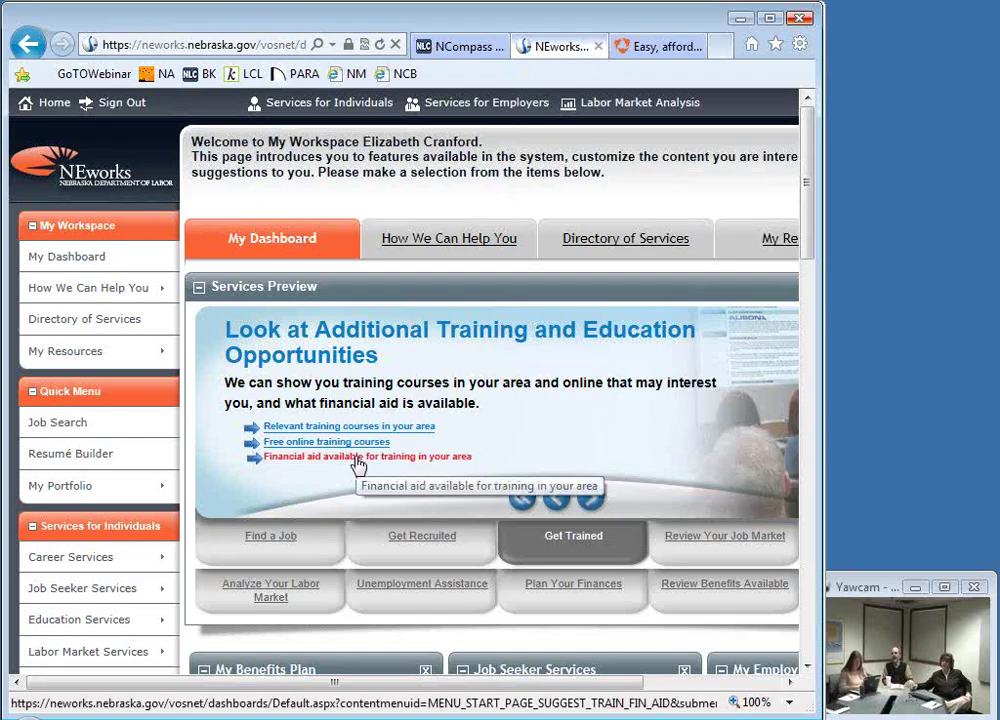
{"action": "left_click", "coordinate": [720, 535]}
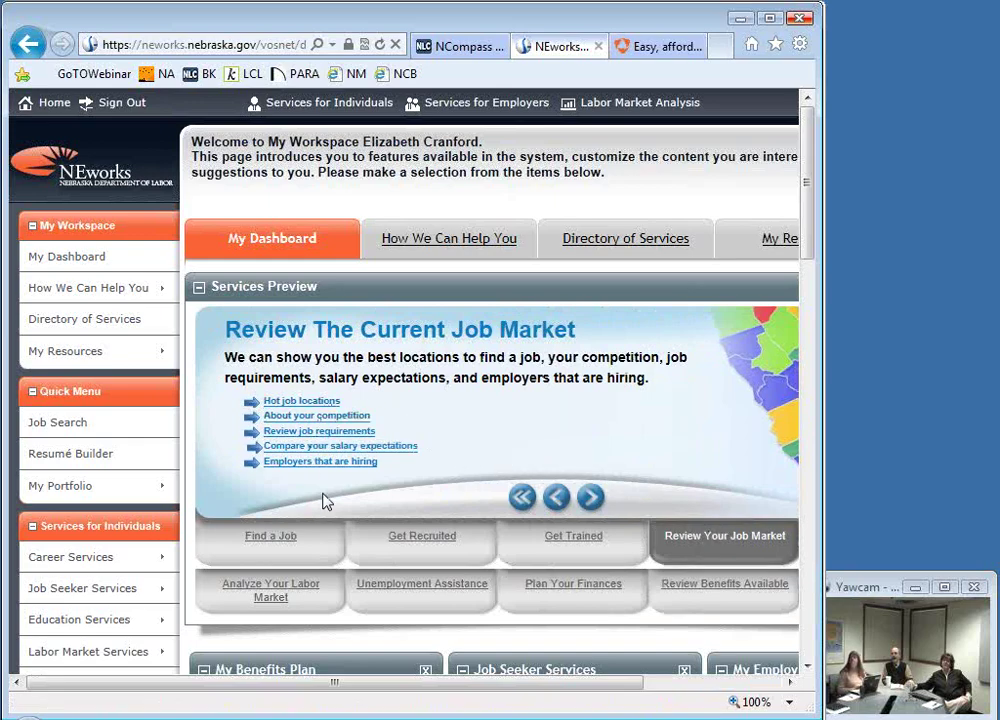
Step: Open the hot job locations report, then Buffalo County's area profile
{"action": "left_click", "coordinate": [290, 403]}
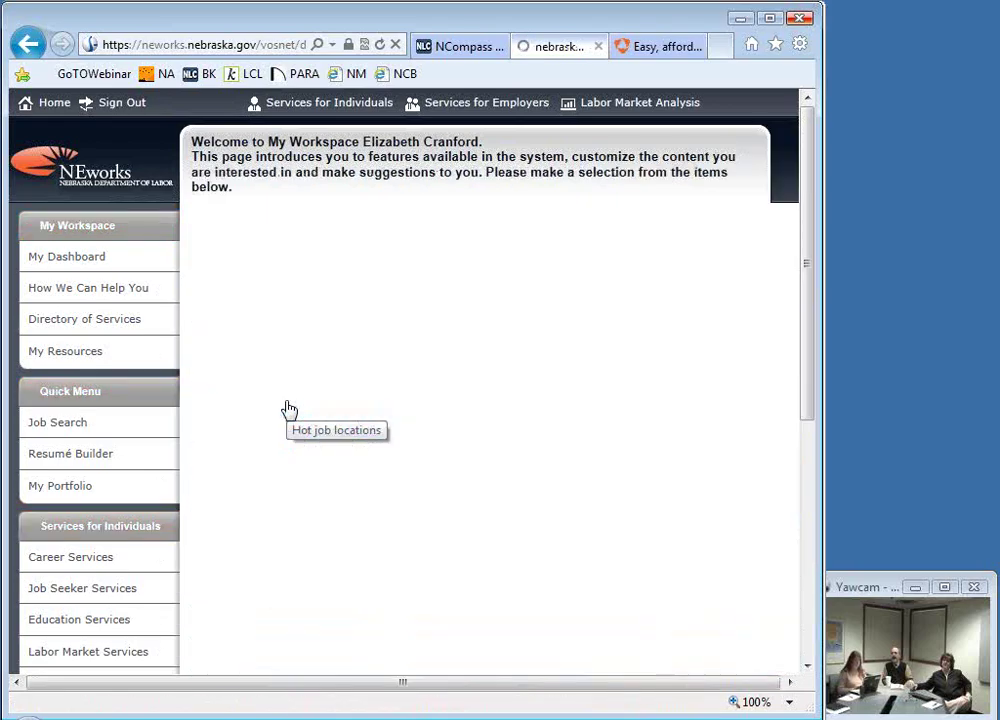
{"action": "scroll", "coordinate": [455, 612], "scroll_direction": "down", "scroll_amount": 3}
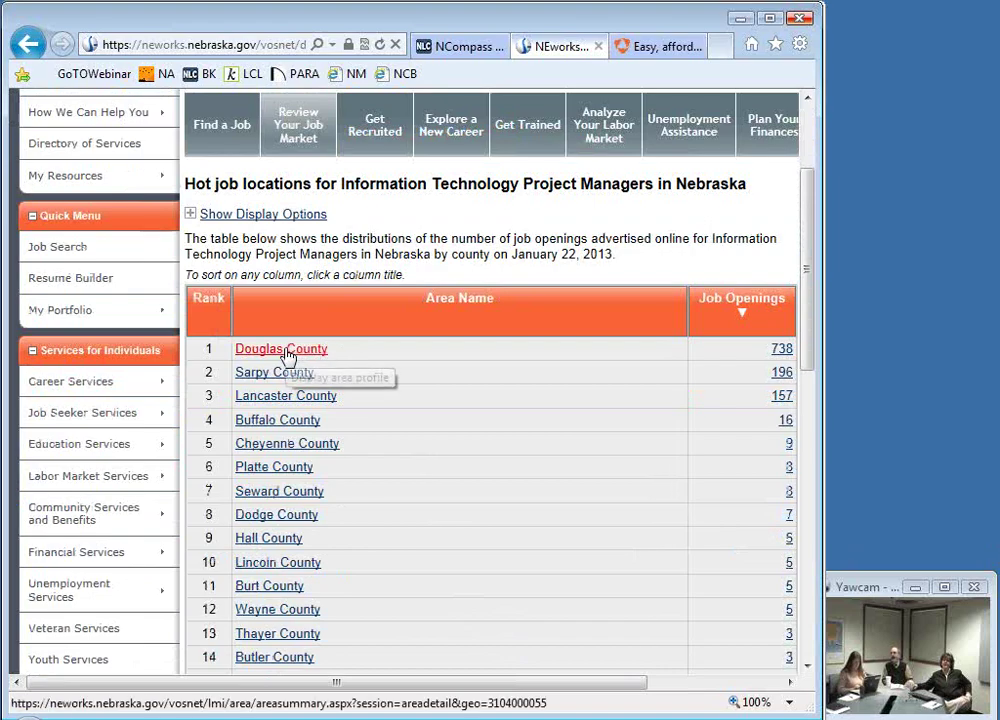
{"action": "left_click", "coordinate": [272, 428]}
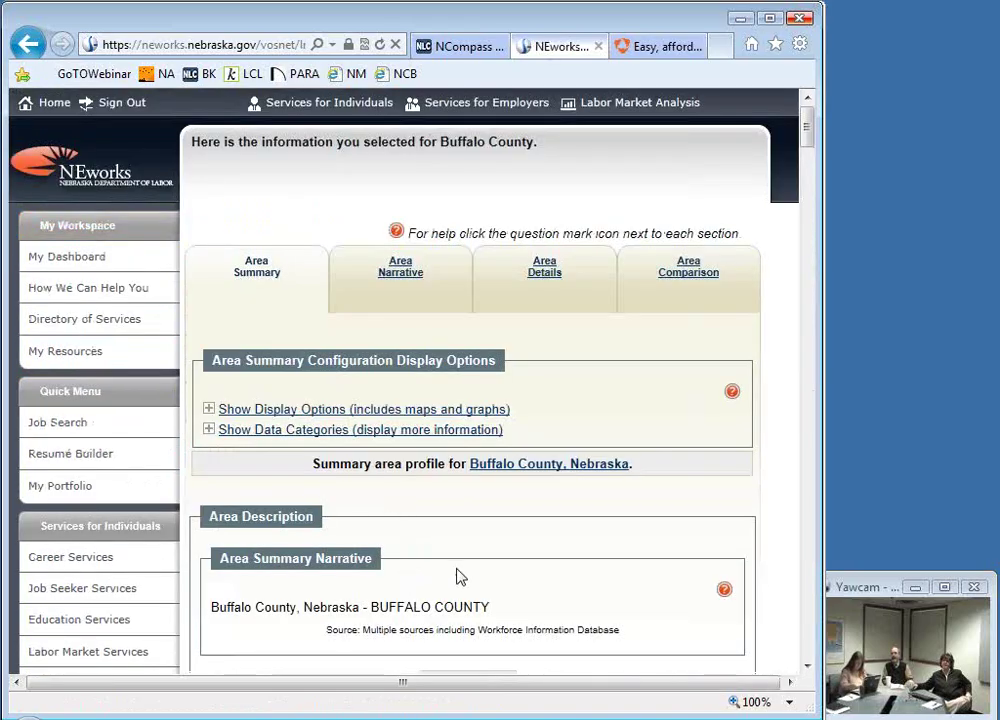
Step: Sort the candidates-and-openings-by-occupation table by Job Openings, most openings first
{"action": "scroll", "coordinate": [459, 576], "scroll_direction": "down", "scroll_amount": 6}
{"action": "scroll", "coordinate": [452, 571], "scroll_direction": "down", "scroll_amount": 5}
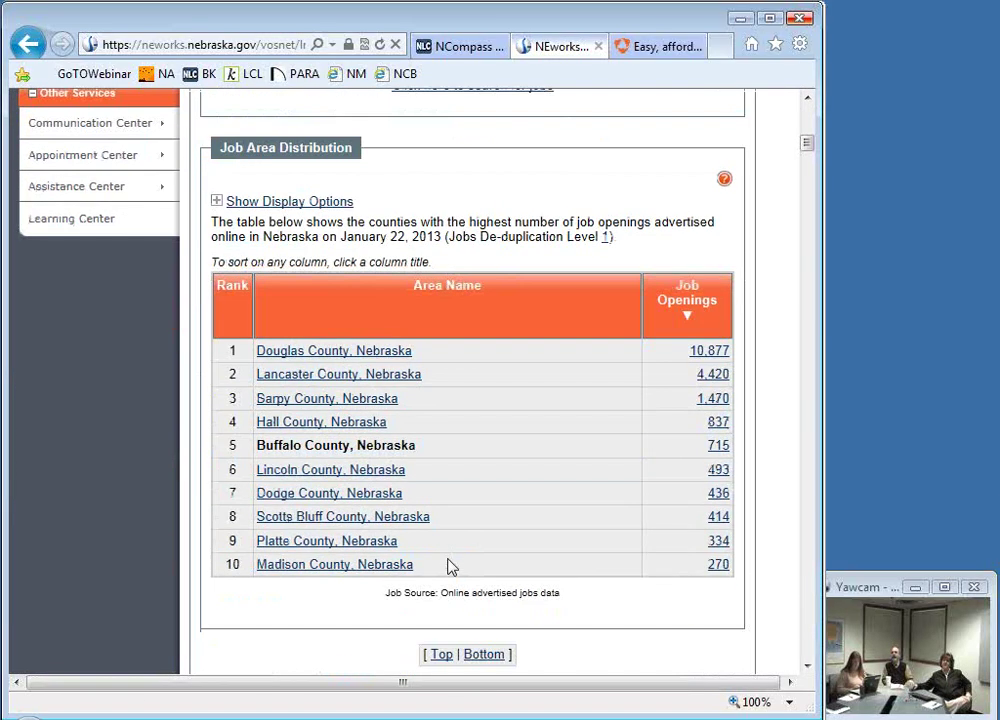
{"action": "scroll", "coordinate": [449, 567], "scroll_direction": "down", "scroll_amount": 15}
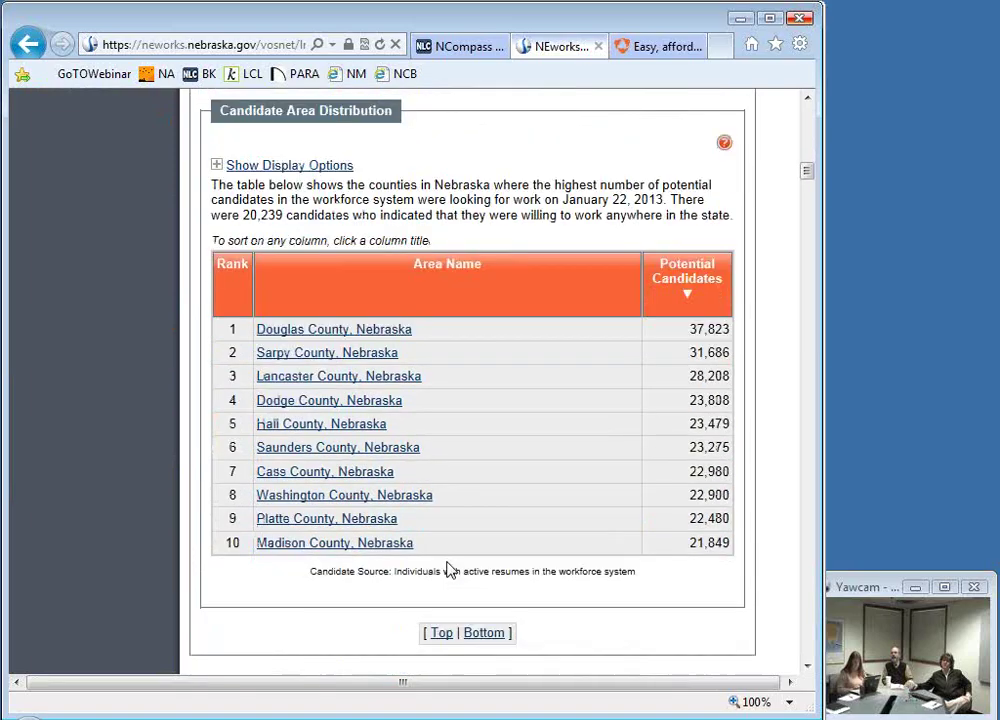
{"action": "scroll", "coordinate": [447, 569], "scroll_direction": "down", "scroll_amount": 16}
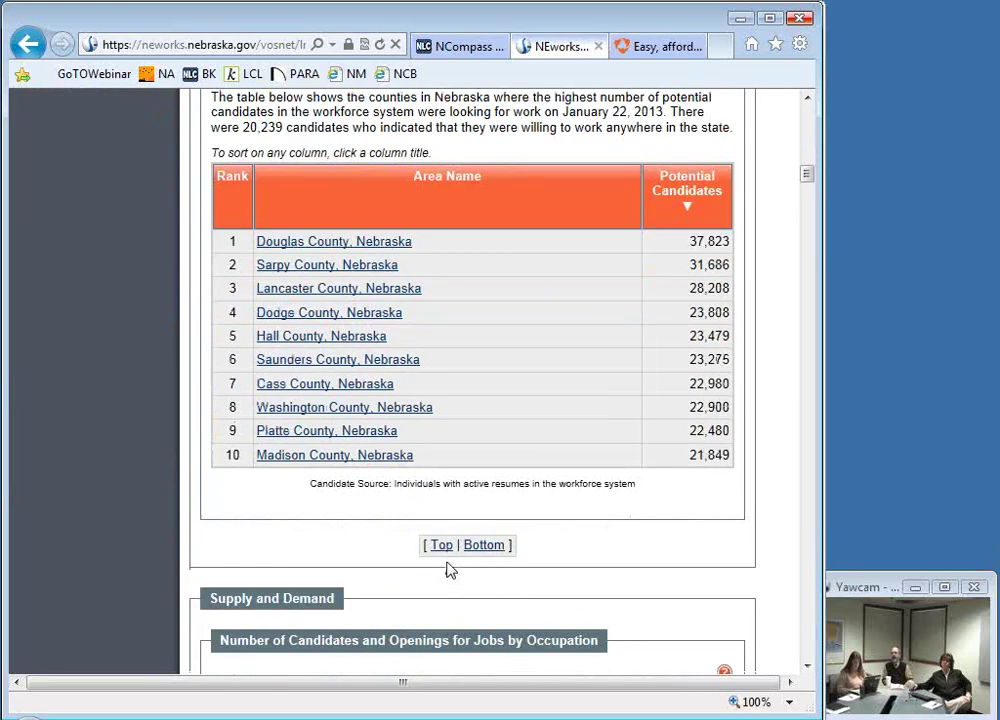
{"action": "scroll", "coordinate": [447, 563], "scroll_direction": "up", "scroll_amount": 5}
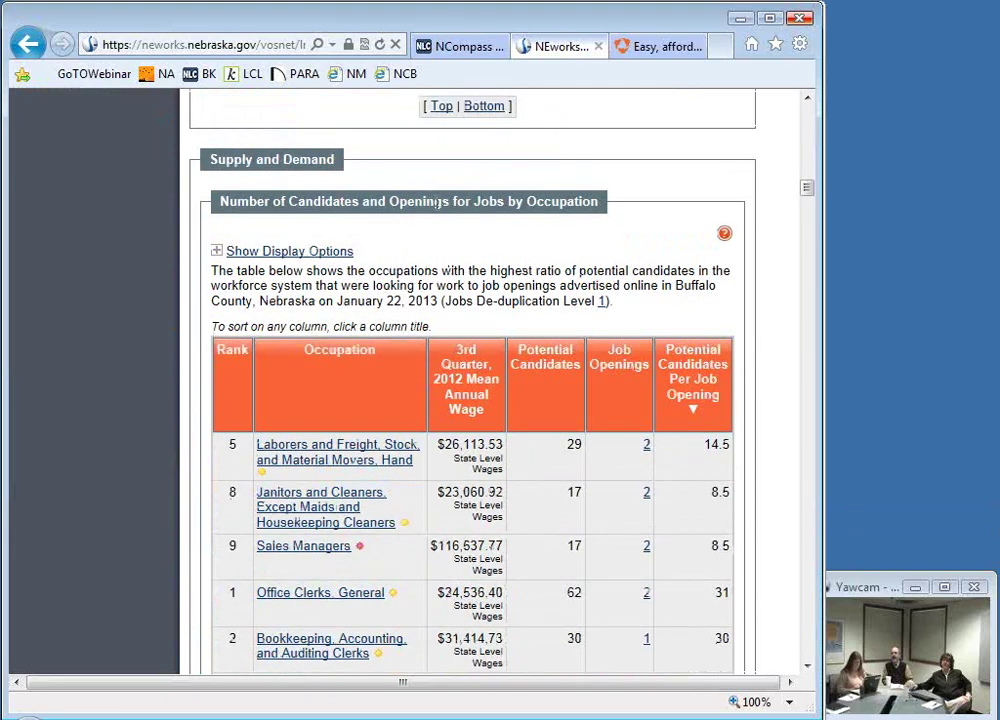
{"action": "scroll", "coordinate": [573, 615], "scroll_direction": "down", "scroll_amount": 3}
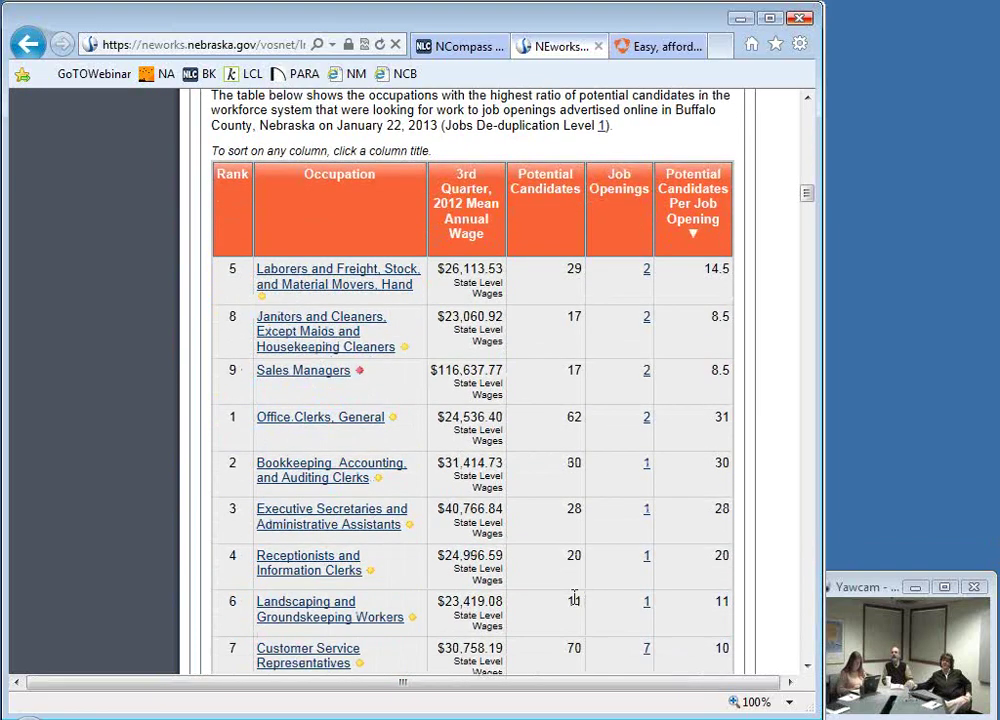
{"action": "scroll", "coordinate": [577, 600], "scroll_direction": "down", "scroll_amount": 2}
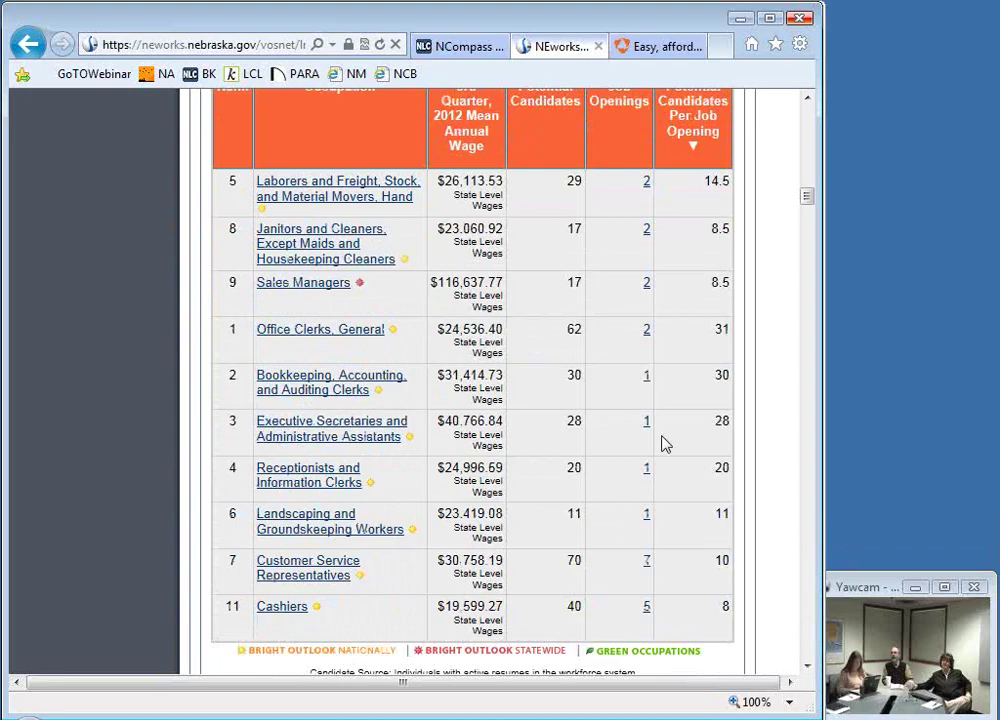
{"action": "scroll", "coordinate": [681, 400], "scroll_direction": "up", "scroll_amount": 3}
{"action": "left_click", "coordinate": [626, 268]}
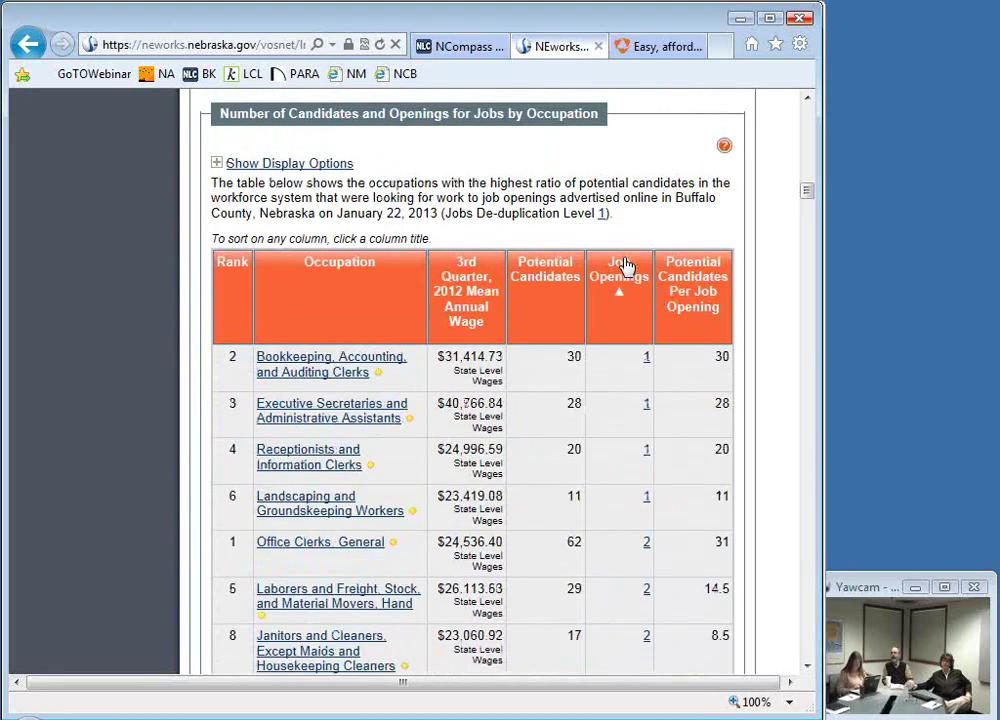
{"action": "left_click", "coordinate": [625, 285]}
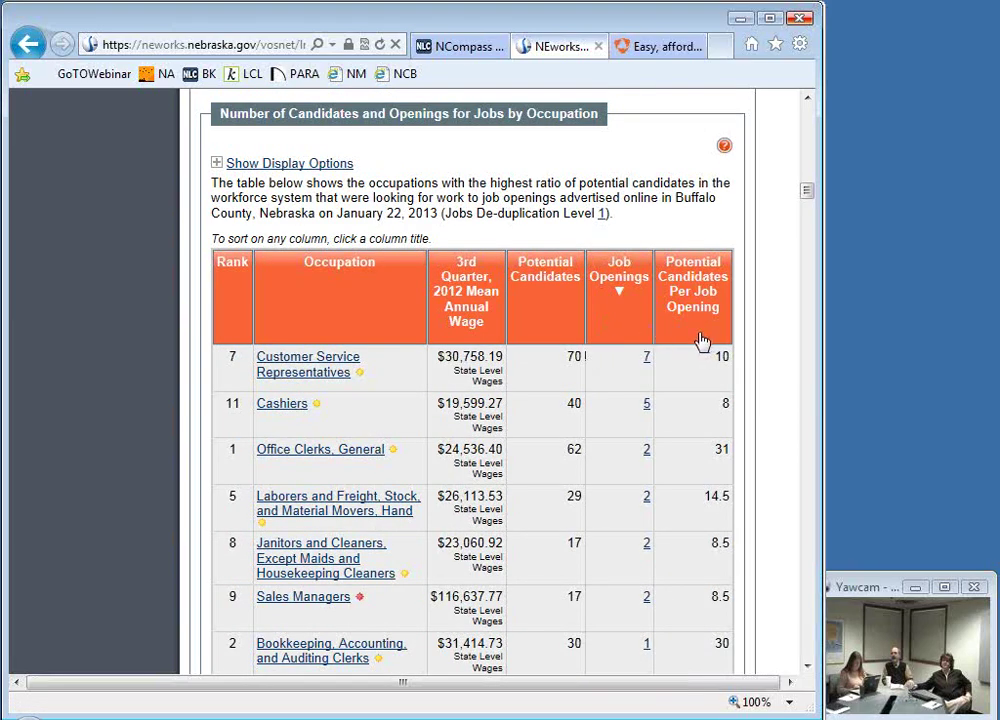
{"action": "left_click", "coordinate": [625, 272]}
{"action": "left_click", "coordinate": [625, 270]}
Step: Open the Customer Service Representatives profile and list its 7 Buffalo County job openings
{"action": "left_click", "coordinate": [292, 374]}
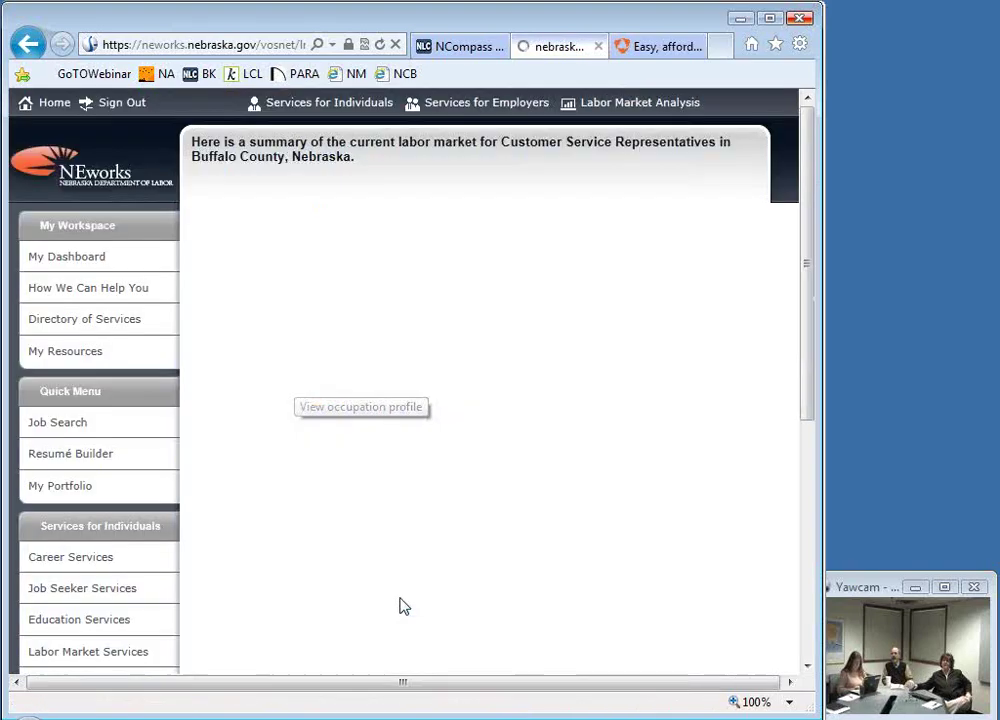
{"action": "scroll", "coordinate": [360, 575], "scroll_direction": "down", "scroll_amount": 5}
{"action": "scroll", "coordinate": [350, 568], "scroll_direction": "down", "scroll_amount": 4}
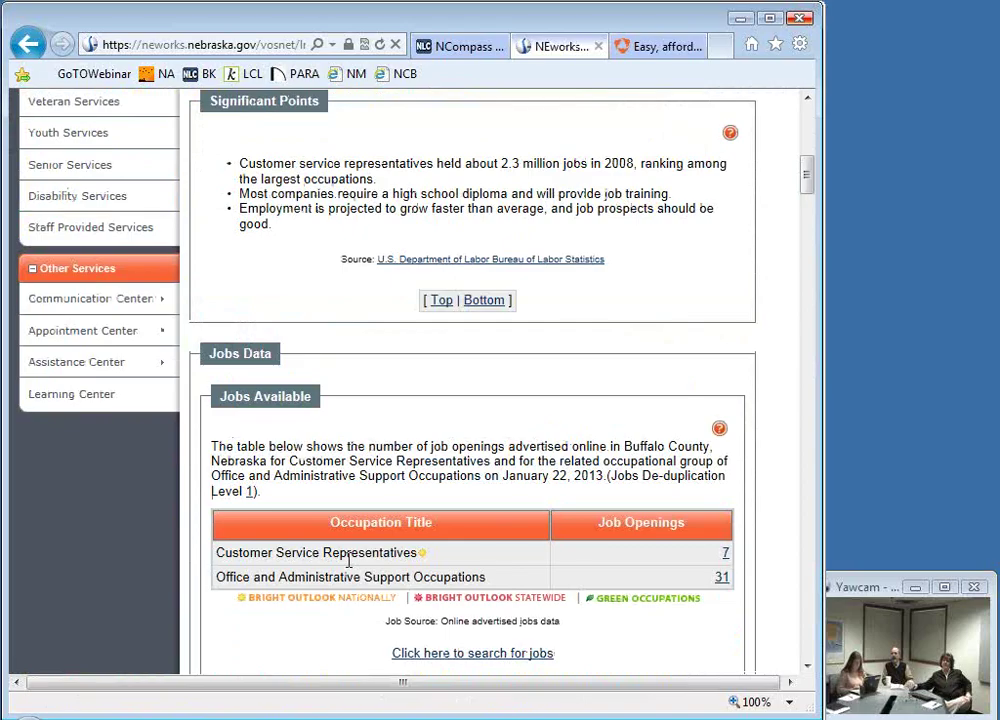
{"action": "scroll", "coordinate": [350, 568], "scroll_direction": "up", "scroll_amount": 6}
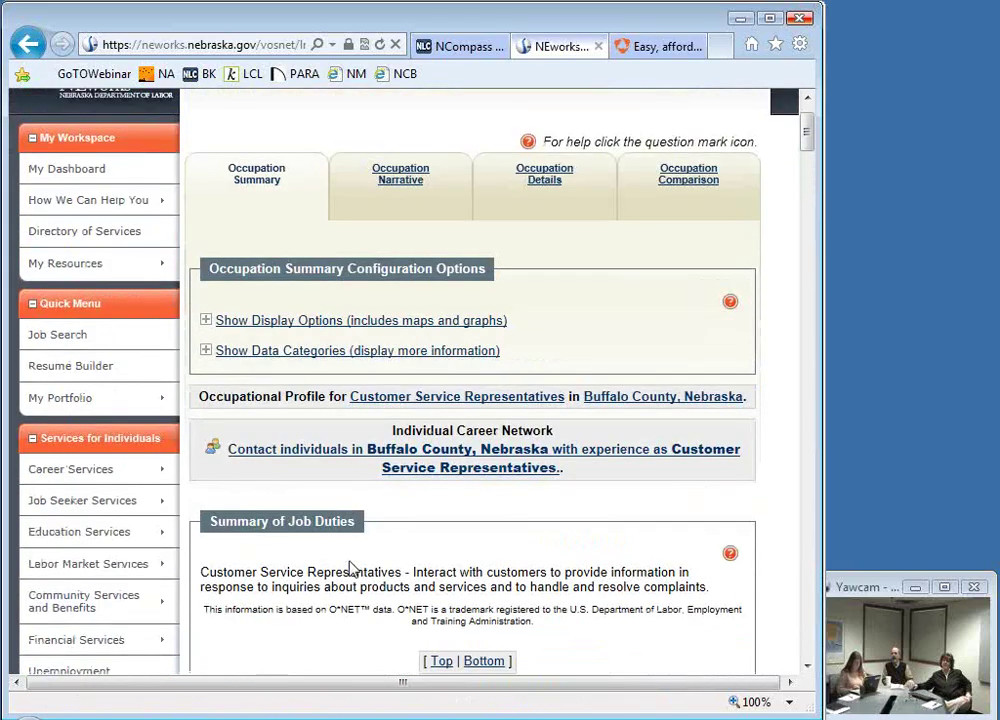
{"action": "scroll", "coordinate": [350, 568], "scroll_direction": "down", "scroll_amount": 7}
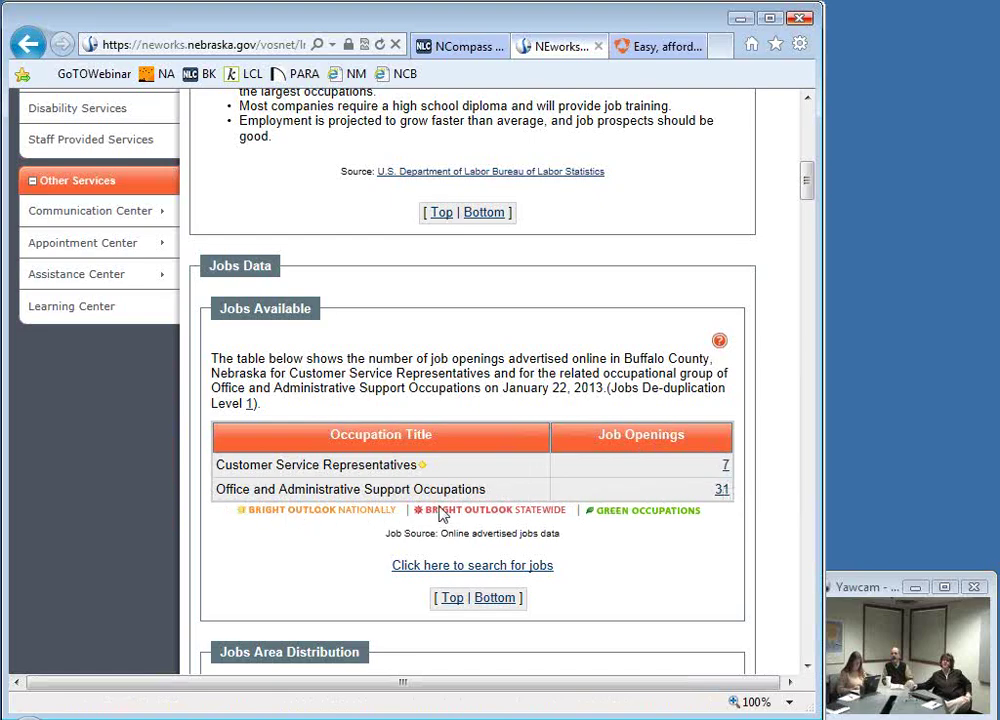
{"action": "left_click", "coordinate": [726, 467]}
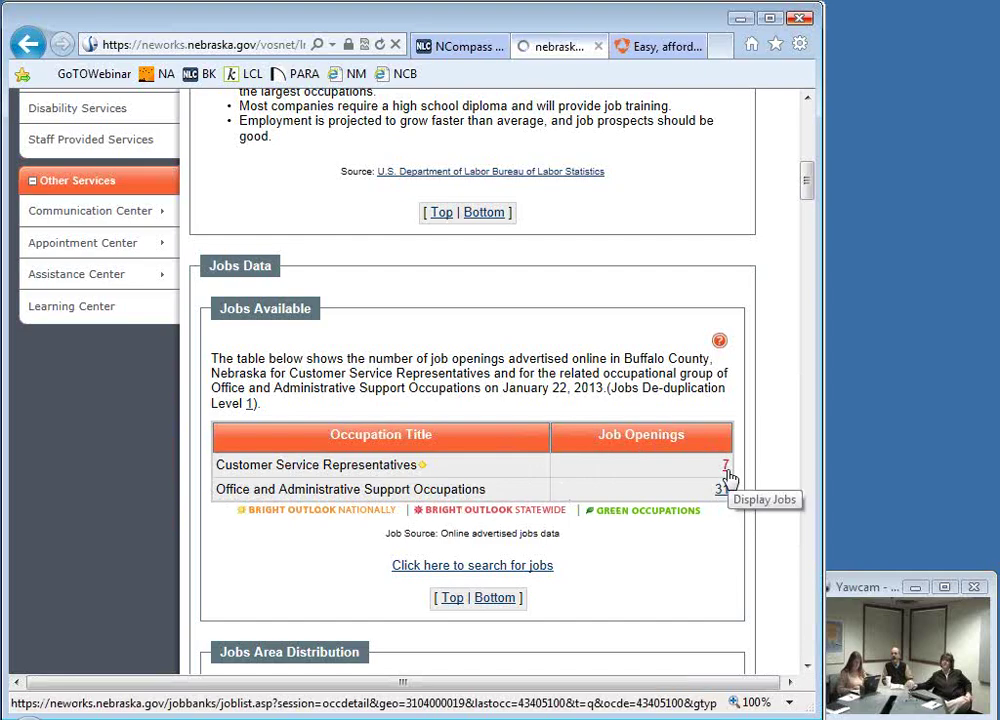
Step: Review the five Kearney, NE Customer Service postings, briefly highlighting and clearing some posting text
{"action": "scroll", "coordinate": [436, 560], "scroll_direction": "down", "scroll_amount": 3}
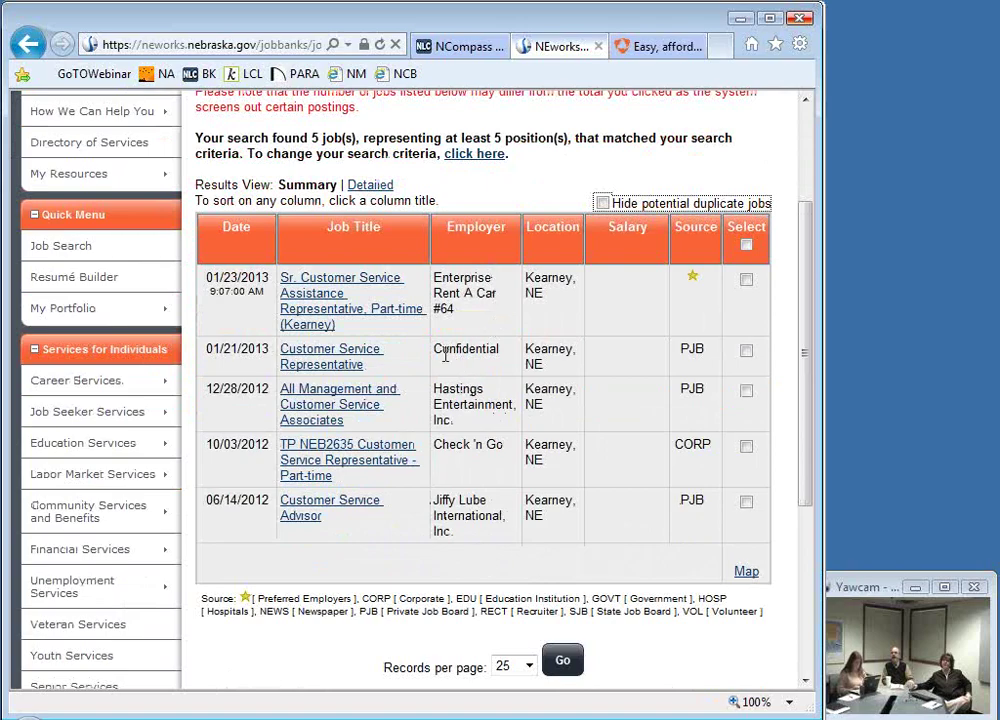
{"action": "left_click_drag", "start_coordinate": [444, 339], "coordinate": [509, 350]}
{"action": "left_click", "coordinate": [483, 385]}
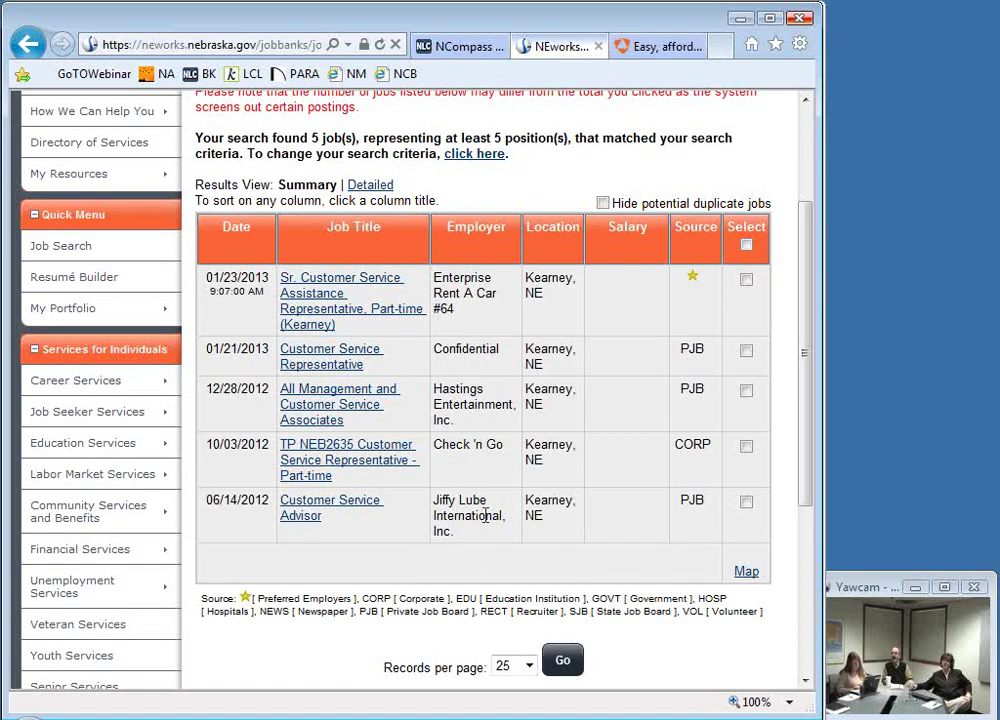
Step: Go back two pages and sort occupations by 3rd Quarter 2012 mean annual wage, highest first
{"action": "left_click", "coordinate": [27, 44]}
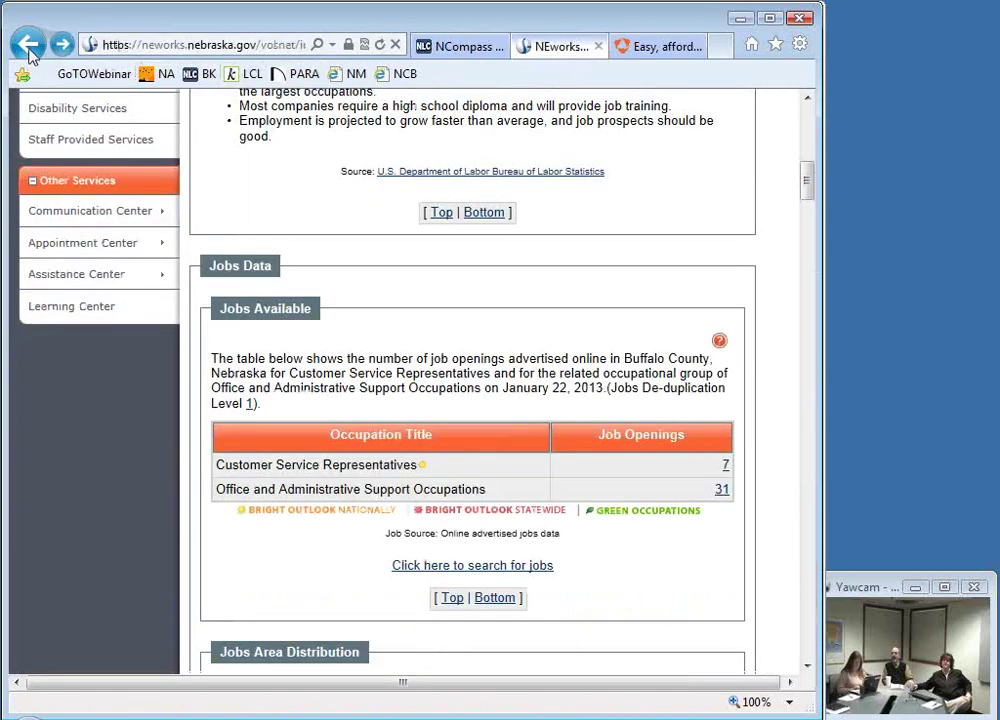
{"action": "left_click", "coordinate": [28, 45]}
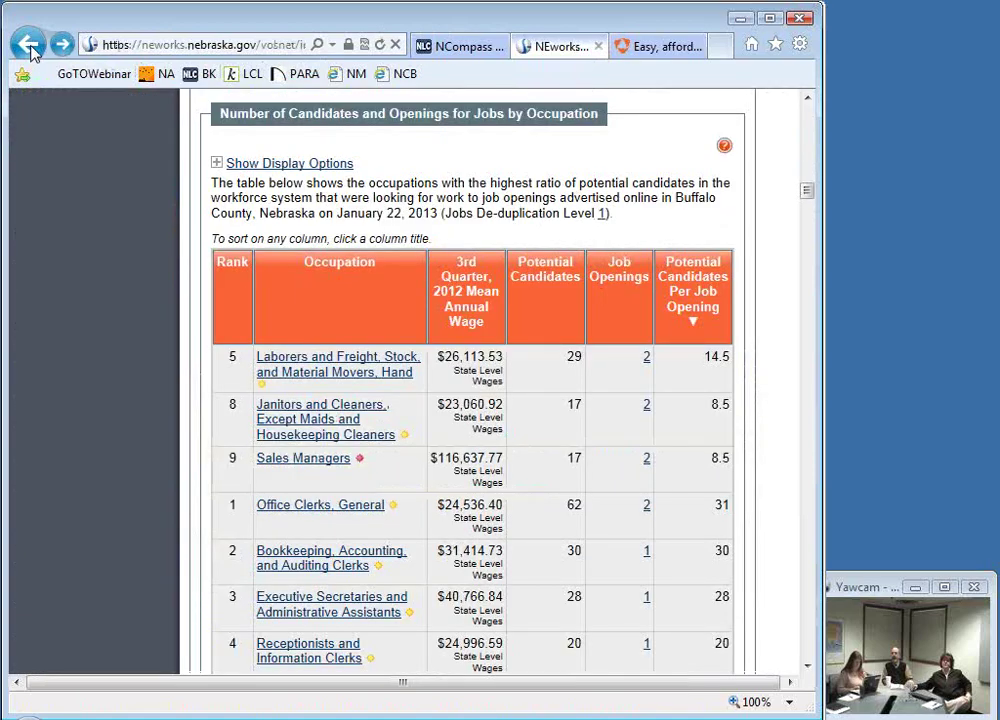
{"action": "left_click", "coordinate": [474, 314]}
{"action": "left_click", "coordinate": [474, 314]}
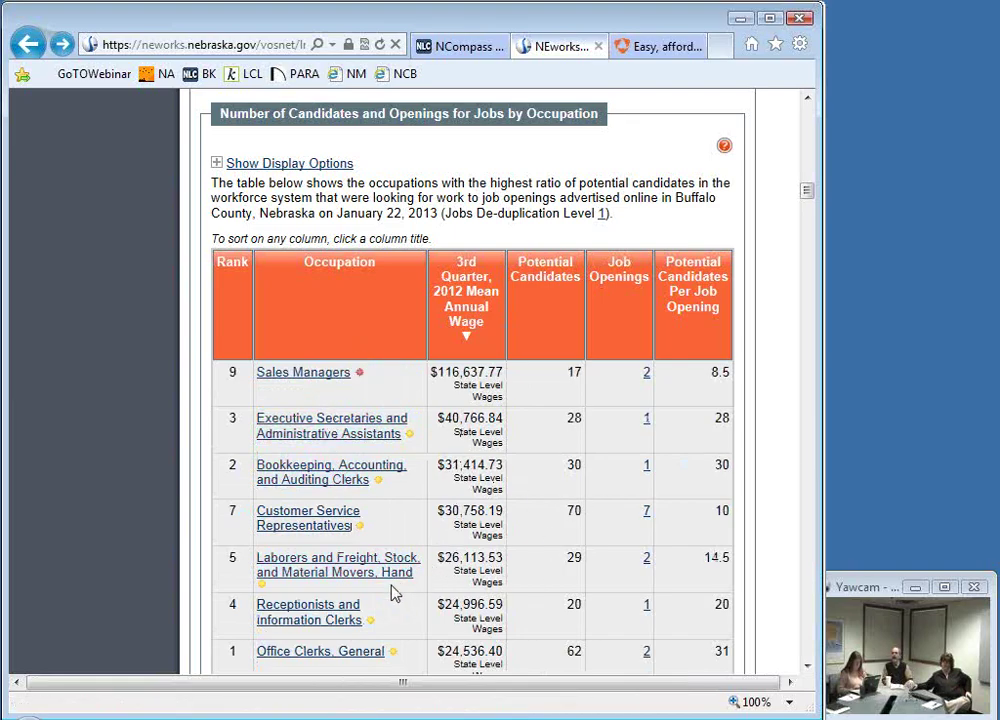
{"action": "scroll", "coordinate": [393, 592], "scroll_direction": "down", "scroll_amount": 2}
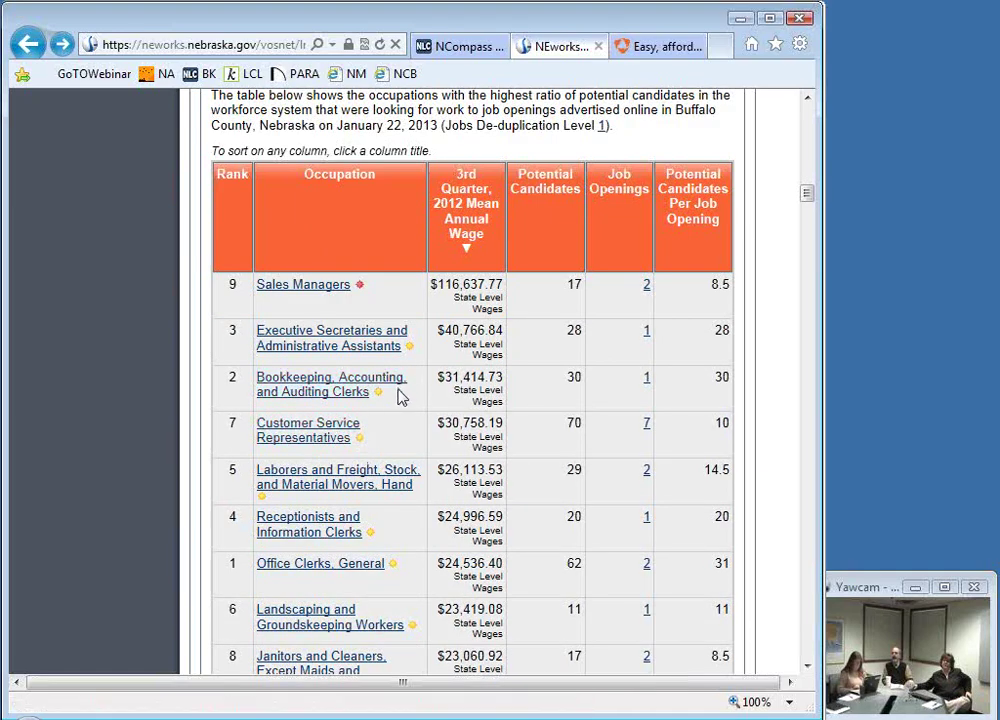
{"action": "scroll", "coordinate": [390, 458], "scroll_direction": "down", "scroll_amount": 2}
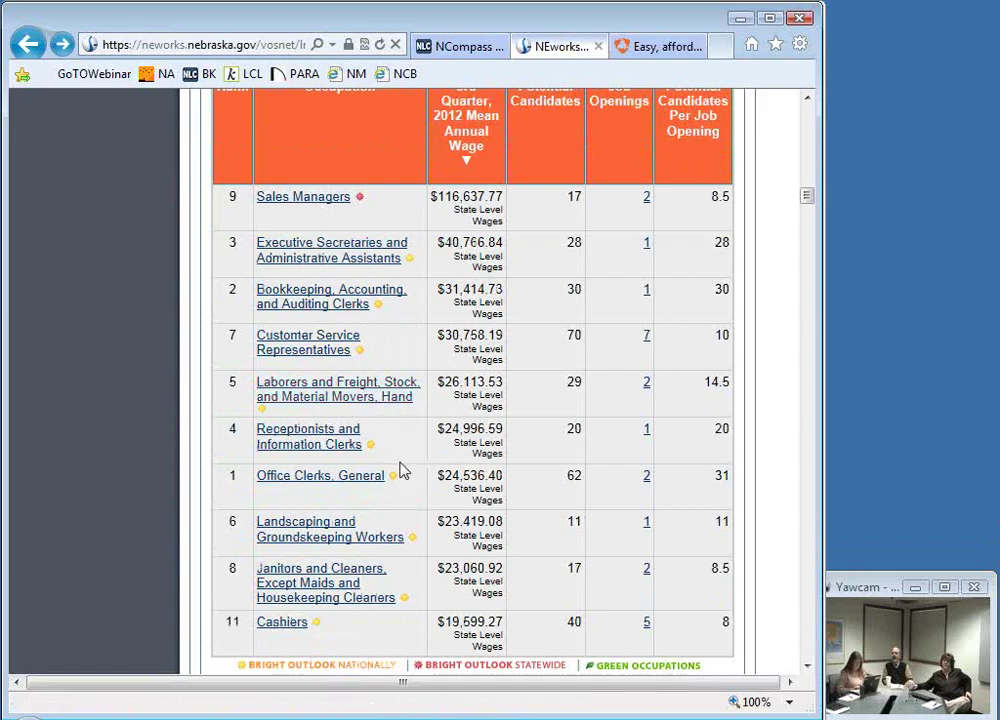
{"action": "scroll", "coordinate": [400, 470], "scroll_direction": "up", "scroll_amount": 10}
{"action": "scroll", "coordinate": [400, 462], "scroll_direction": "up", "scroll_amount": 6}
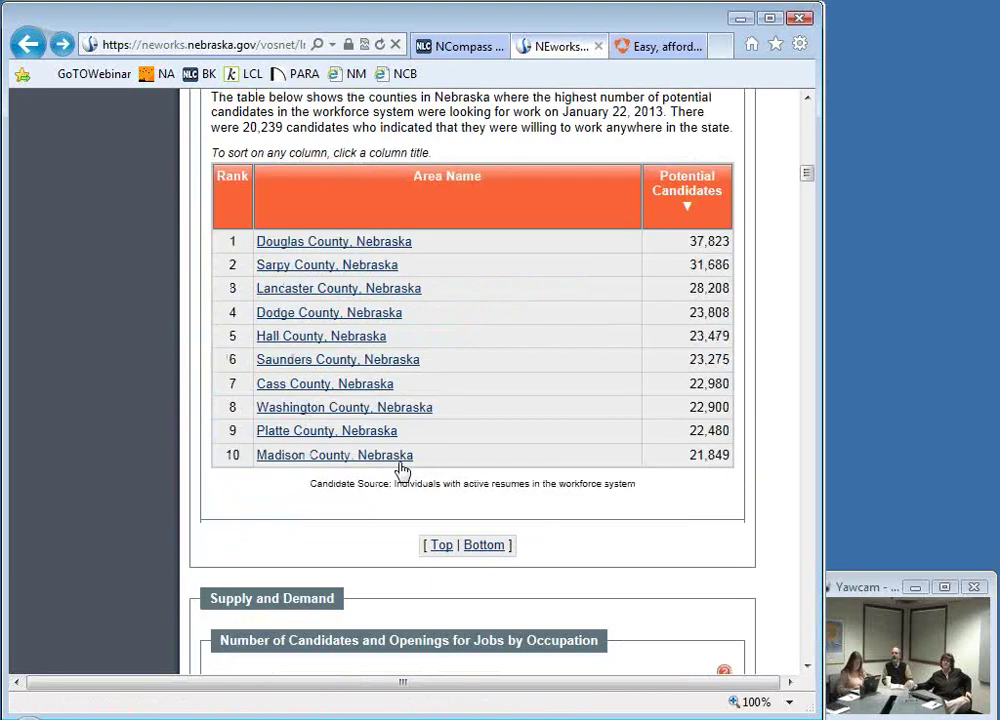
Step: Revisit the IT Project Managers hot job locations county table, scroll it, then return to the dashboard
{"action": "left_click", "coordinate": [30, 48]}
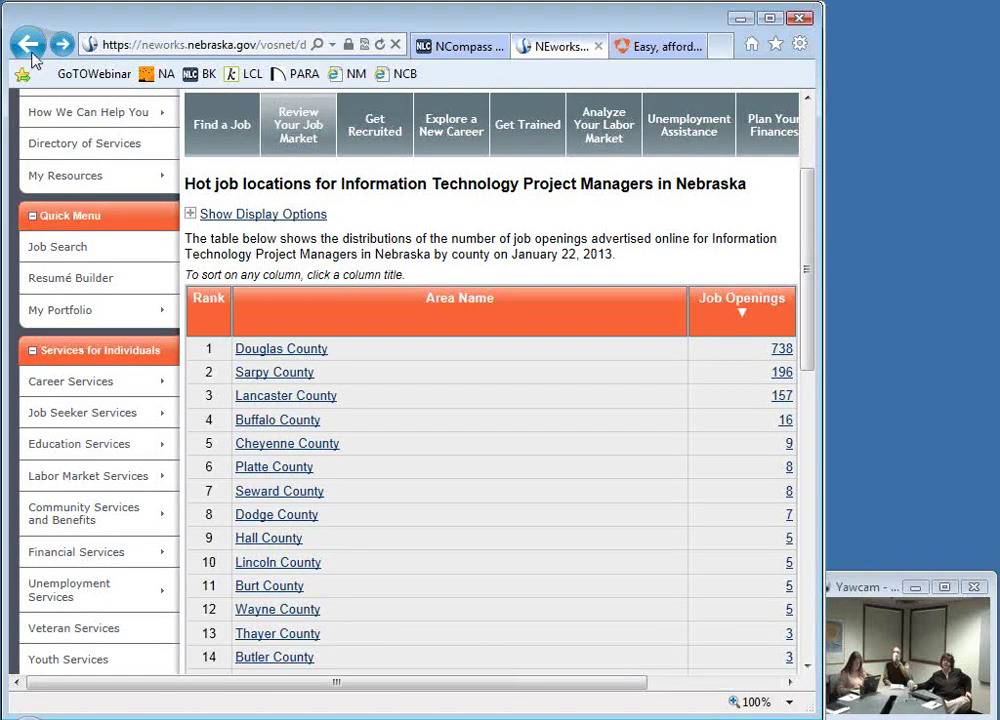
{"action": "left_click", "coordinate": [29, 44]}
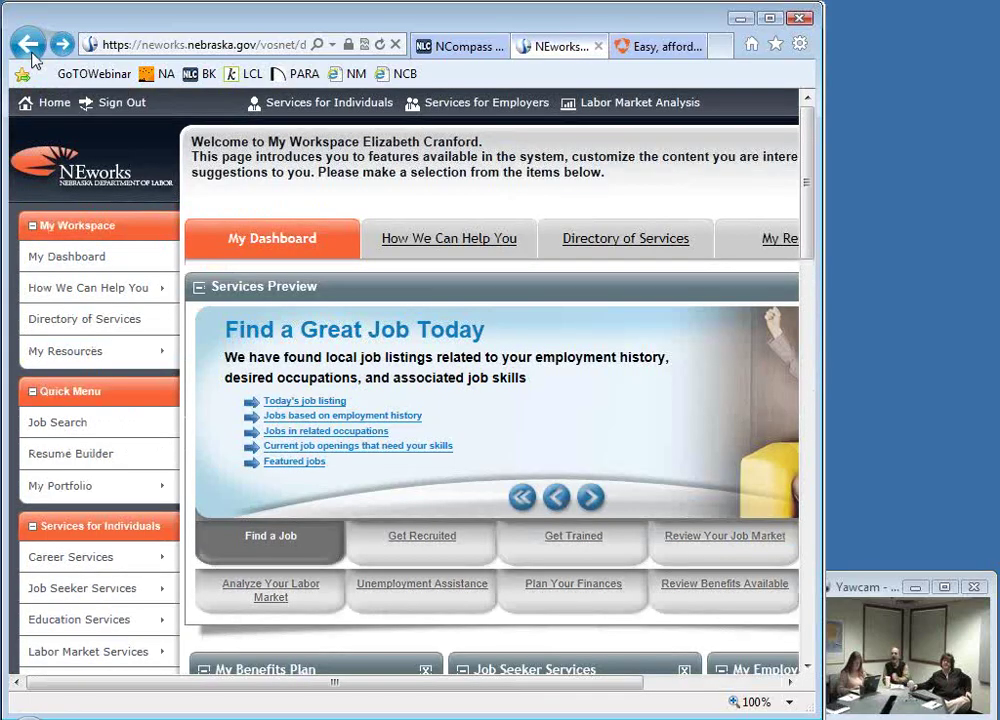
{"action": "left_click", "coordinate": [61, 44]}
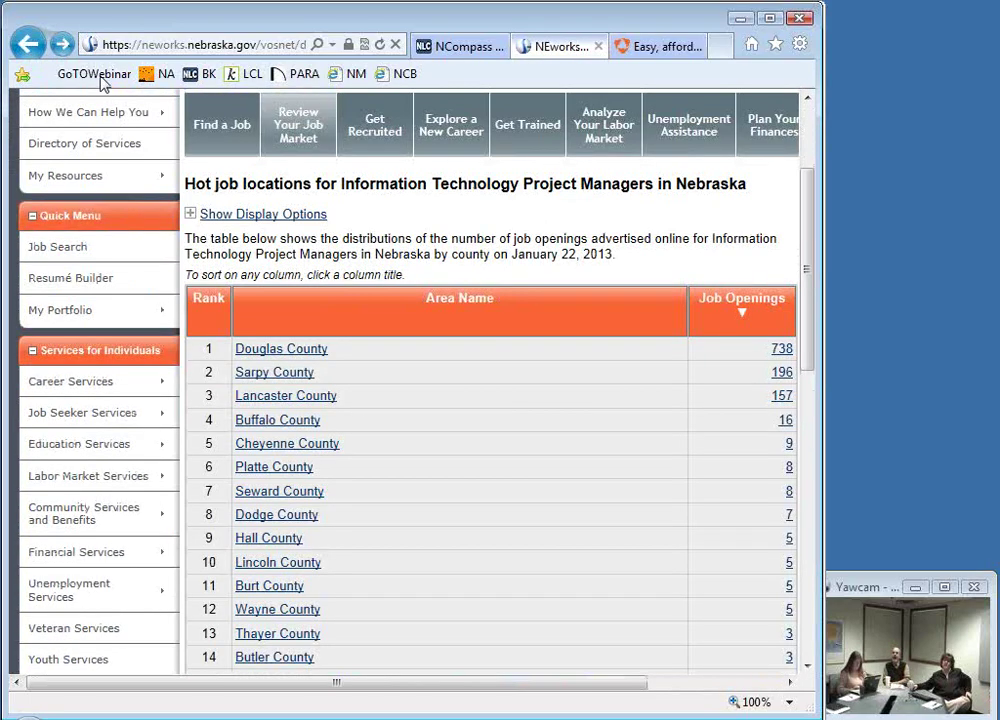
{"action": "scroll", "coordinate": [540, 578], "scroll_direction": "down", "scroll_amount": 5}
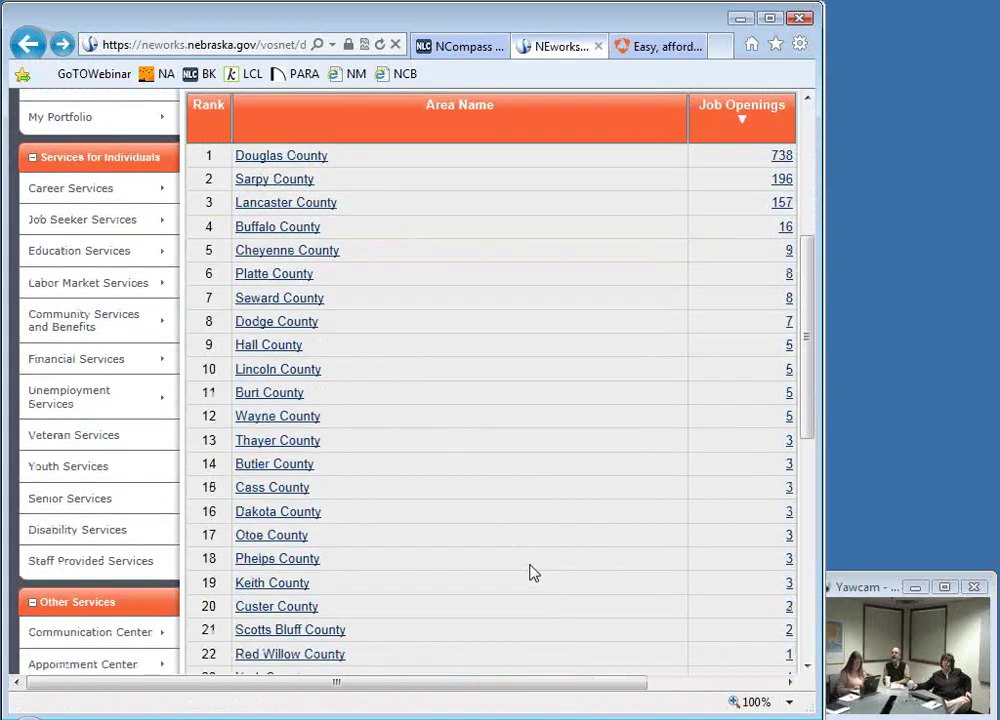
{"action": "scroll", "coordinate": [533, 572], "scroll_direction": "up", "scroll_amount": 4}
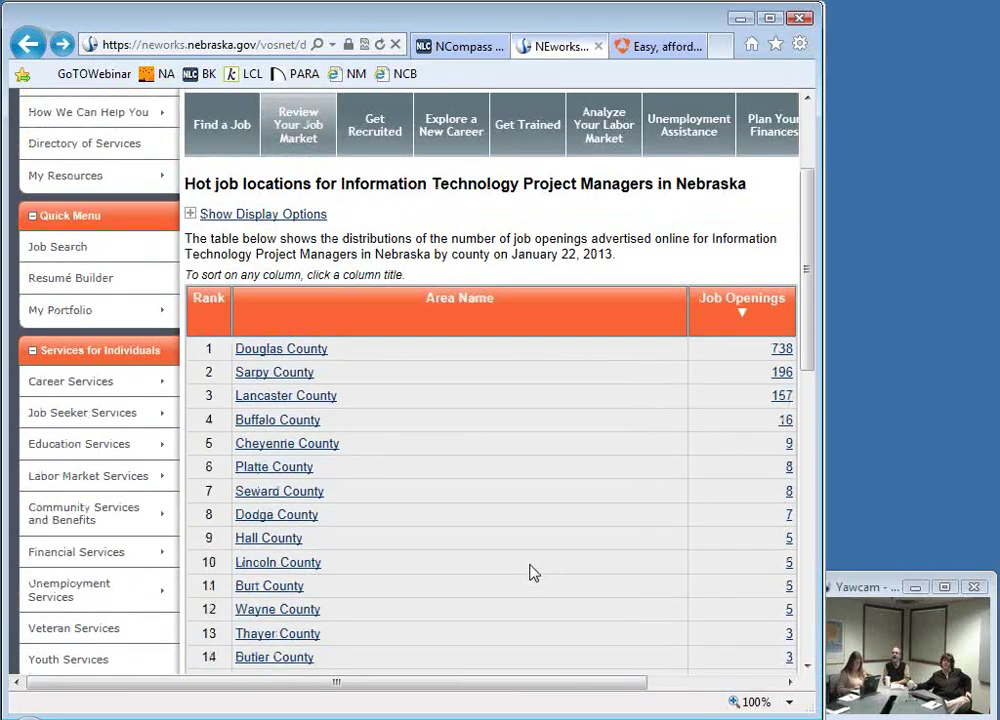
{"action": "scroll", "coordinate": [533, 572], "scroll_direction": "down", "scroll_amount": 1}
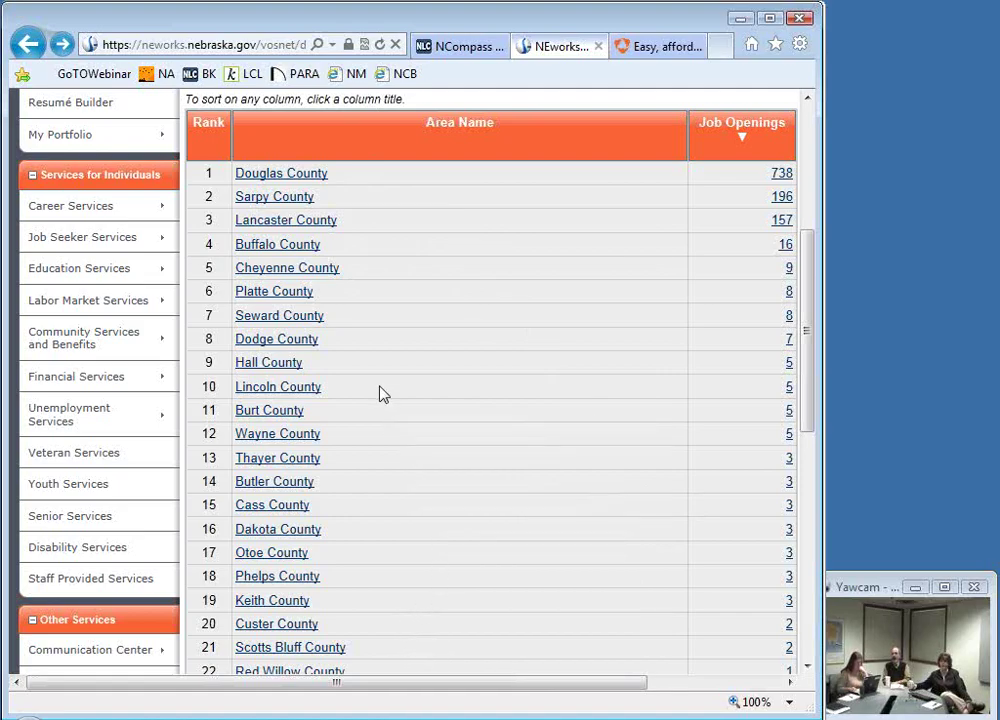
{"action": "scroll", "coordinate": [415, 470], "scroll_direction": "down", "scroll_amount": 1}
{"action": "scroll", "coordinate": [425, 510], "scroll_direction": "down", "scroll_amount": 1}
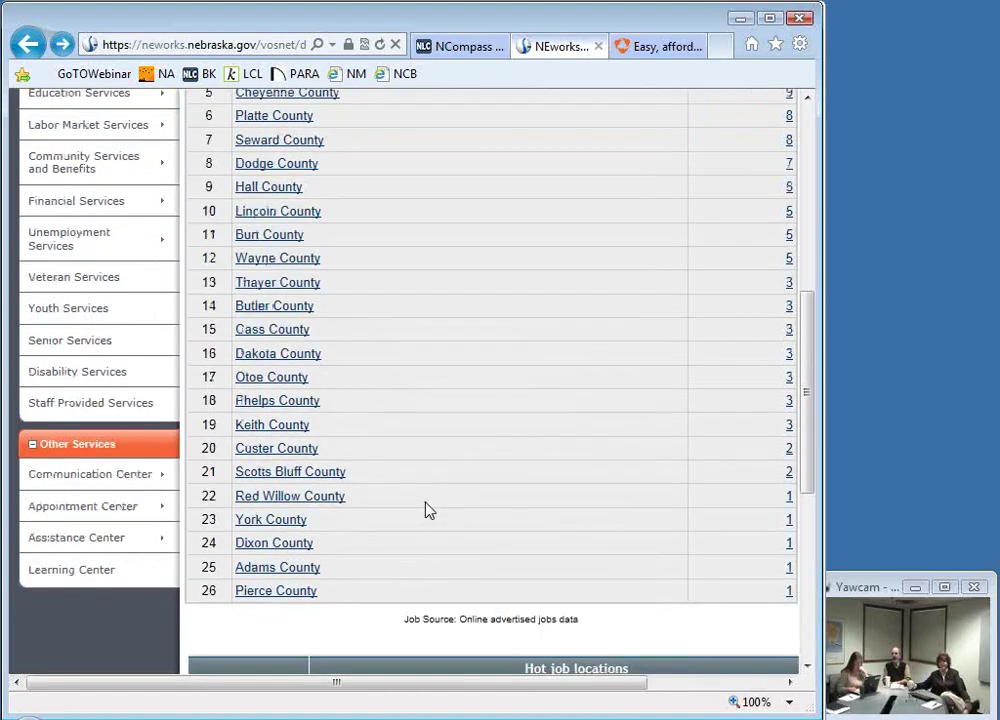
{"action": "left_click", "coordinate": [30, 45]}
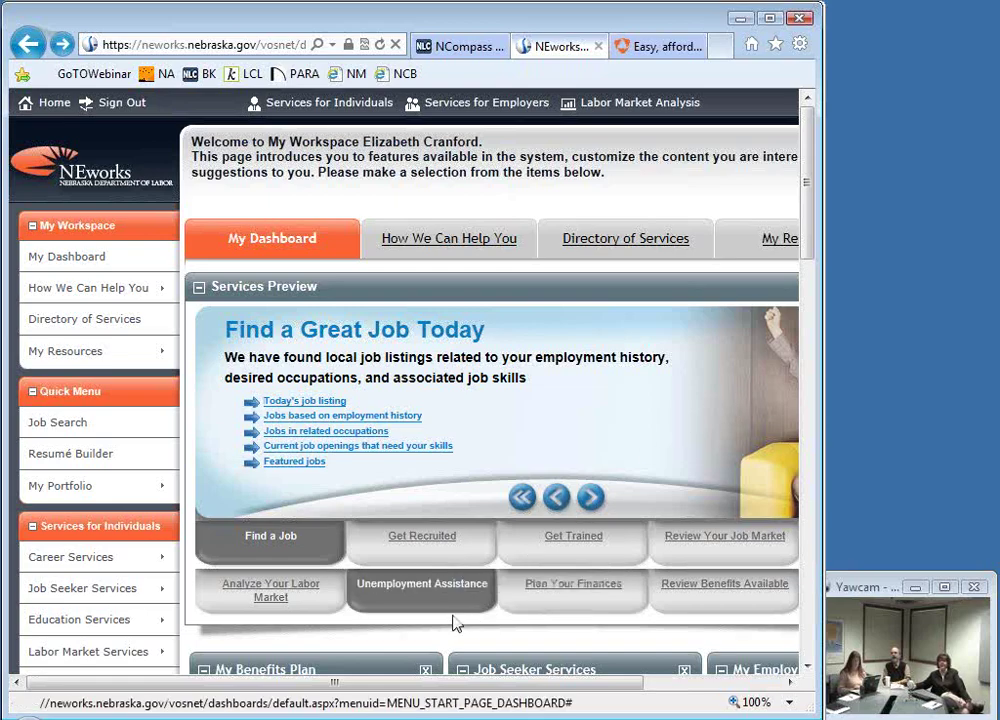
Step: Preview Analyze Your Labor Market and Unemployment Assistance, visiting the online filing page and returning
{"action": "left_click", "coordinate": [285, 604]}
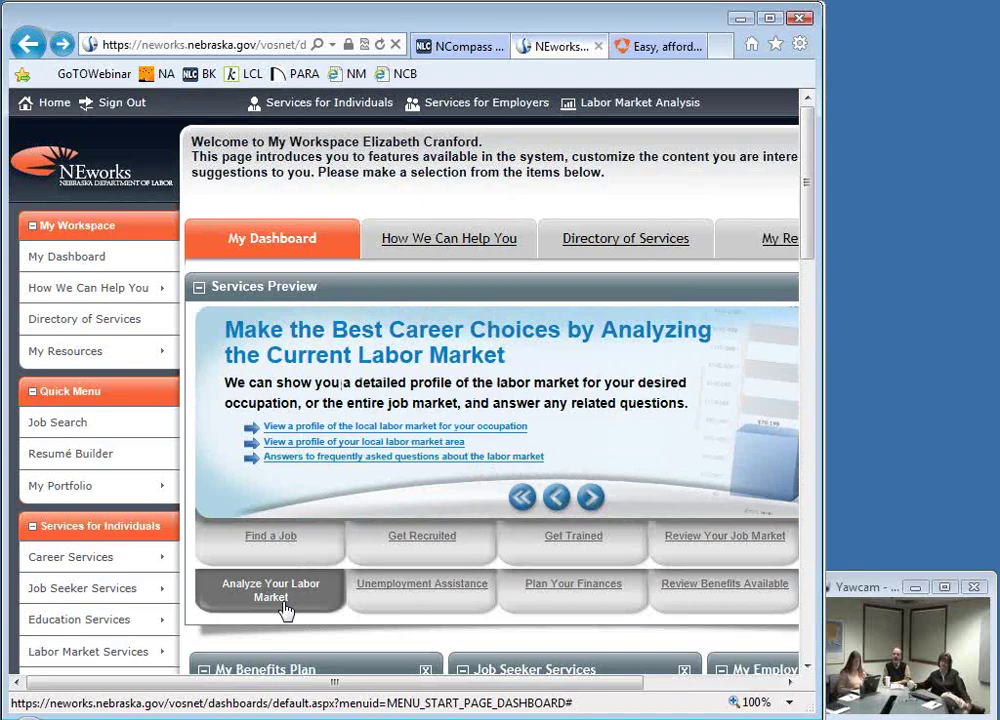
{"action": "left_click", "coordinate": [417, 607]}
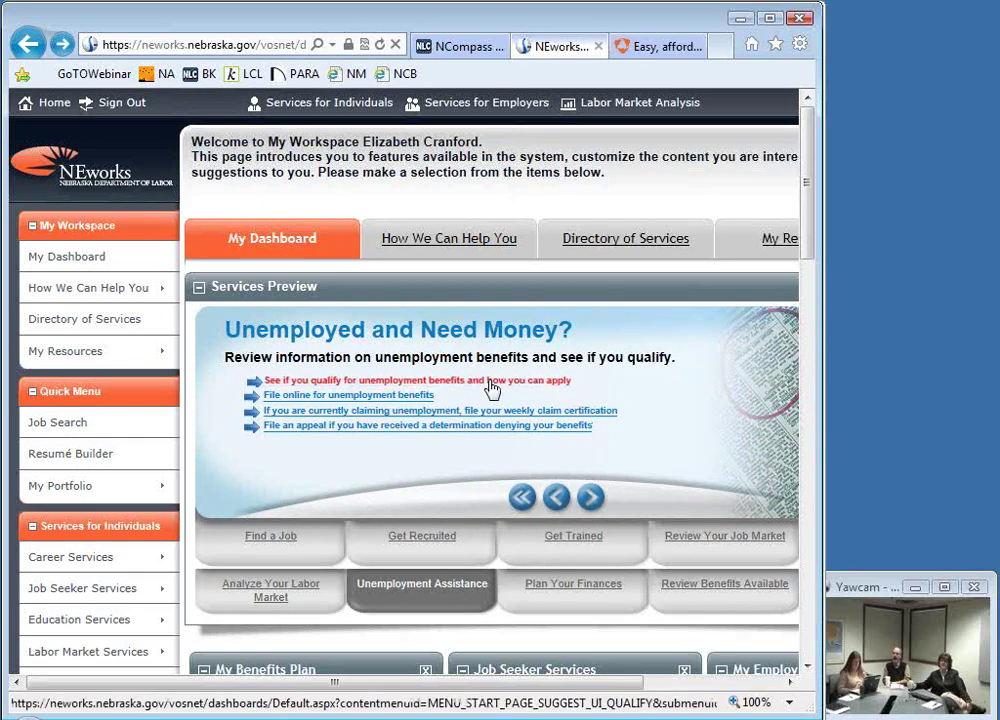
{"action": "left_click", "coordinate": [357, 409]}
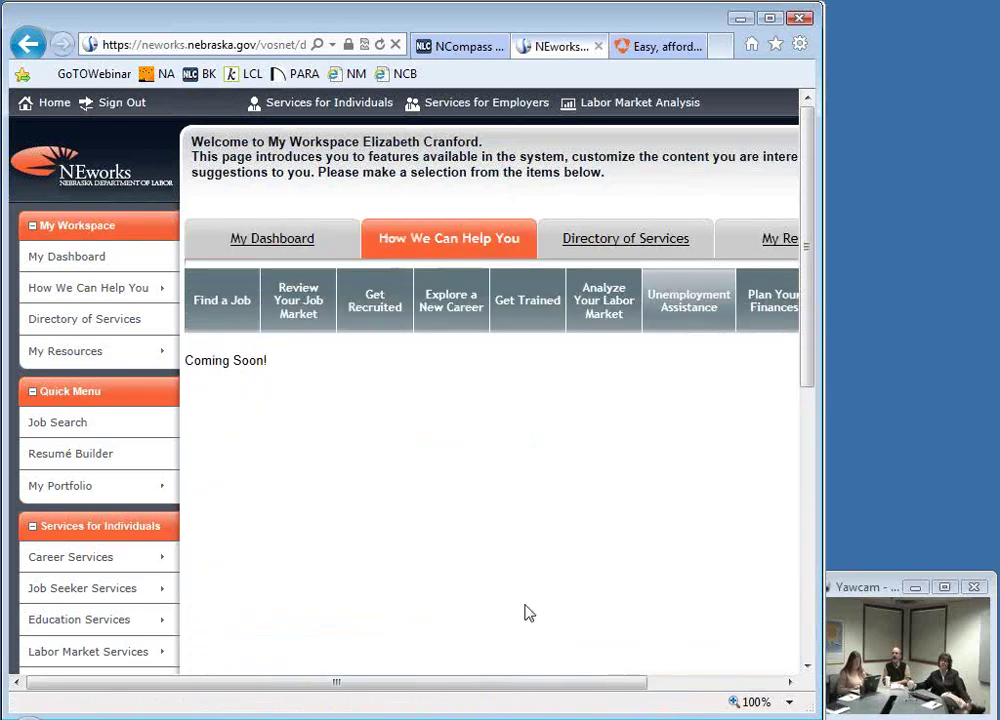
{"action": "left_click", "coordinate": [35, 60]}
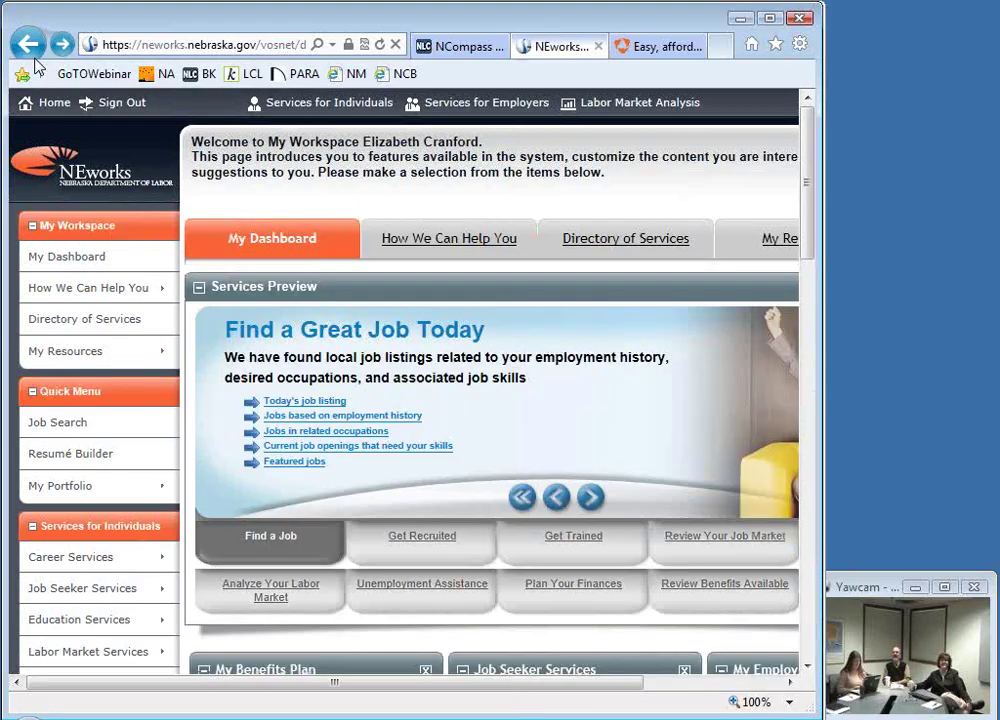
Step: Preview the Plan Your Finances and Review Benefits Available slides
{"action": "left_click", "coordinate": [580, 604]}
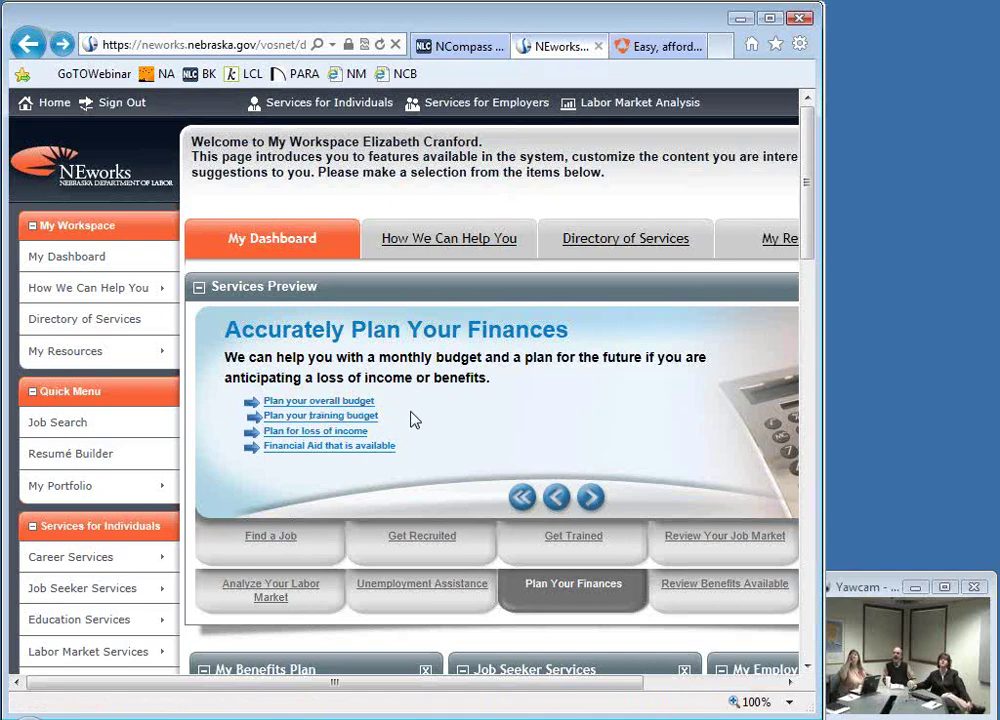
{"action": "scroll", "coordinate": [402, 490], "scroll_direction": "down", "scroll_amount": 2}
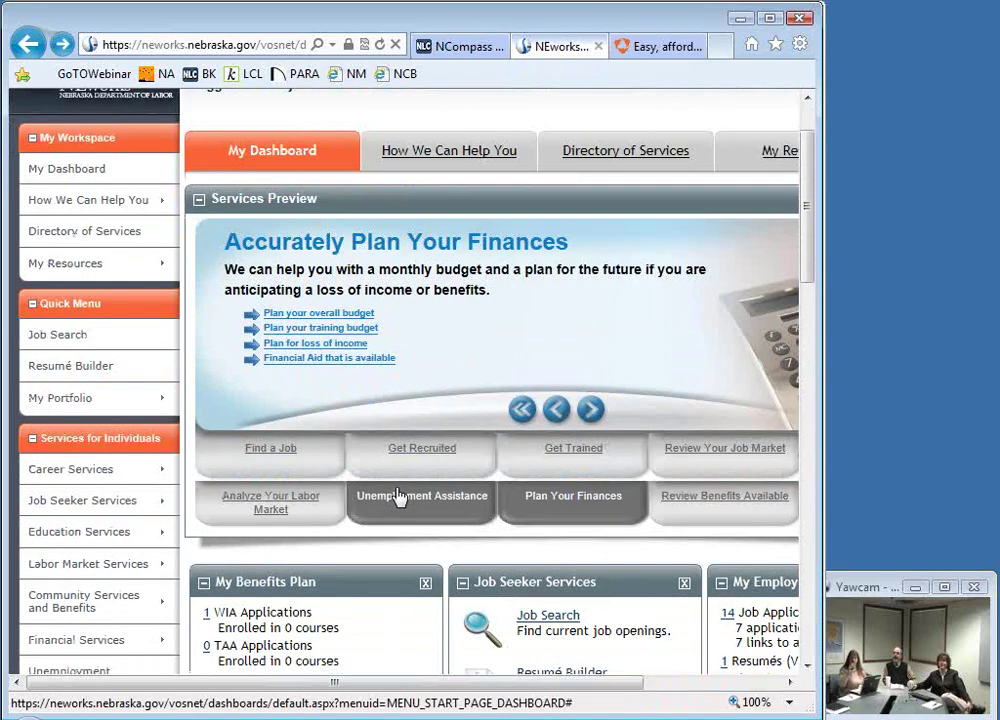
{"action": "left_click", "coordinate": [712, 507]}
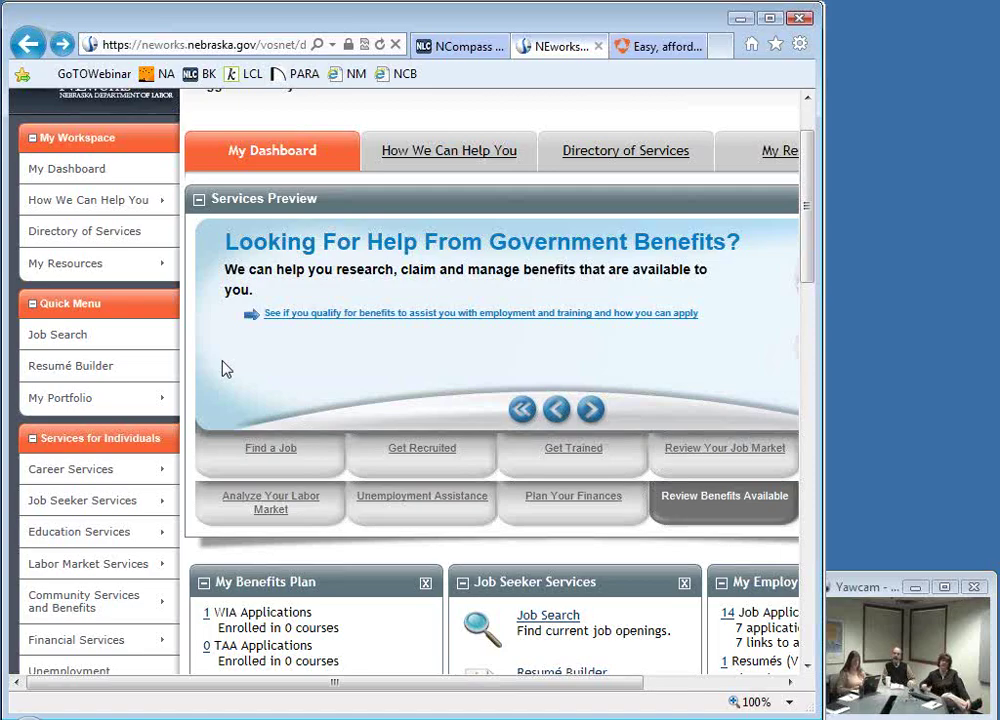
{"action": "scroll", "coordinate": [225, 369], "scroll_direction": "down", "scroll_amount": 3}
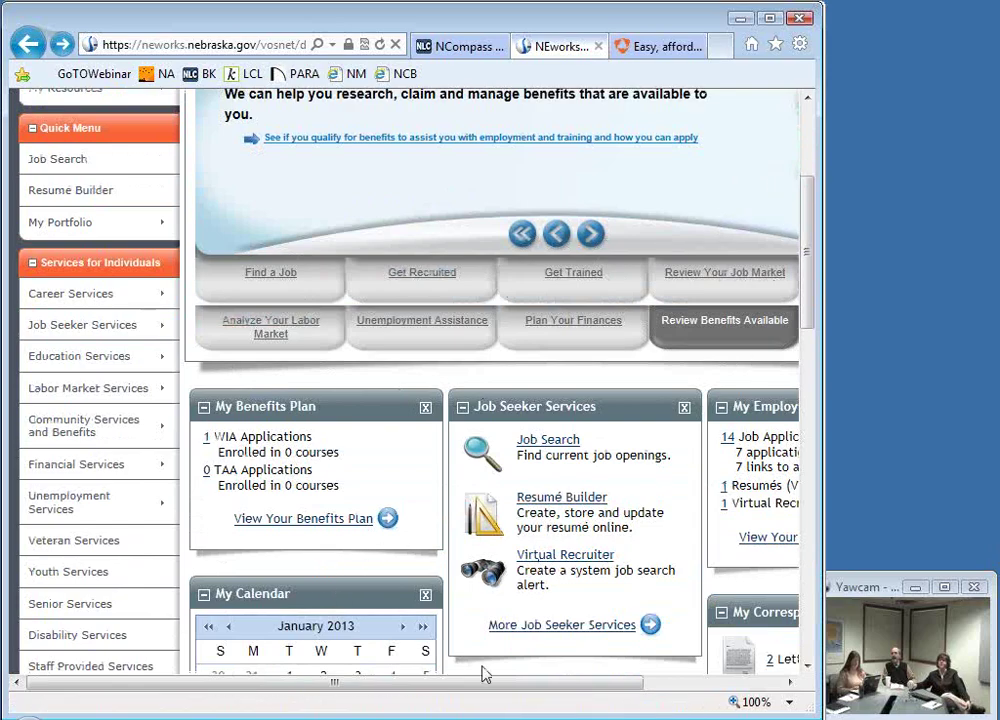
{"action": "scroll", "coordinate": [395, 470], "scroll_direction": "up", "scroll_amount": 4}
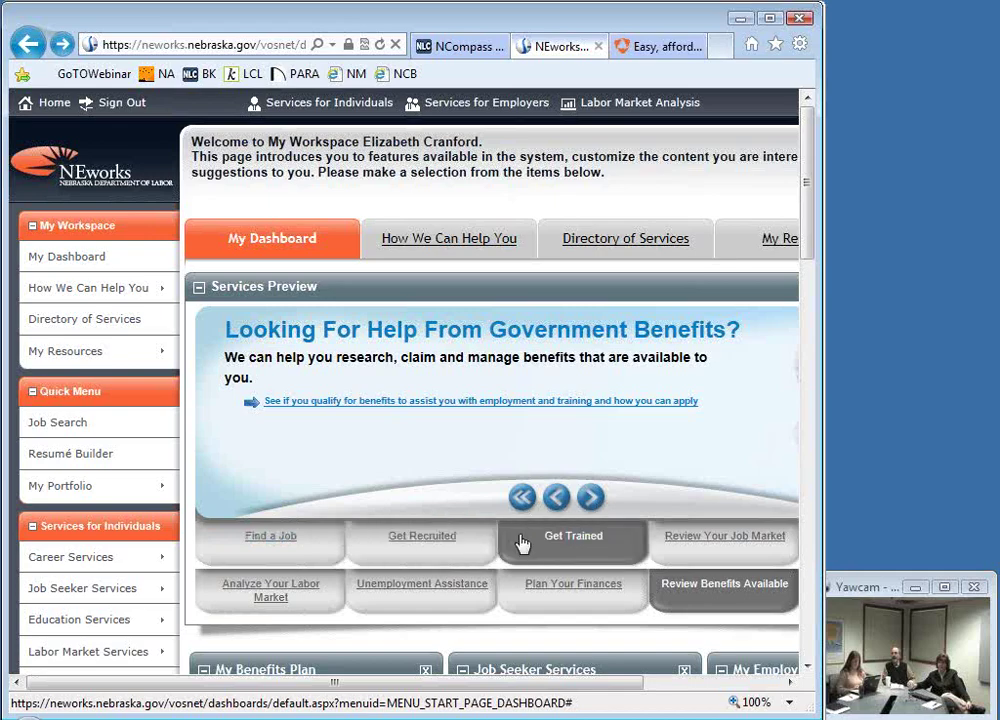
Step: Visit How We Can Help You, the services directory and My Resources, then return to My Dashboard
{"action": "left_click", "coordinate": [440, 246]}
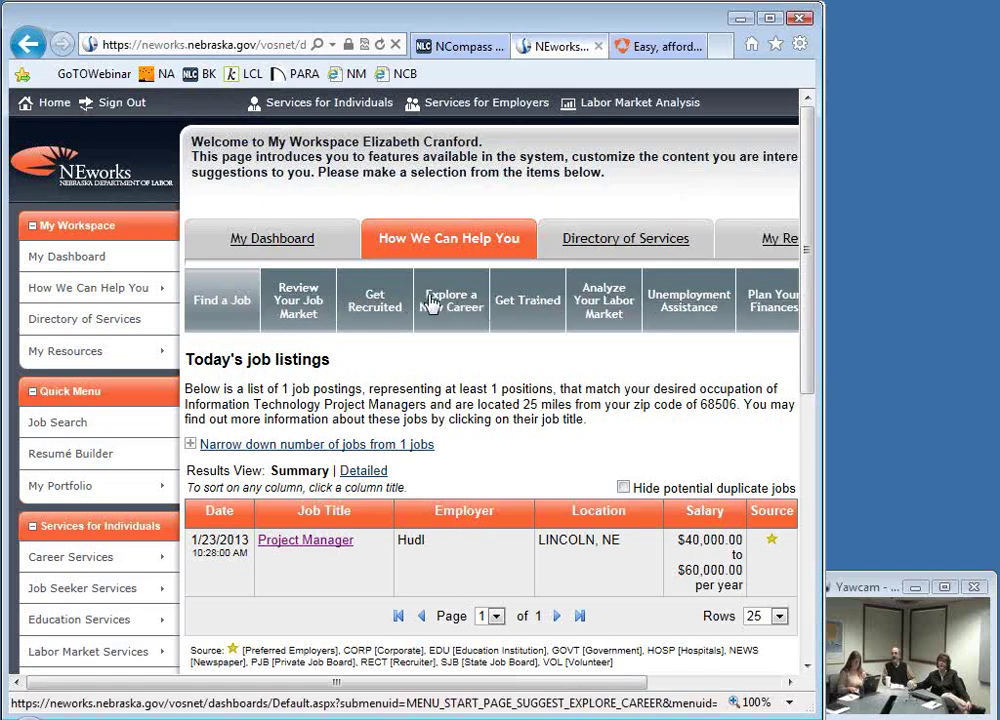
{"action": "left_click", "coordinate": [643, 241]}
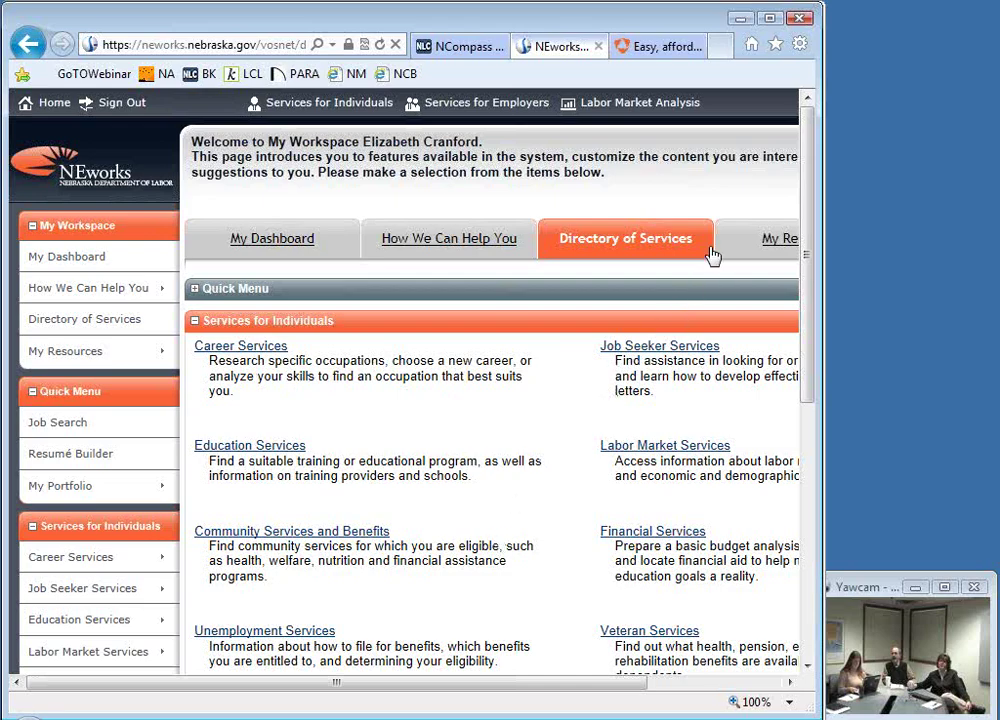
{"action": "left_click", "coordinate": [770, 248]}
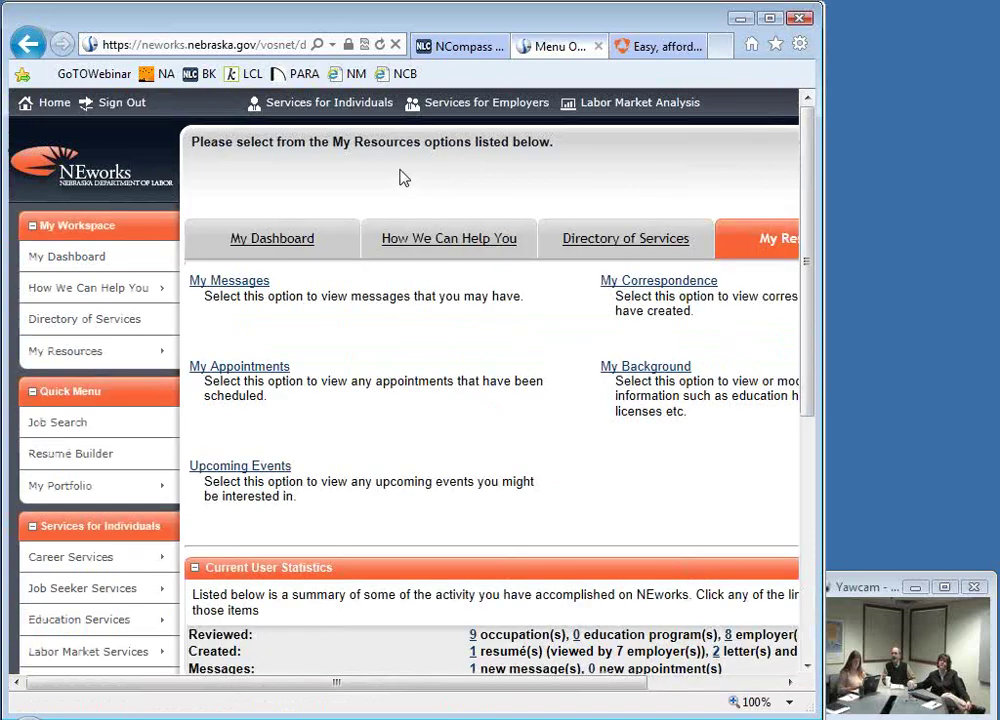
{"action": "left_click", "coordinate": [58, 258]}
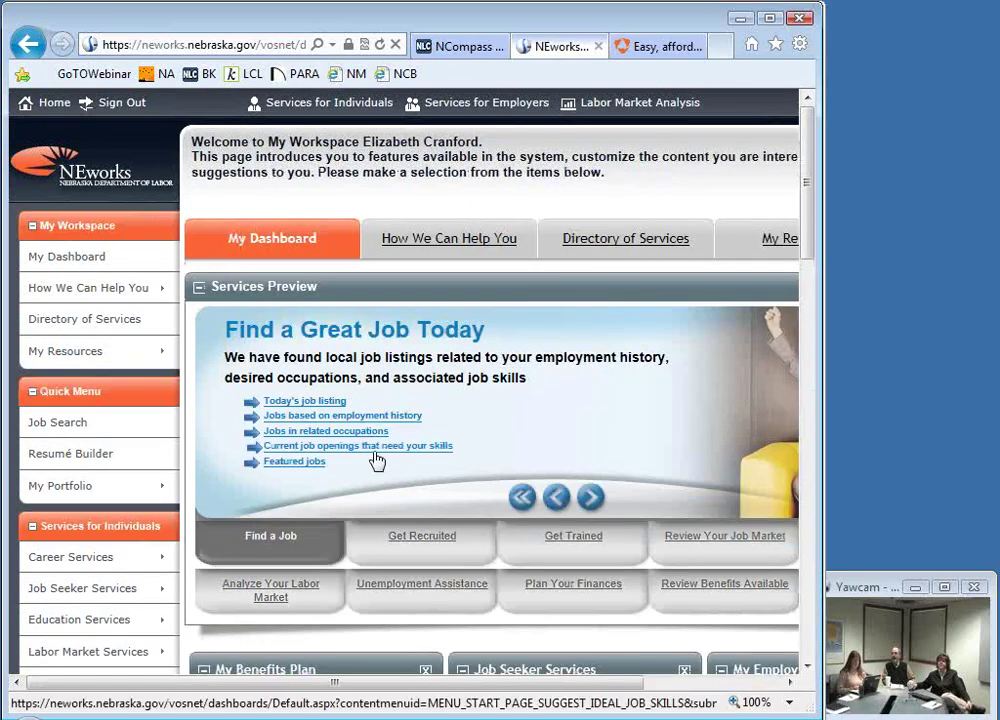
{"action": "scroll", "coordinate": [379, 460], "scroll_direction": "down", "scroll_amount": 5}
{"action": "scroll", "coordinate": [367, 449], "scroll_direction": "down", "scroll_amount": 3}
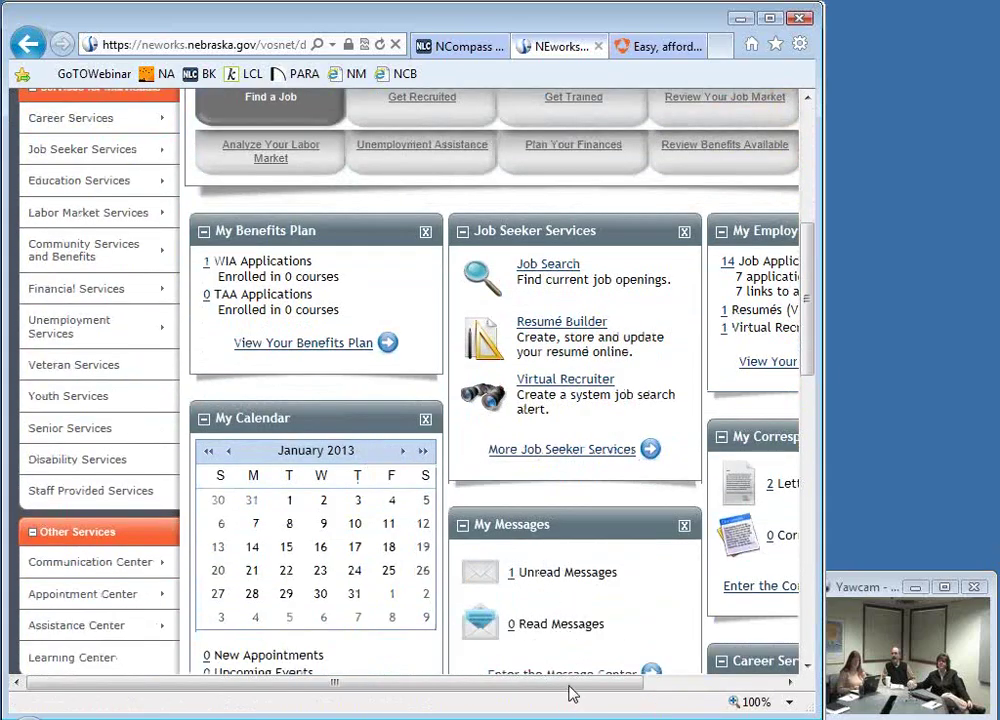
{"action": "left_click_drag", "start_coordinate": [572, 693], "coordinate": [712, 693]}
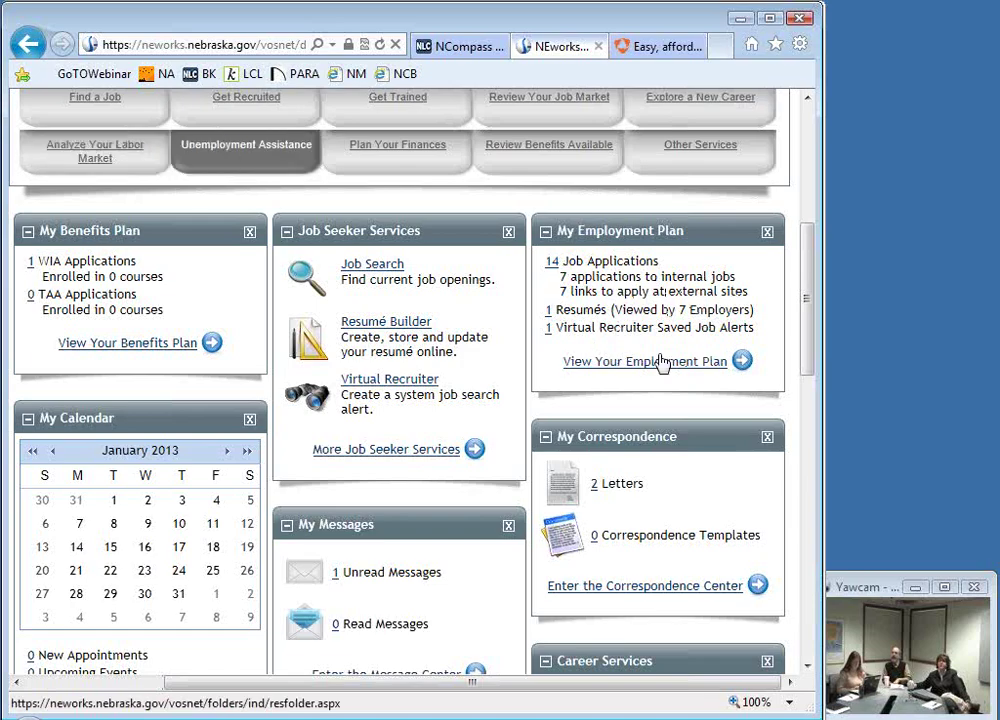
{"action": "scroll", "coordinate": [603, 341], "scroll_direction": "down", "scroll_amount": 2}
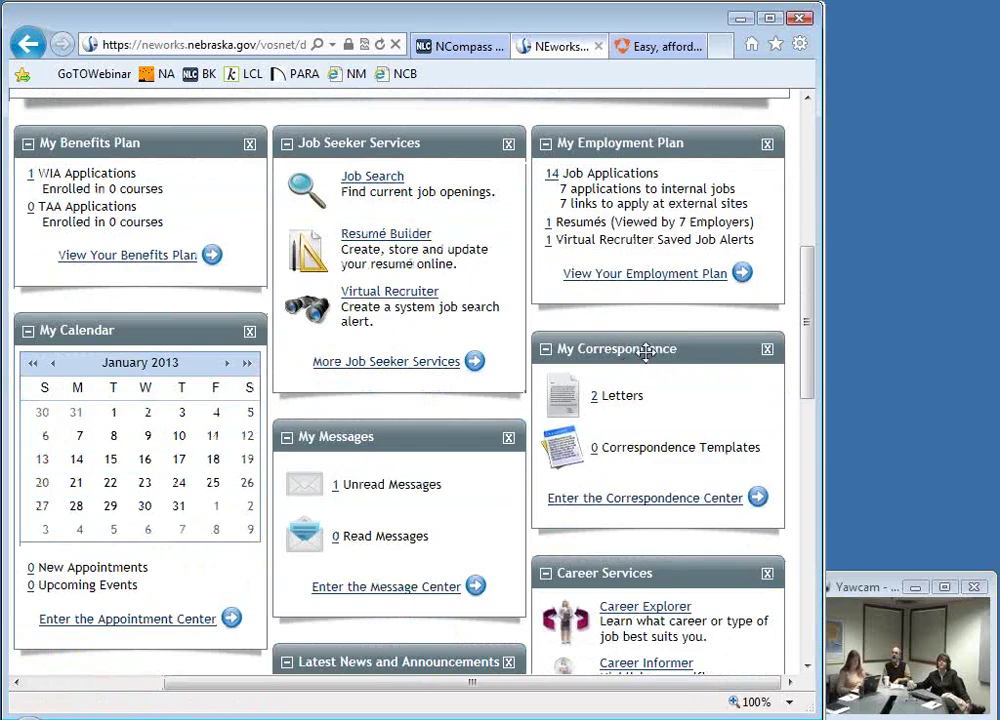
Step: Move My Correspondence up, My Messages into the right column, and My Calendar atop the left column
{"action": "left_click_drag", "start_coordinate": [645, 356], "coordinate": [646, 143]}
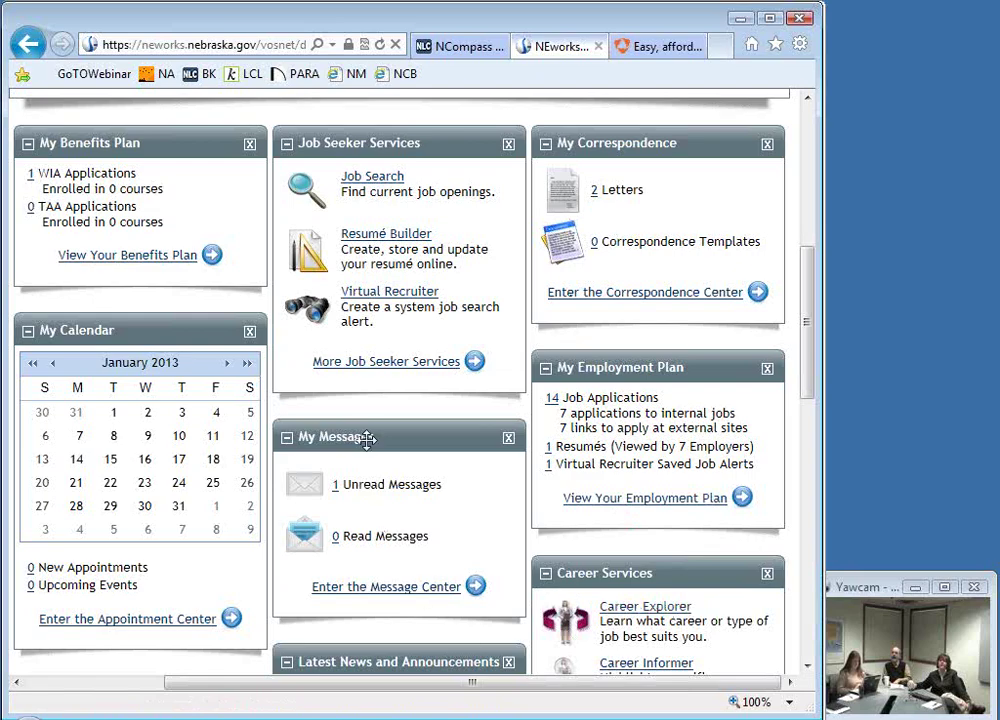
{"action": "left_click_drag", "start_coordinate": [367, 442], "coordinate": [603, 314]}
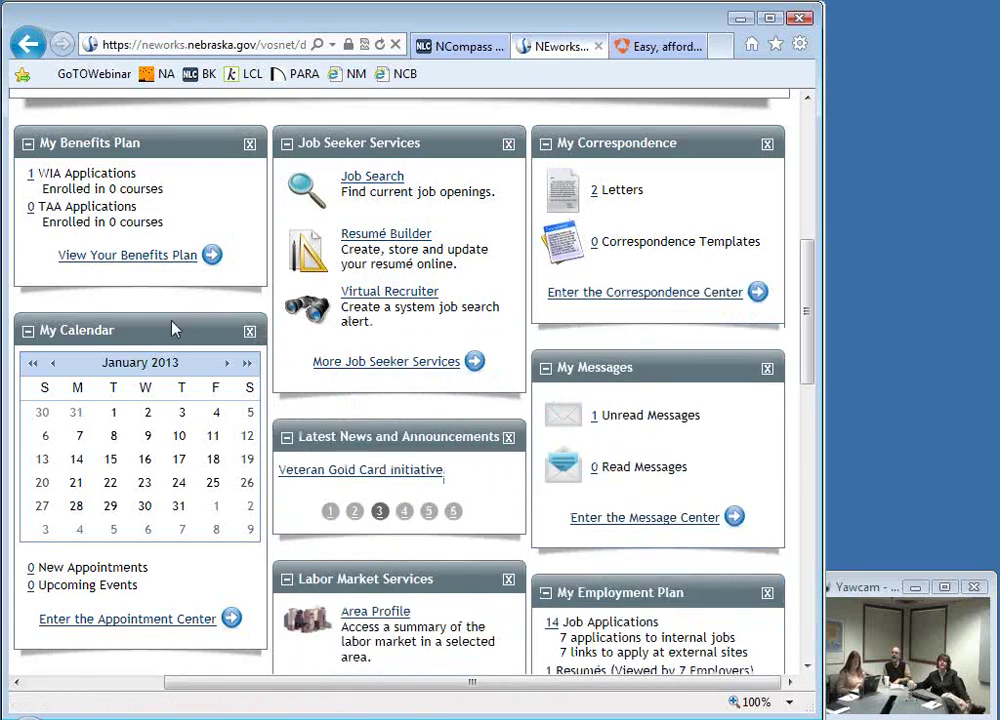
{"action": "left_click_drag", "start_coordinate": [136, 328], "coordinate": [123, 160]}
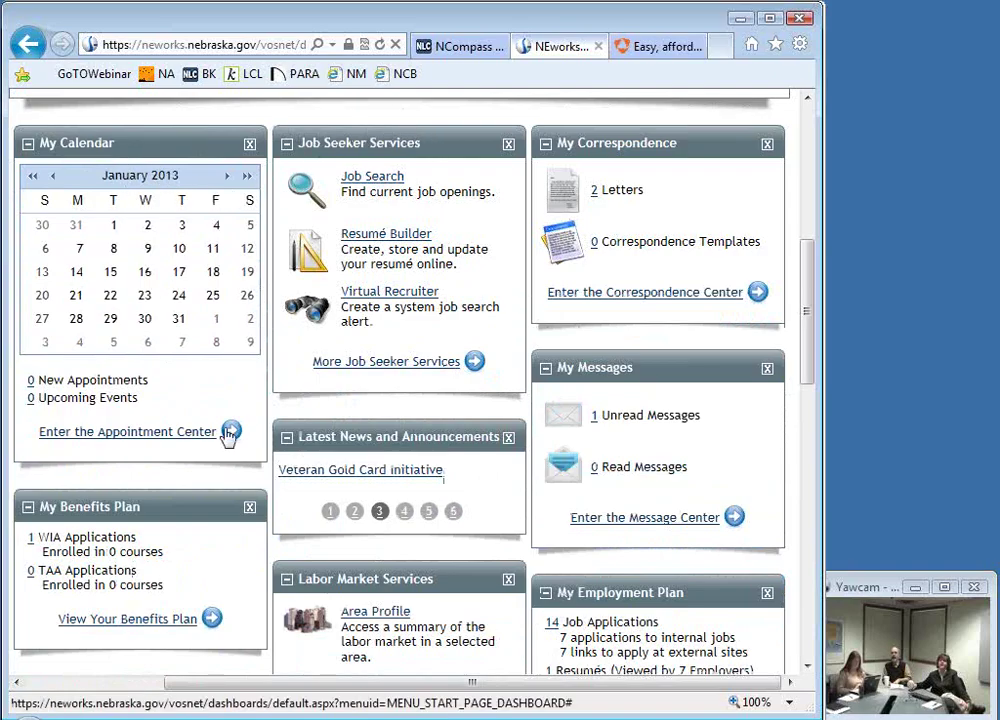
Step: Place Labor Market Services atop the middle column and reposition Career Services in the right column
{"action": "scroll", "coordinate": [218, 506], "scroll_direction": "down", "scroll_amount": 3}
{"action": "scroll", "coordinate": [222, 509], "scroll_direction": "down", "scroll_amount": 3}
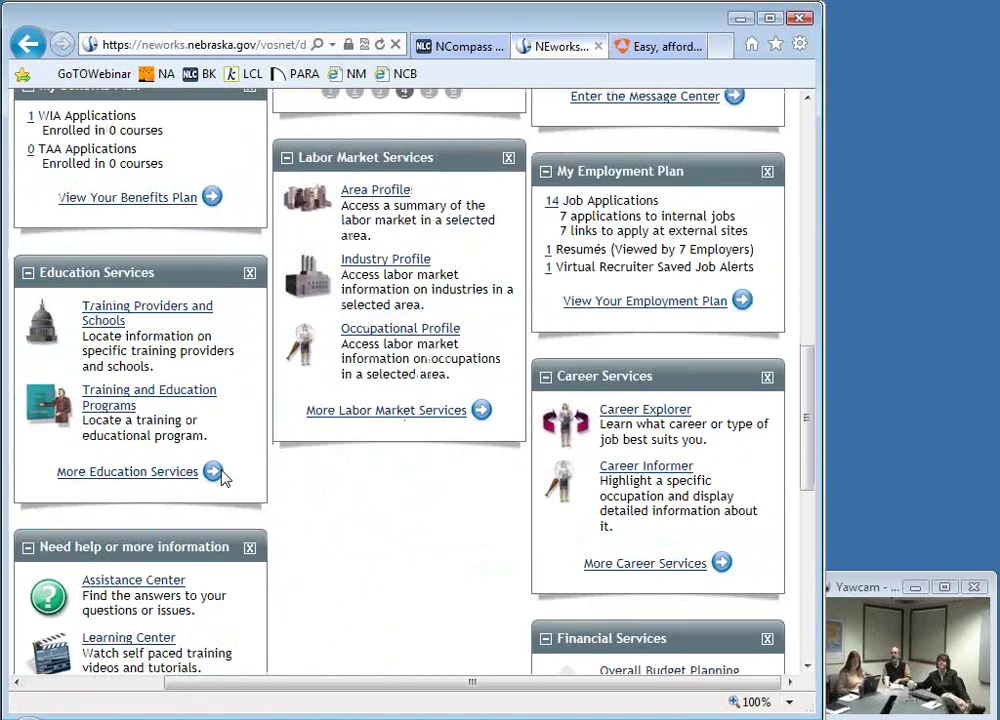
{"action": "scroll", "coordinate": [223, 476], "scroll_direction": "up", "scroll_amount": 3}
{"action": "scroll", "coordinate": [222, 478], "scroll_direction": "down", "scroll_amount": 6}
{"action": "scroll", "coordinate": [222, 478], "scroll_direction": "up", "scroll_amount": 3}
{"action": "scroll", "coordinate": [222, 478], "scroll_direction": "up", "scroll_amount": 1}
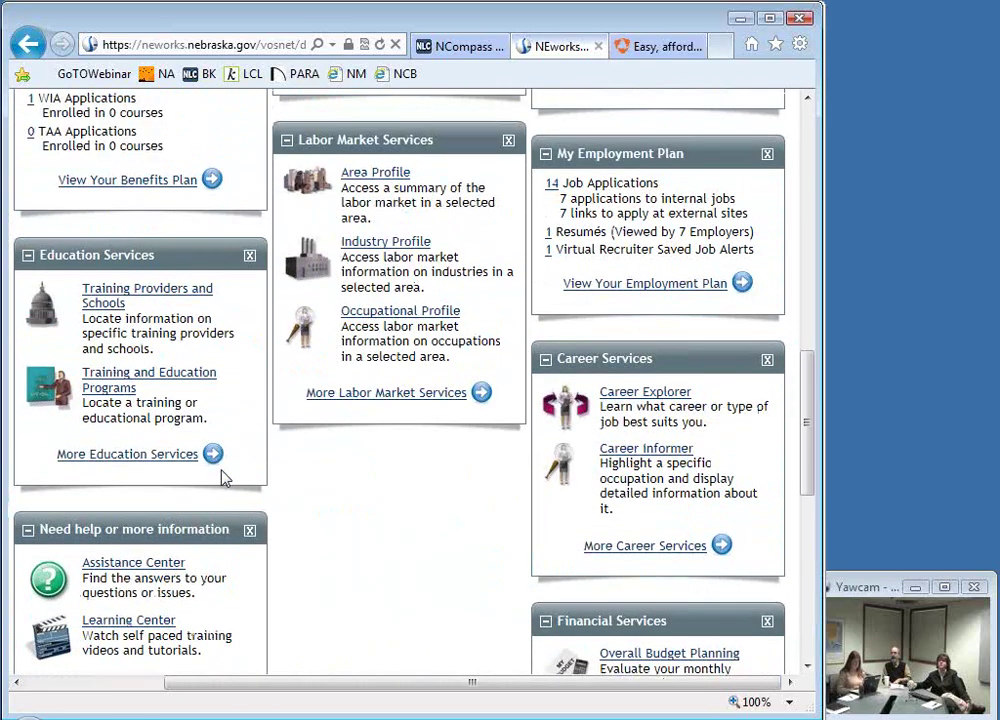
{"action": "scroll", "coordinate": [222, 472], "scroll_direction": "up", "scroll_amount": 1}
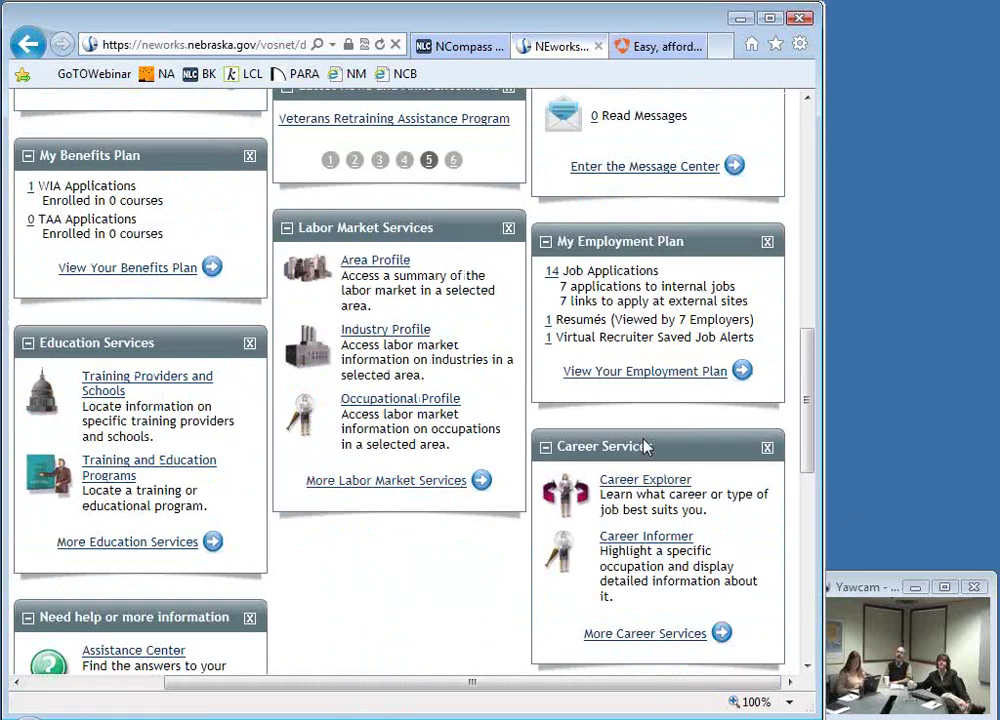
{"action": "scroll", "coordinate": [676, 449], "scroll_direction": "up", "scroll_amount": 4}
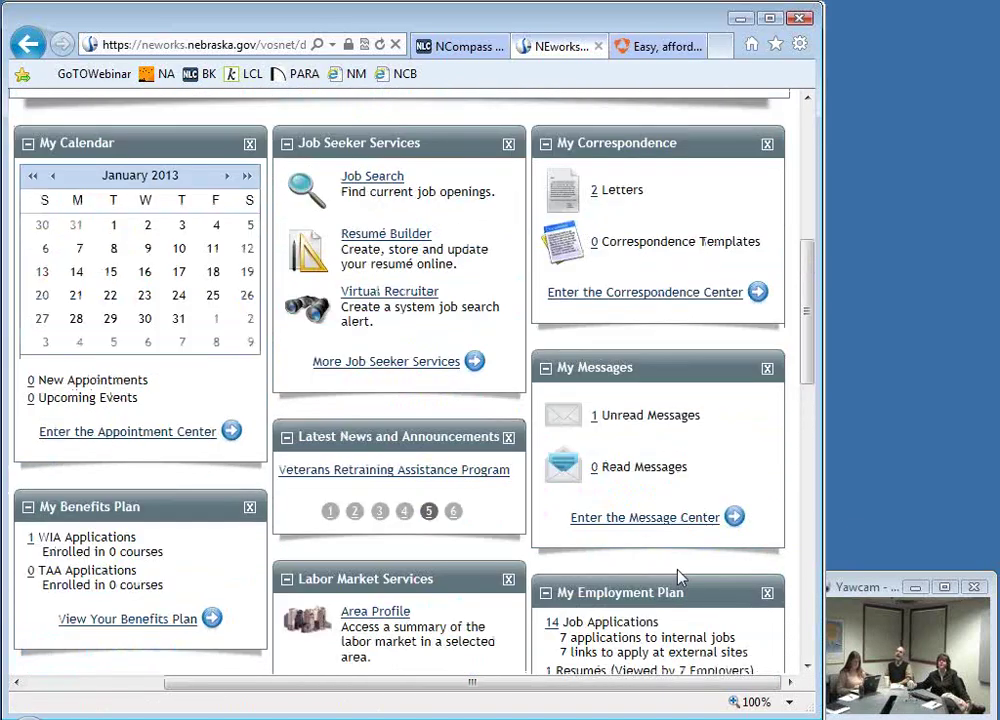
{"action": "scroll", "coordinate": [680, 575], "scroll_direction": "down", "scroll_amount": 3}
{"action": "scroll", "coordinate": [680, 573], "scroll_direction": "up", "scroll_amount": 3}
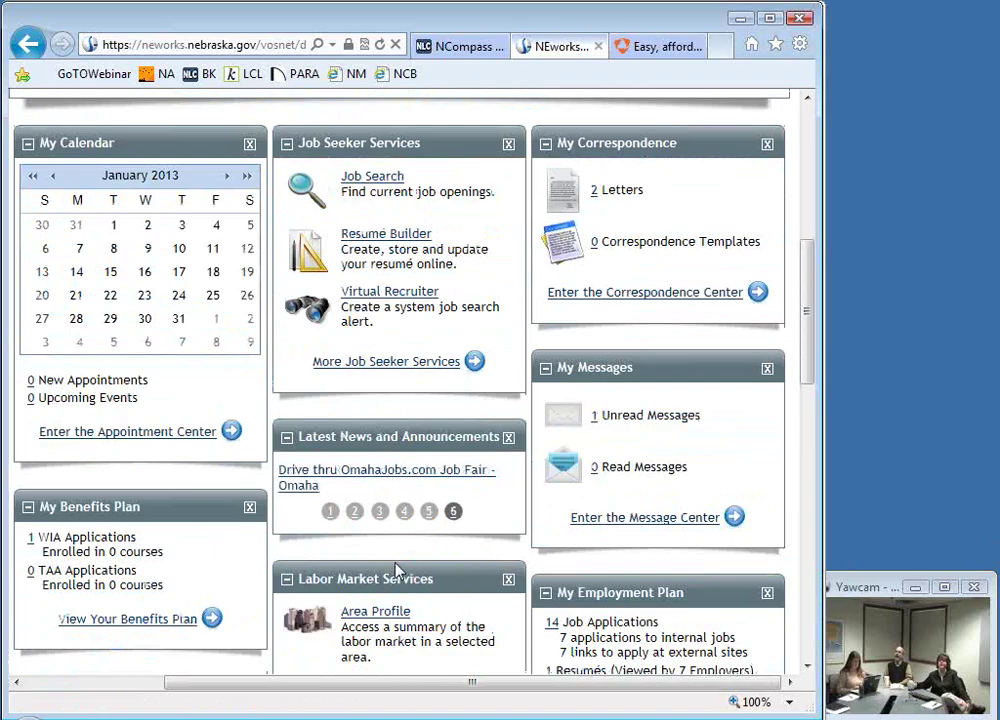
{"action": "left_click_drag", "start_coordinate": [397, 570], "coordinate": [392, 134]}
{"action": "scroll", "coordinate": [503, 405], "scroll_direction": "down", "scroll_amount": 5}
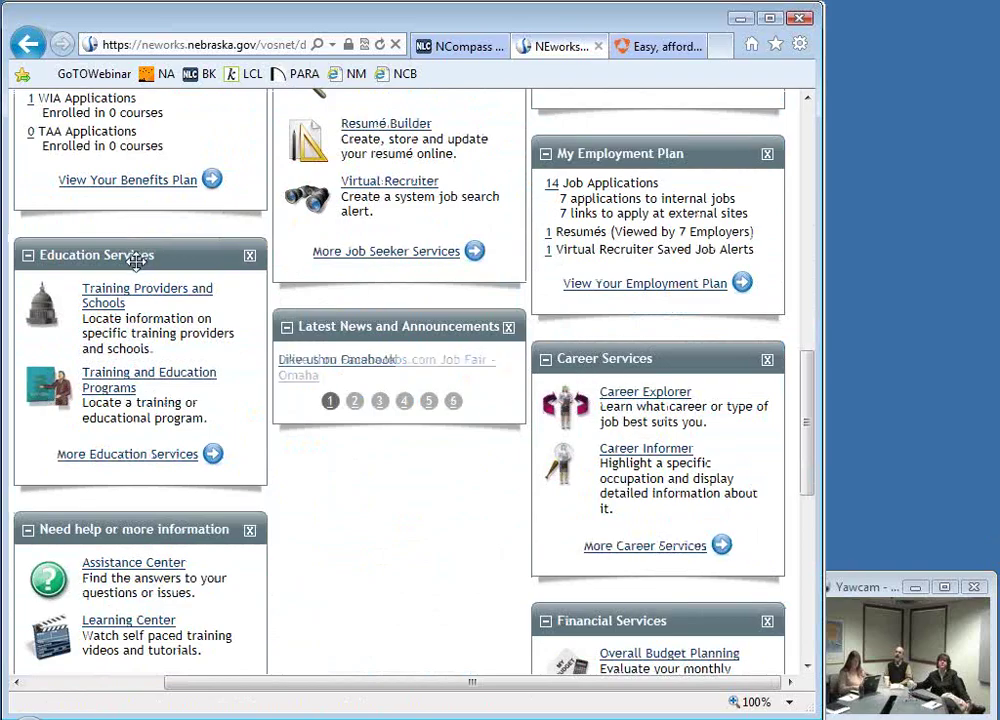
{"action": "left_click_drag", "start_coordinate": [645, 359], "coordinate": [647, 381]}
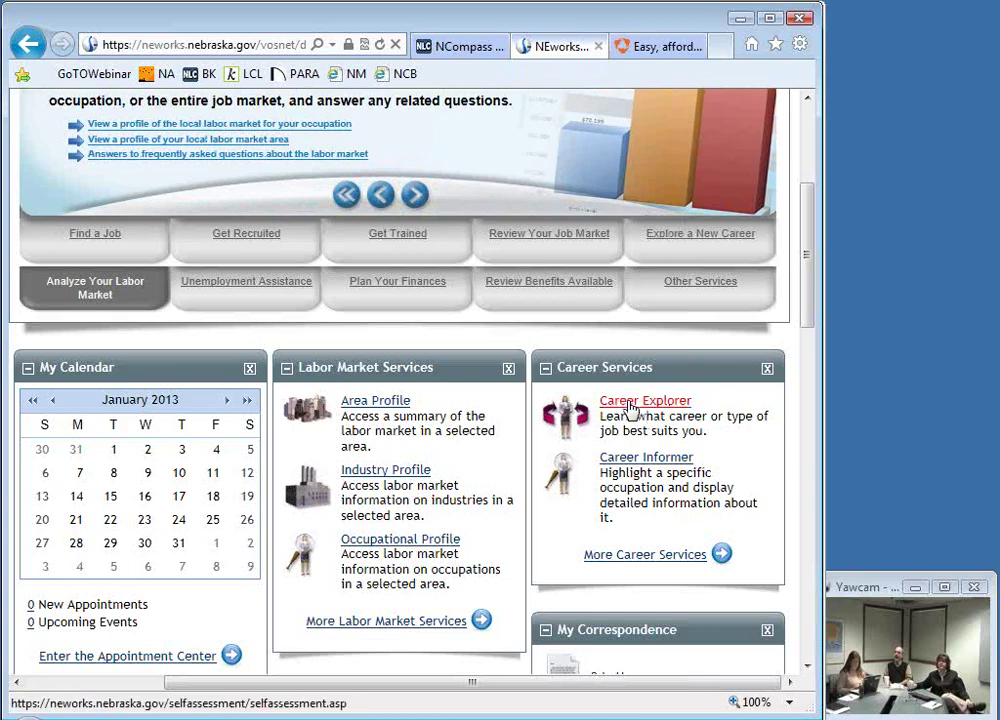
Step: In Career Explorer, choose Match Your Skills by job skills and continue with the saved skill set
{"action": "left_click", "coordinate": [631, 404]}
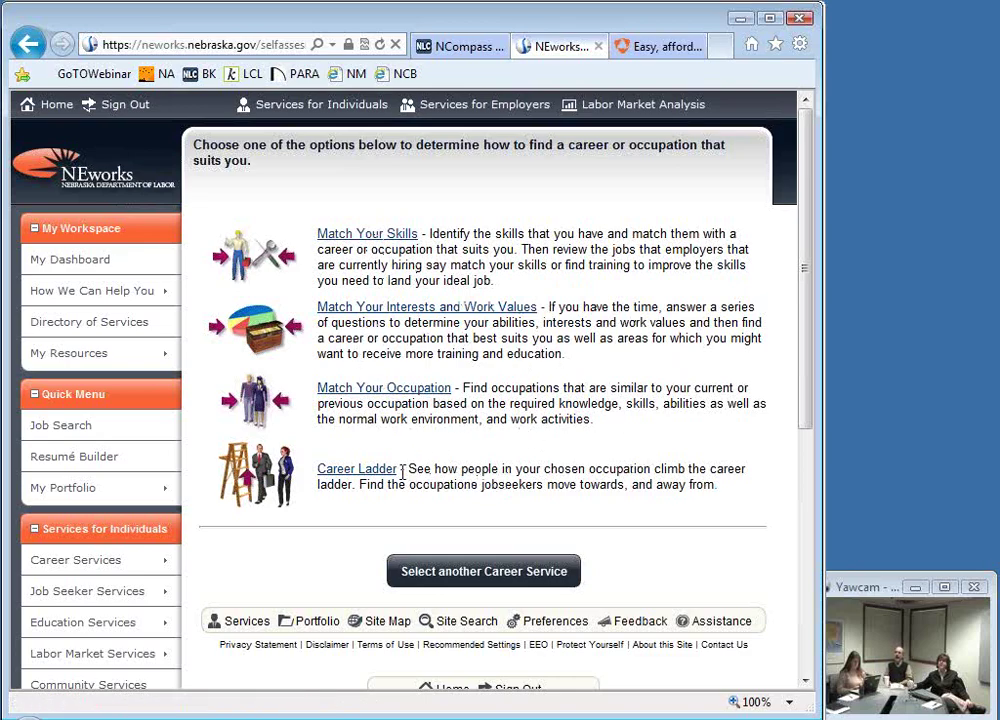
{"action": "left_click", "coordinate": [342, 236]}
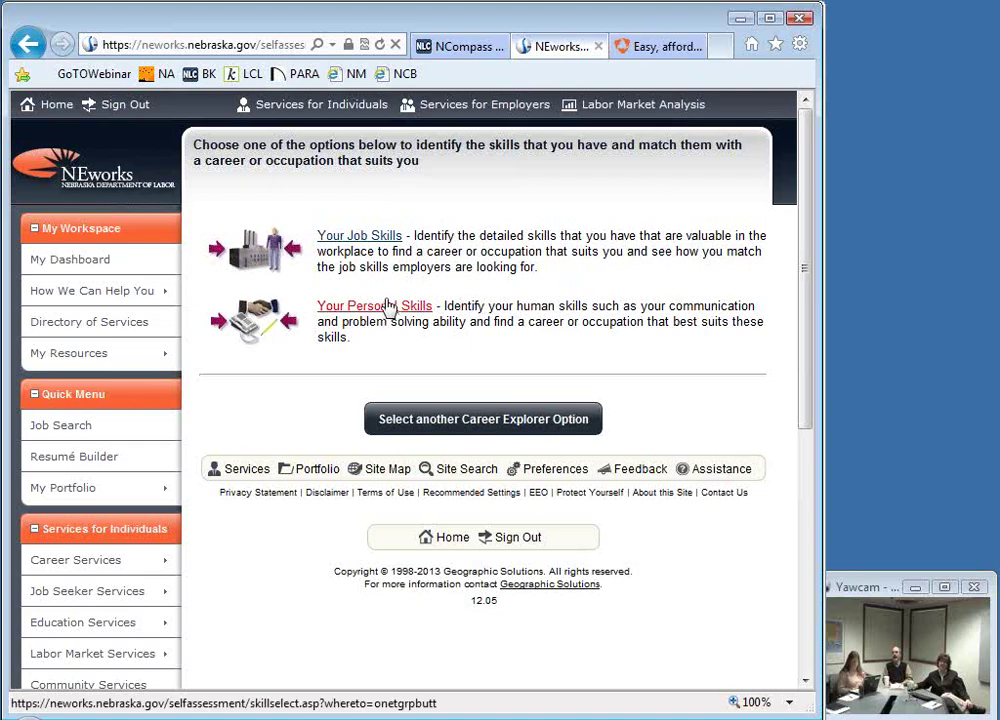
{"action": "left_click", "coordinate": [381, 240]}
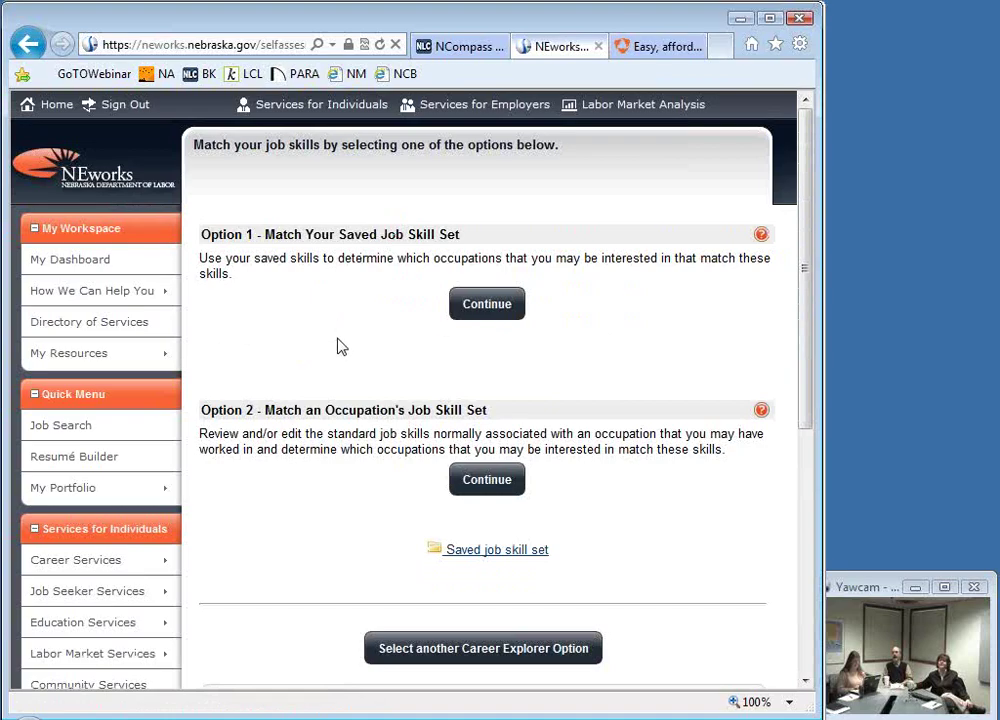
{"action": "scroll", "coordinate": [339, 339], "scroll_direction": "down", "scroll_amount": 3}
{"action": "scroll", "coordinate": [405, 388], "scroll_direction": "up", "scroll_amount": 3}
{"action": "left_click", "coordinate": [495, 305]}
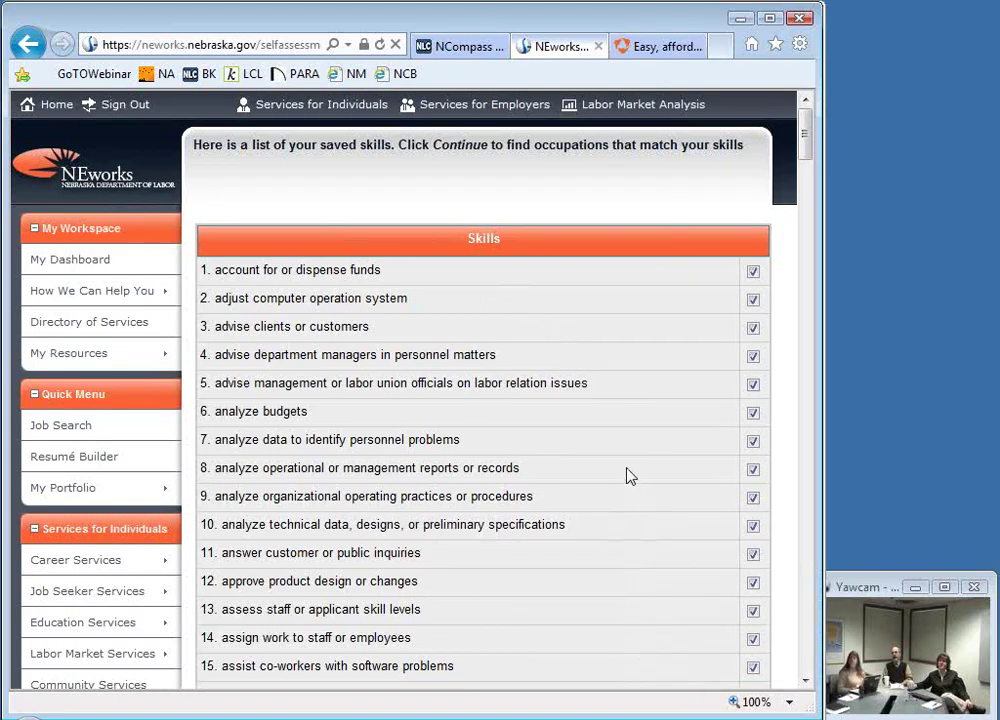
{"action": "scroll", "coordinate": [628, 475], "scroll_direction": "down", "scroll_amount": 7}
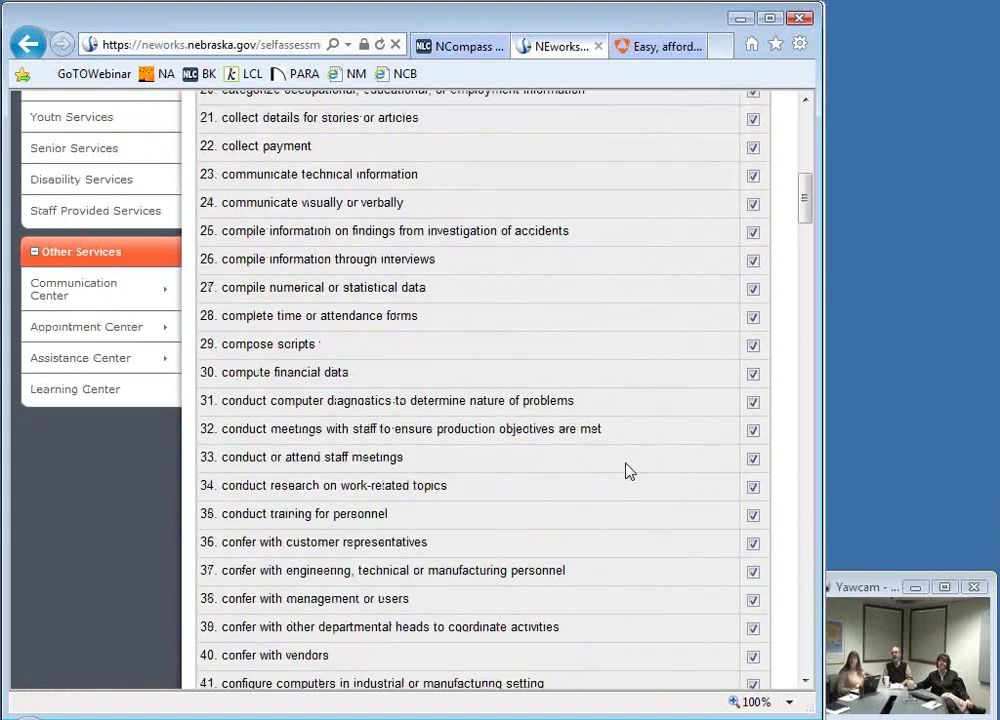
{"action": "scroll", "coordinate": [628, 470], "scroll_direction": "down", "scroll_amount": 2}
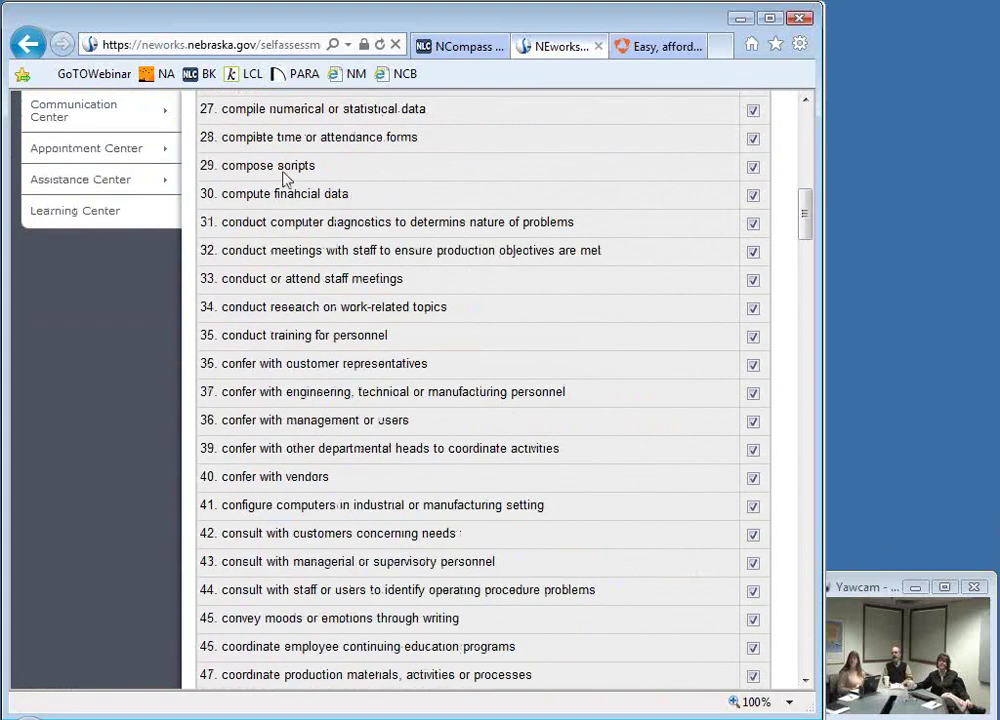
Step: Go back four pages to the My Workspace dashboard and return to the top of the page
{"action": "left_click", "coordinate": [30, 45]}
{"action": "left_click", "coordinate": [30, 45]}
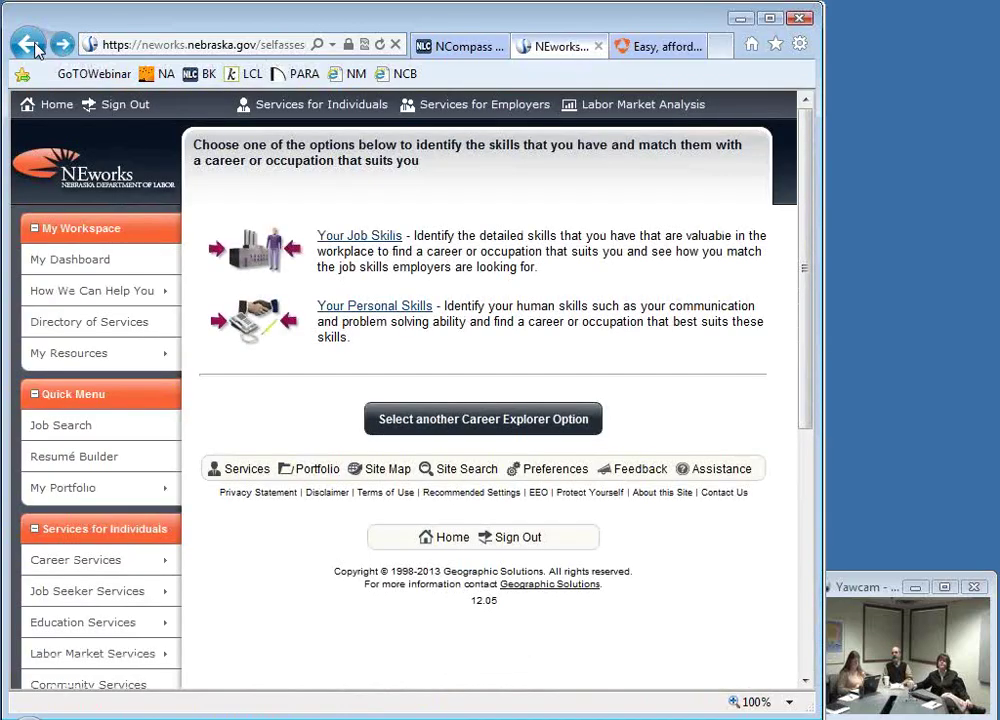
{"action": "left_click", "coordinate": [28, 45]}
{"action": "left_click", "coordinate": [22, 50]}
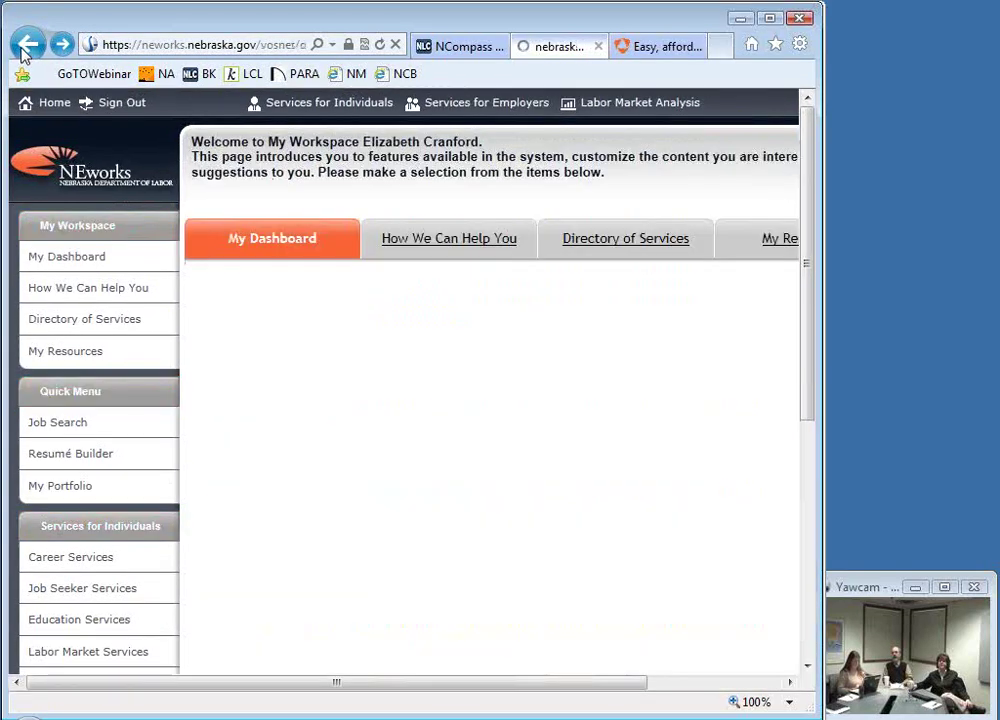
{"action": "scroll", "coordinate": [228, 425], "scroll_direction": "down", "scroll_amount": 4}
{"action": "scroll", "coordinate": [228, 425], "scroll_direction": "down", "scroll_amount": 6}
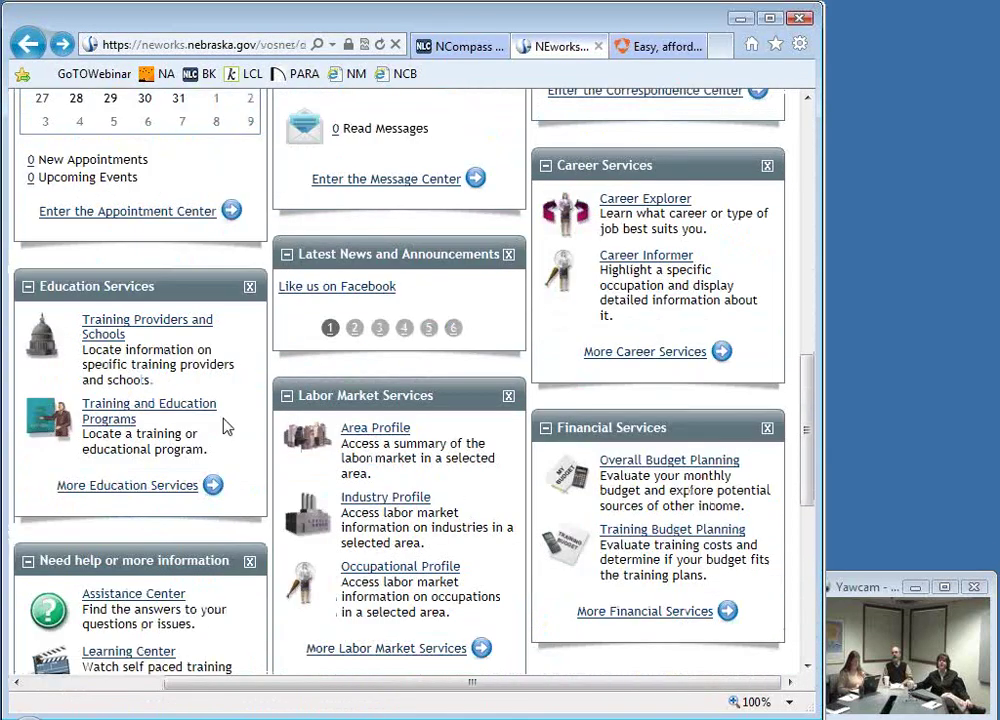
{"action": "scroll", "coordinate": [224, 424], "scroll_direction": "up", "scroll_amount": 13}
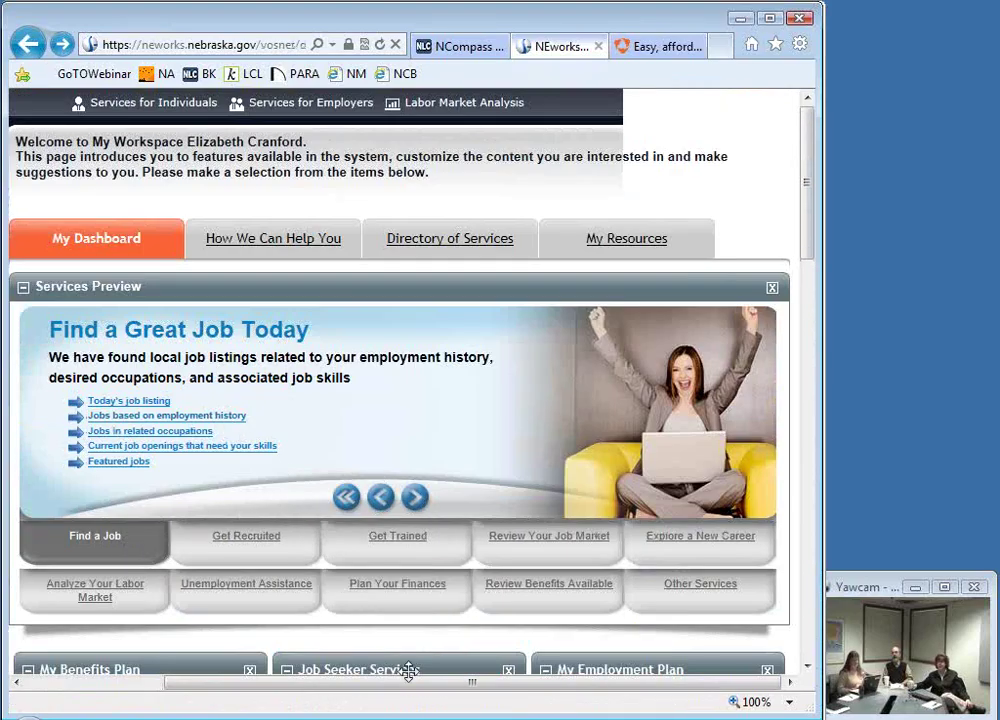
{"action": "left_click_drag", "start_coordinate": [277, 695], "coordinate": [112, 714]}
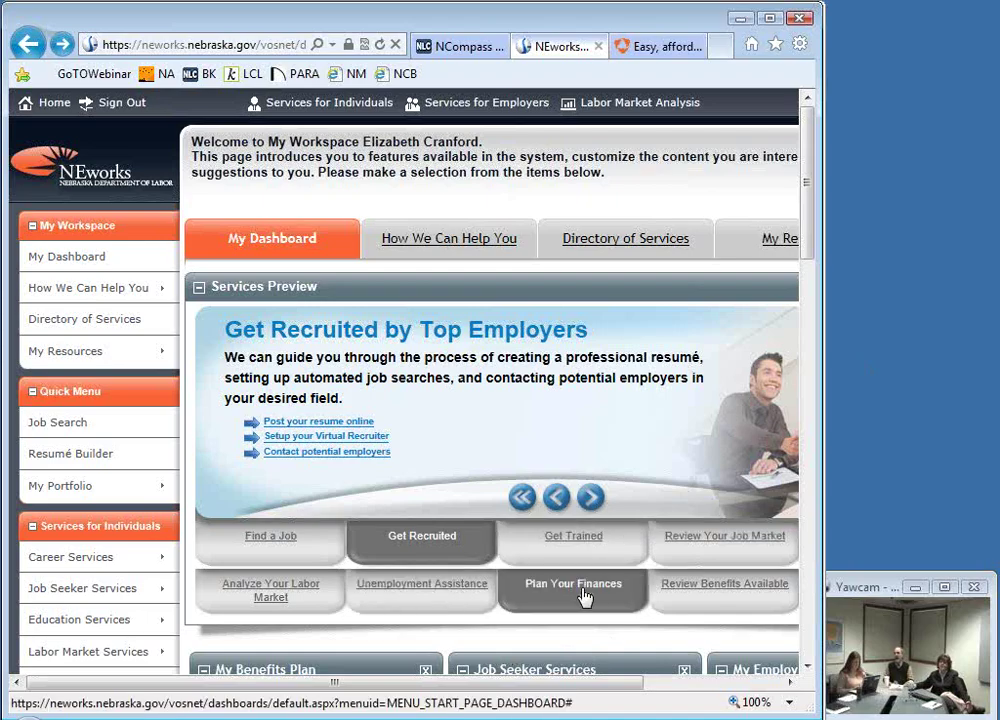
Step: Go through Review Benefits Available and Directory of Services to Community Services and Benefits
{"action": "left_click", "coordinate": [739, 606]}
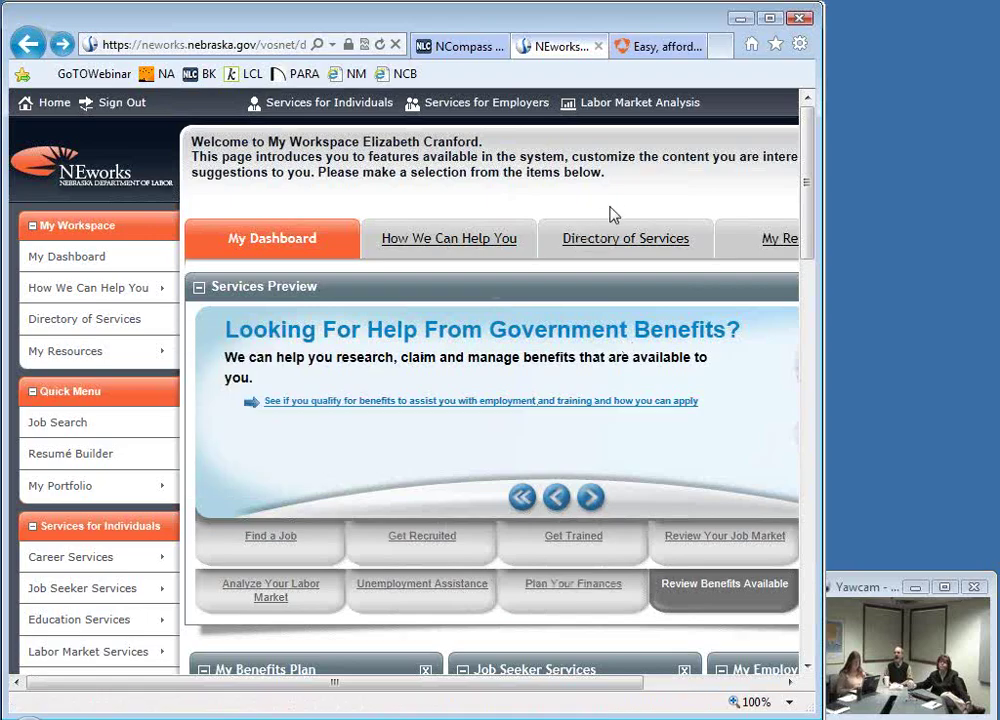
{"action": "left_click", "coordinate": [627, 246]}
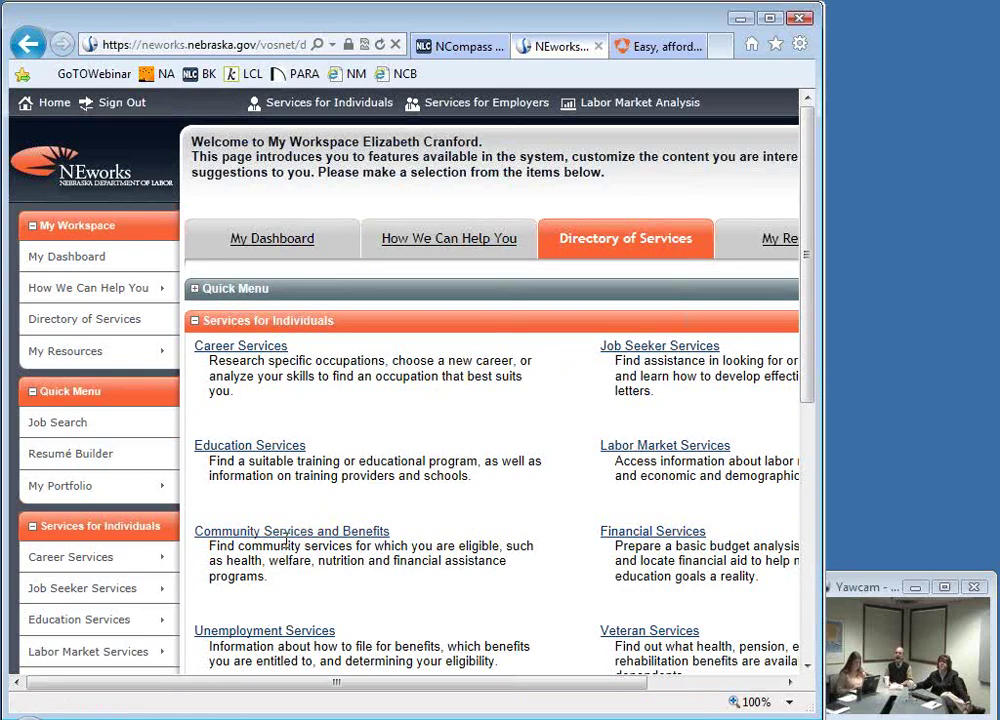
{"action": "left_click", "coordinate": [288, 535]}
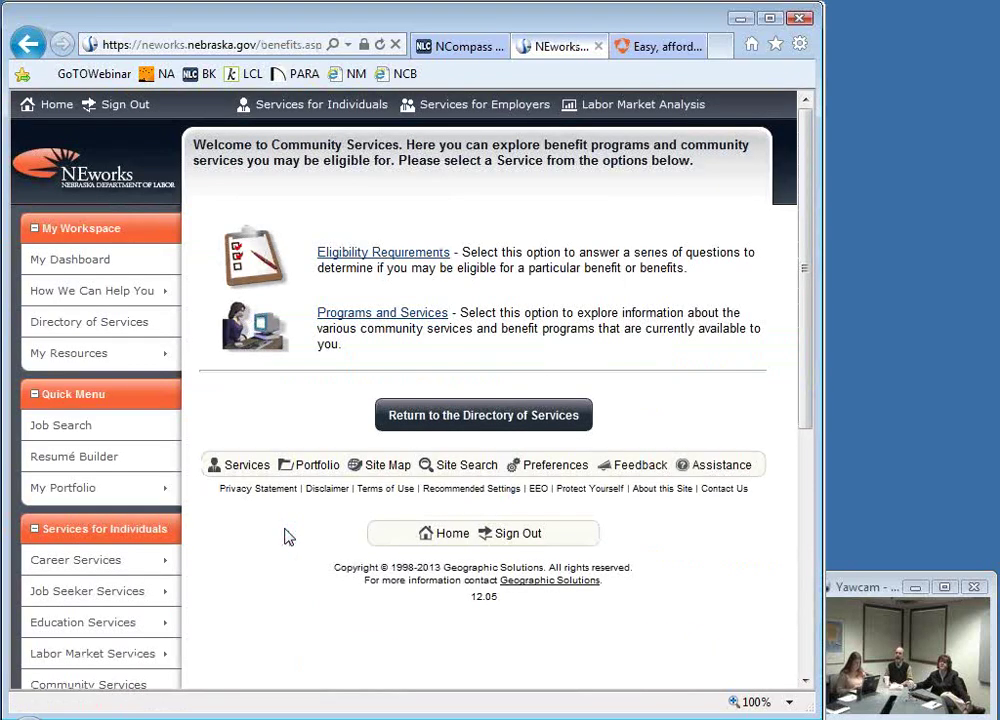
Step: Open Programs and Services and jump to the 'Families and children programs' section
{"action": "left_click", "coordinate": [382, 316]}
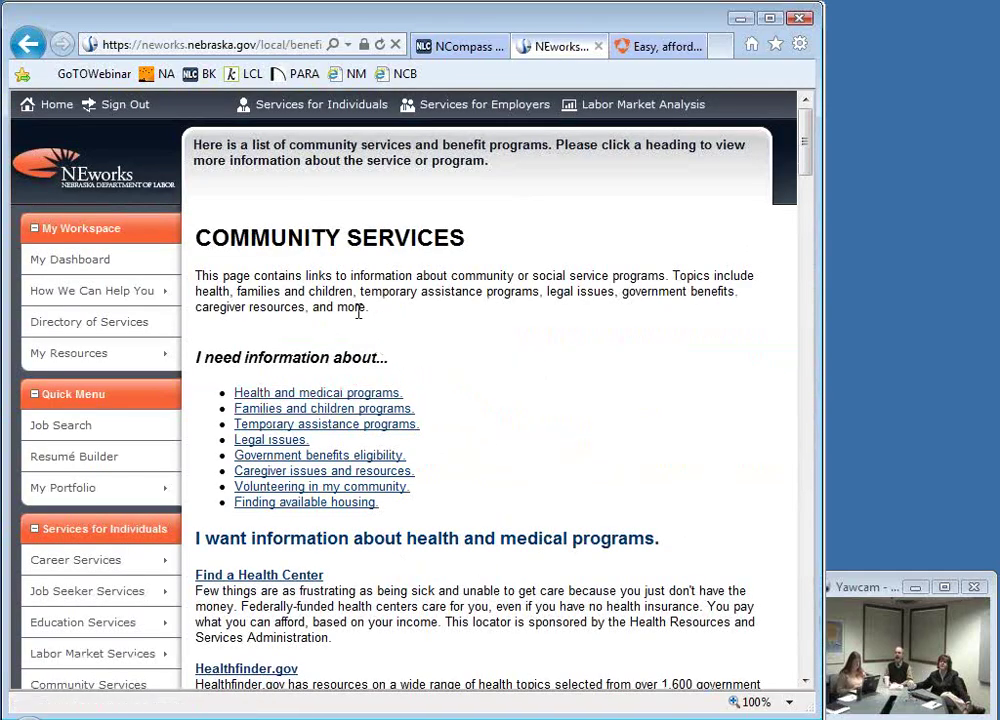
{"action": "left_click", "coordinate": [334, 412]}
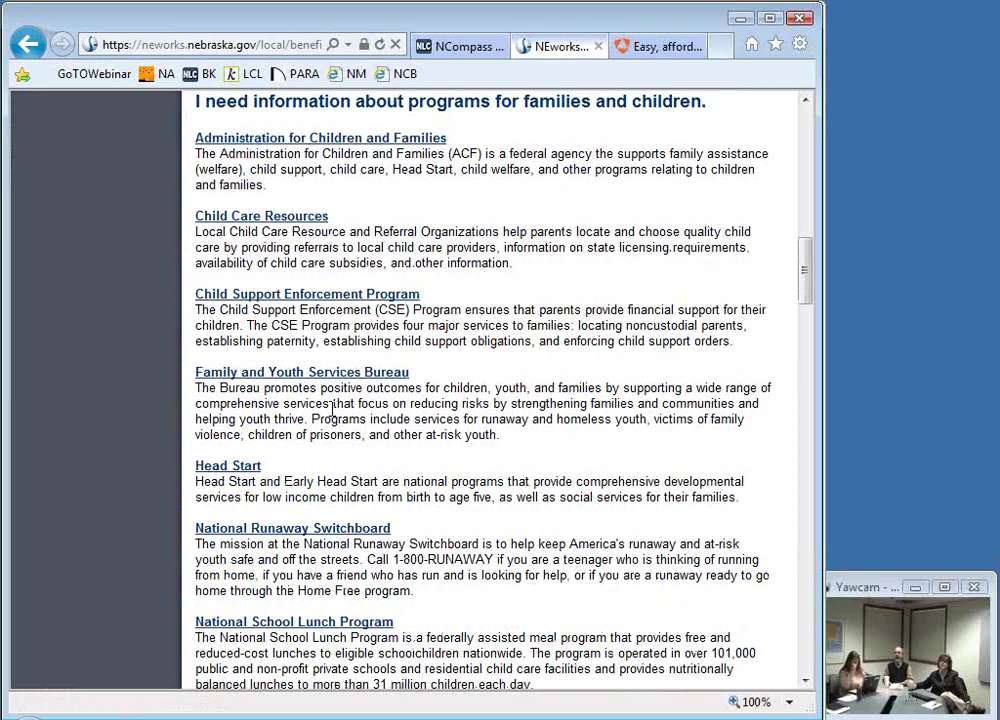
{"action": "scroll", "coordinate": [376, 245], "scroll_direction": "up", "scroll_amount": 2}
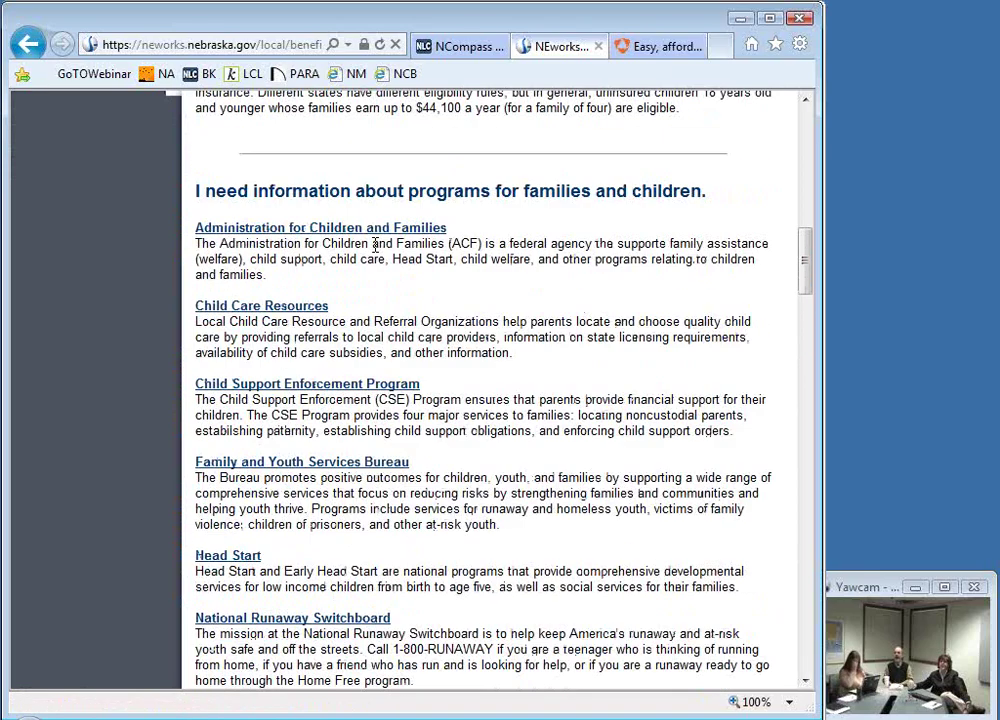
{"action": "scroll", "coordinate": [540, 201], "scroll_direction": "up", "scroll_amount": 2}
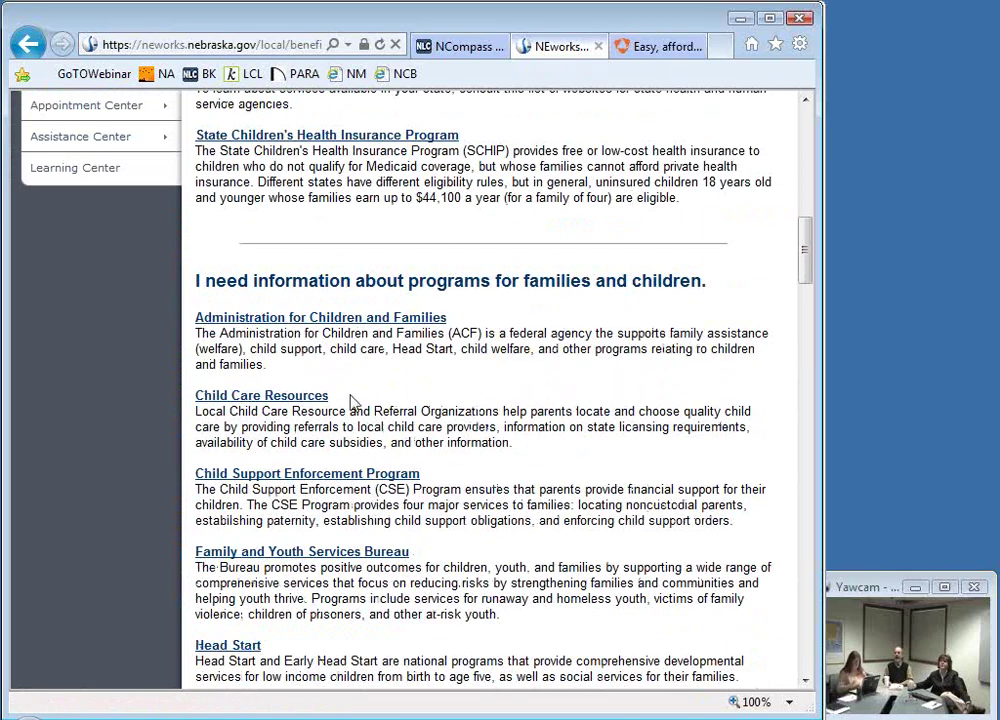
Step: Follow the Child Care Resources link to childcareaware.org's Child Care Finder
{"action": "left_click", "coordinate": [226, 404]}
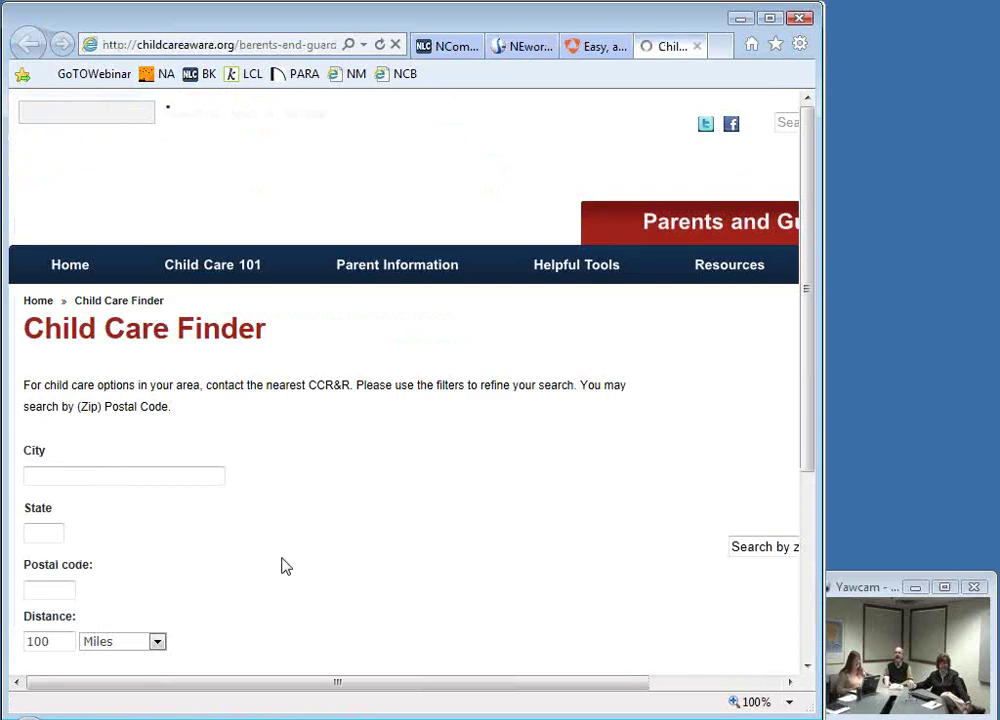
Step: Return to the NEworks tab, scroll the family programs, then go back three pages to Directory of Services
{"action": "left_click", "coordinate": [527, 47]}
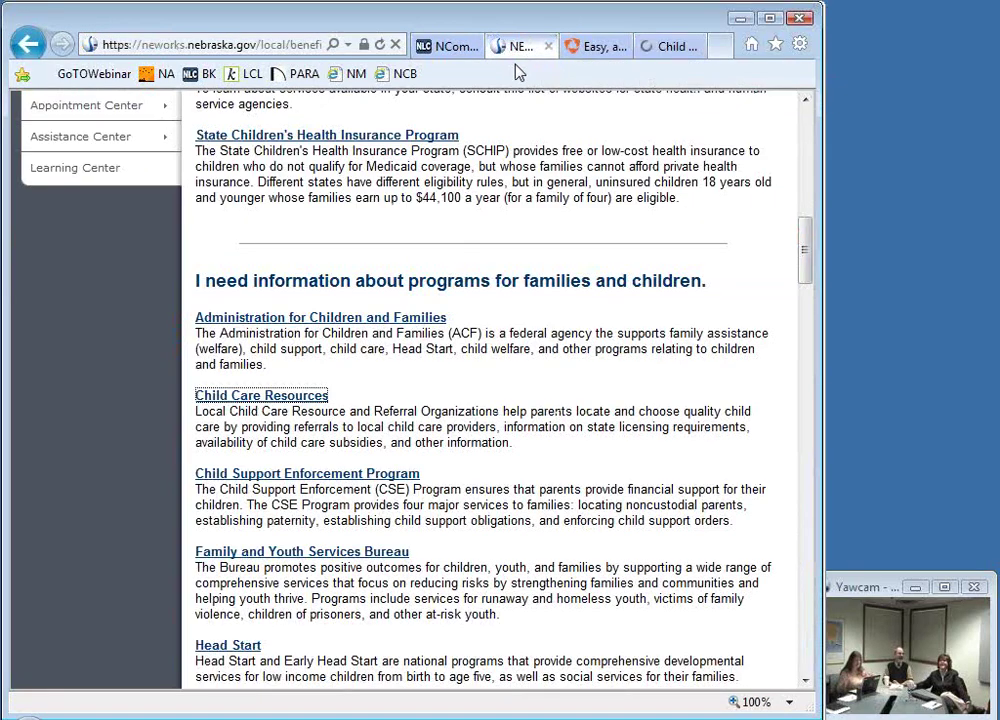
{"action": "scroll", "coordinate": [540, 630], "scroll_direction": "down", "scroll_amount": 3}
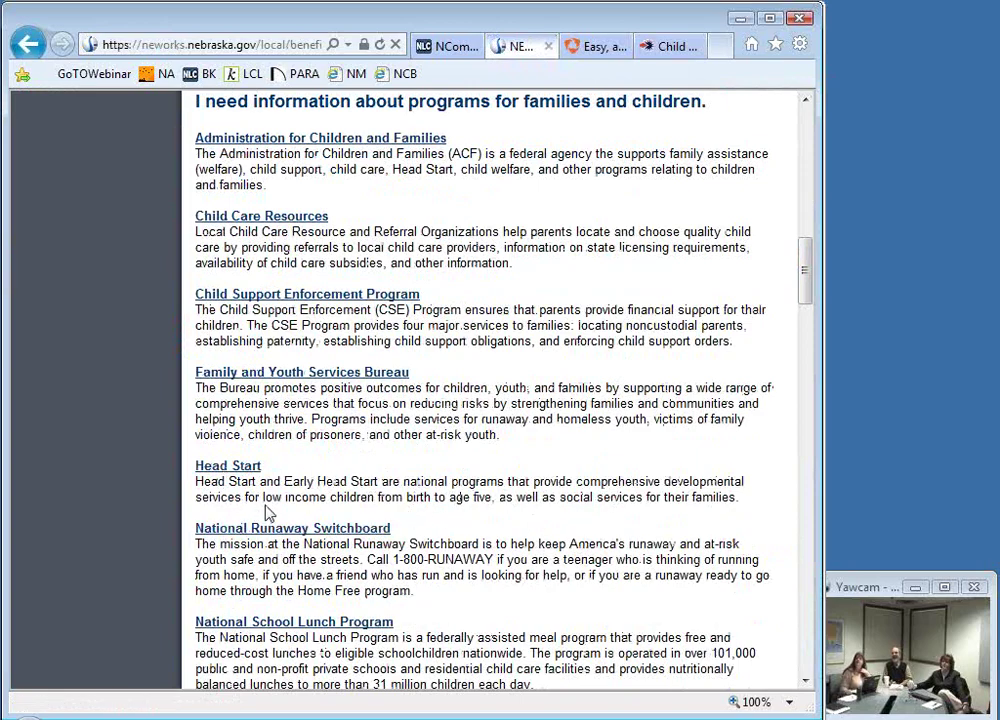
{"action": "scroll", "coordinate": [551, 520], "scroll_direction": "down", "scroll_amount": 2}
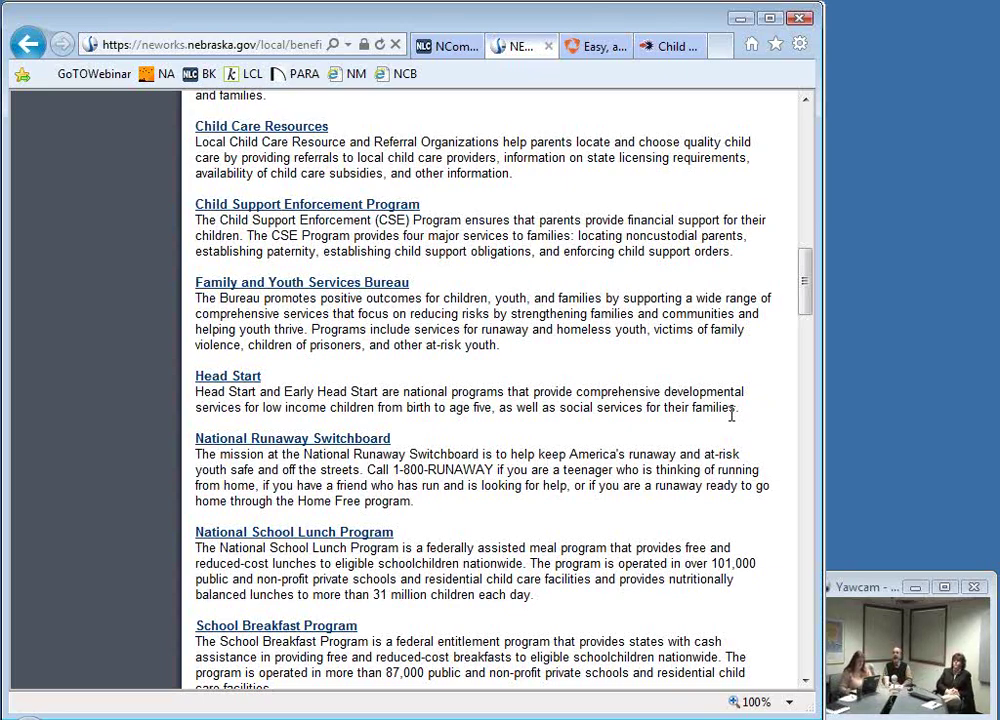
{"action": "scroll", "coordinate": [275, 90], "scroll_direction": "up", "scroll_amount": 1}
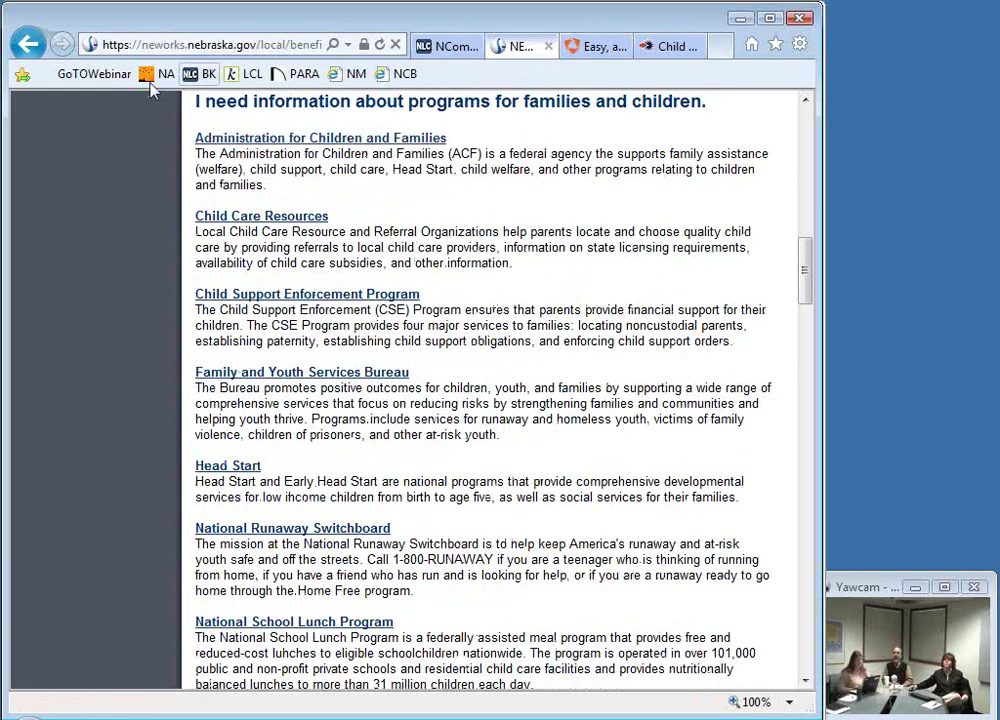
{"action": "left_click", "coordinate": [28, 45]}
{"action": "left_click", "coordinate": [34, 50]}
{"action": "left_click", "coordinate": [34, 50]}
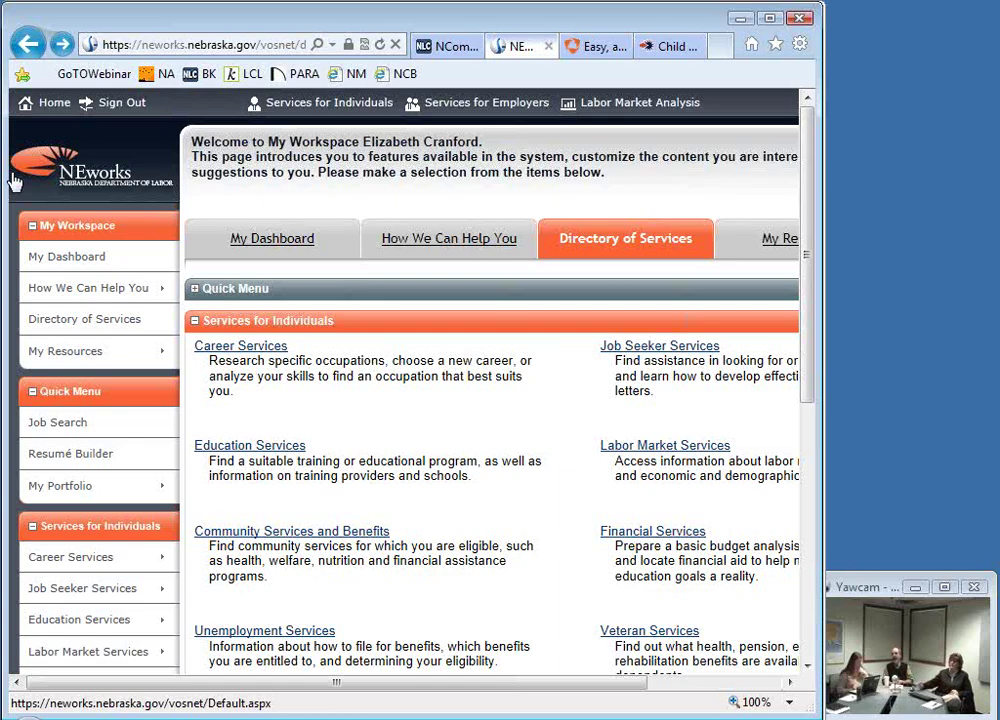
Step: Open Resumé Builder from the Quick Menu and scroll down to the resumé table
{"action": "left_click", "coordinate": [58, 467]}
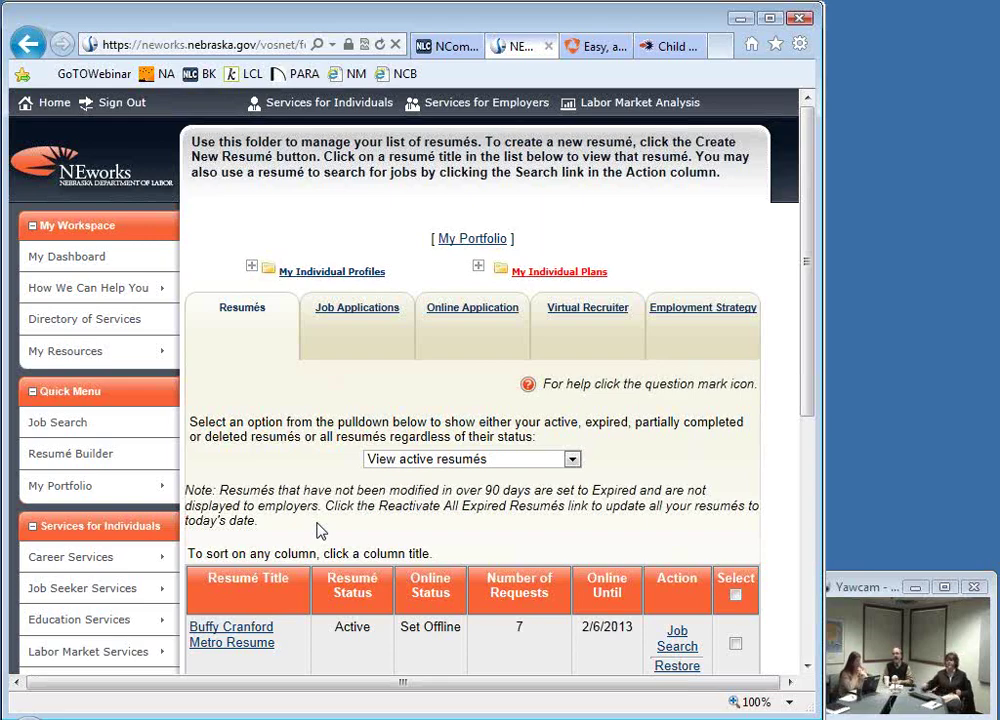
{"action": "scroll", "coordinate": [320, 430], "scroll_direction": "down", "scroll_amount": 3}
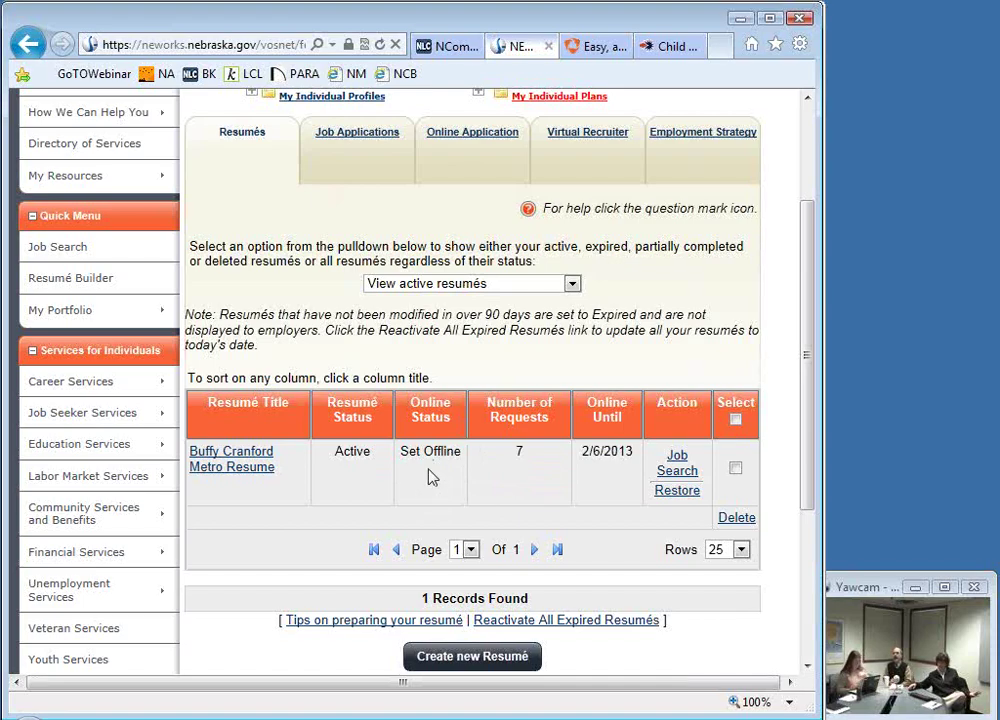
Step: Open the resumé, scroll through its details, and return to the resumés list
{"action": "left_click", "coordinate": [222, 476]}
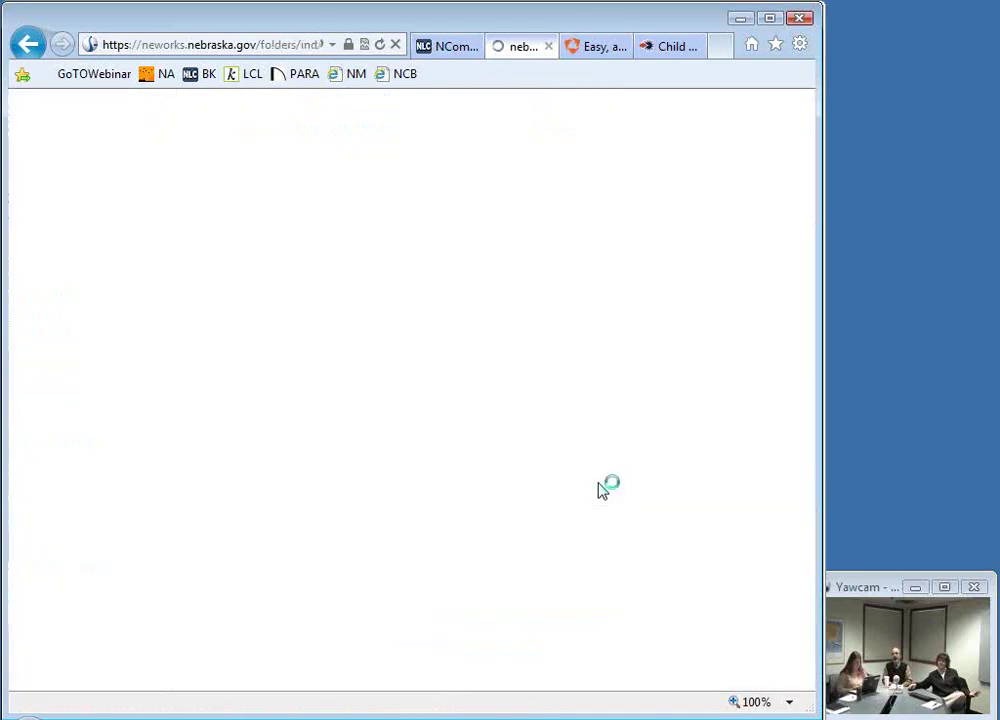
{"action": "scroll", "coordinate": [547, 508], "scroll_direction": "down", "scroll_amount": 6}
{"action": "scroll", "coordinate": [545, 492], "scroll_direction": "down", "scroll_amount": 6}
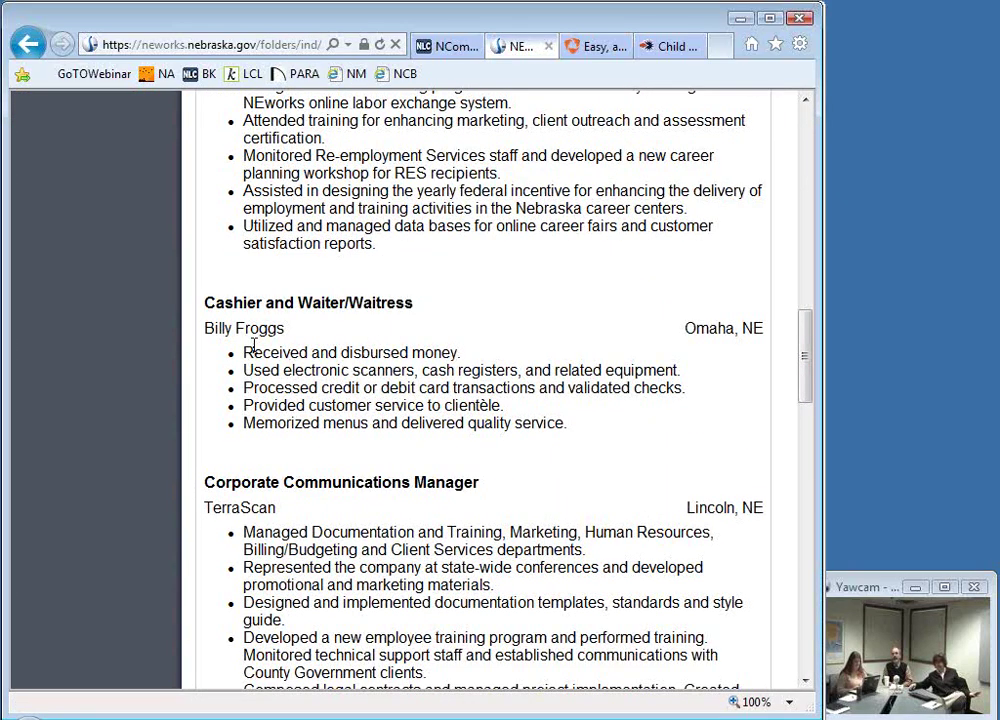
{"action": "scroll", "coordinate": [288, 391], "scroll_direction": "down", "scroll_amount": 5}
{"action": "scroll", "coordinate": [288, 388], "scroll_direction": "down", "scroll_amount": 2}
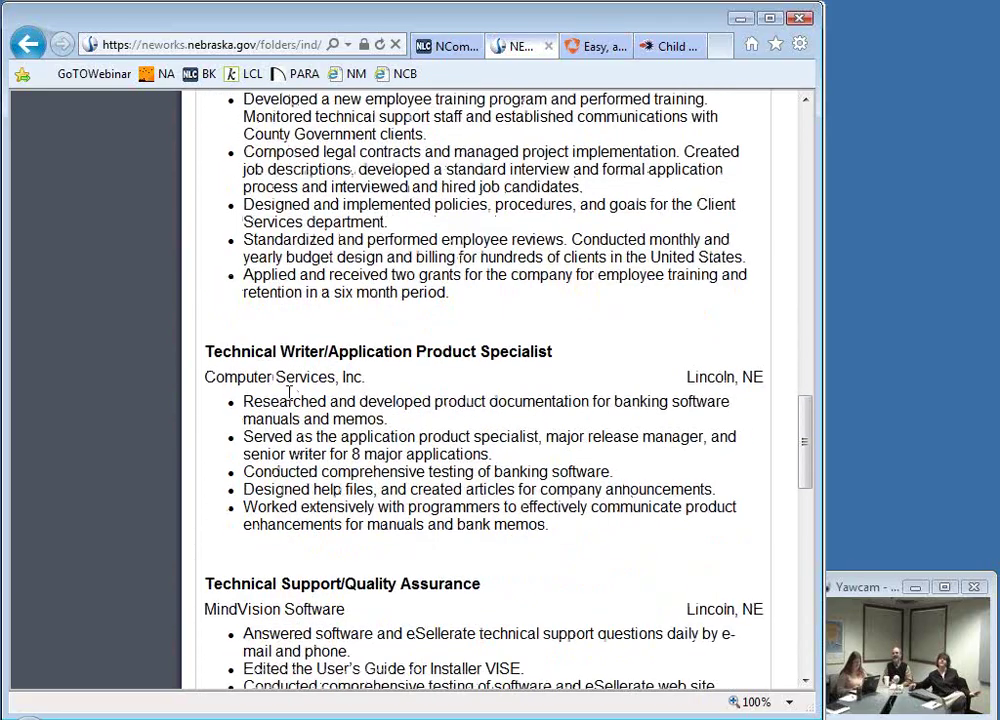
{"action": "scroll", "coordinate": [288, 392], "scroll_direction": "down", "scroll_amount": 6}
{"action": "scroll", "coordinate": [288, 392], "scroll_direction": "up", "scroll_amount": 20}
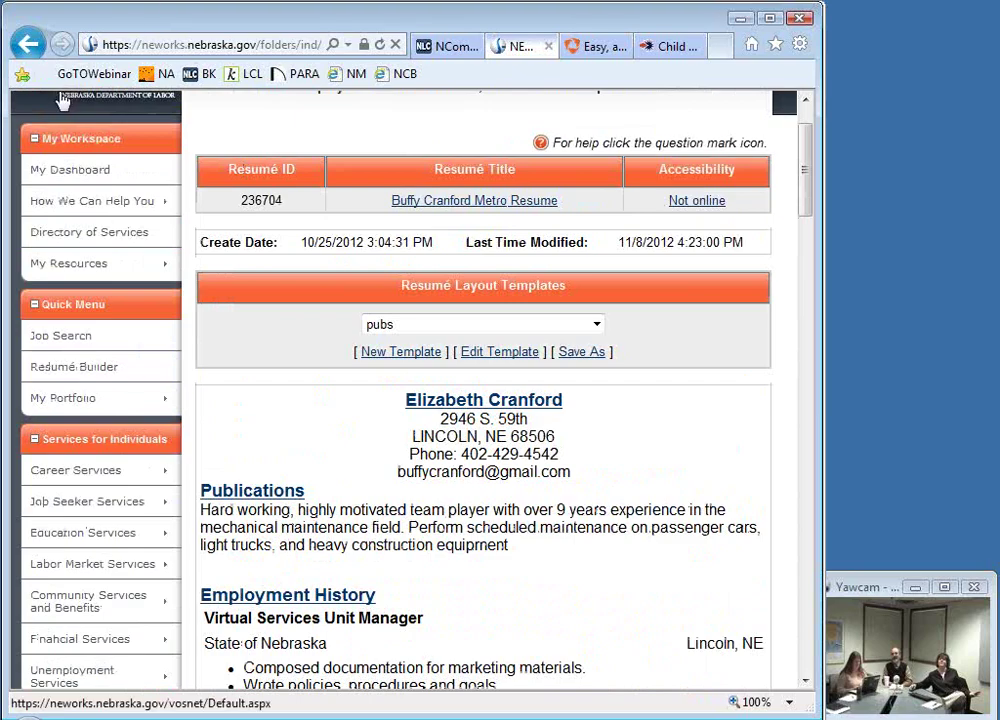
{"action": "left_click", "coordinate": [28, 44]}
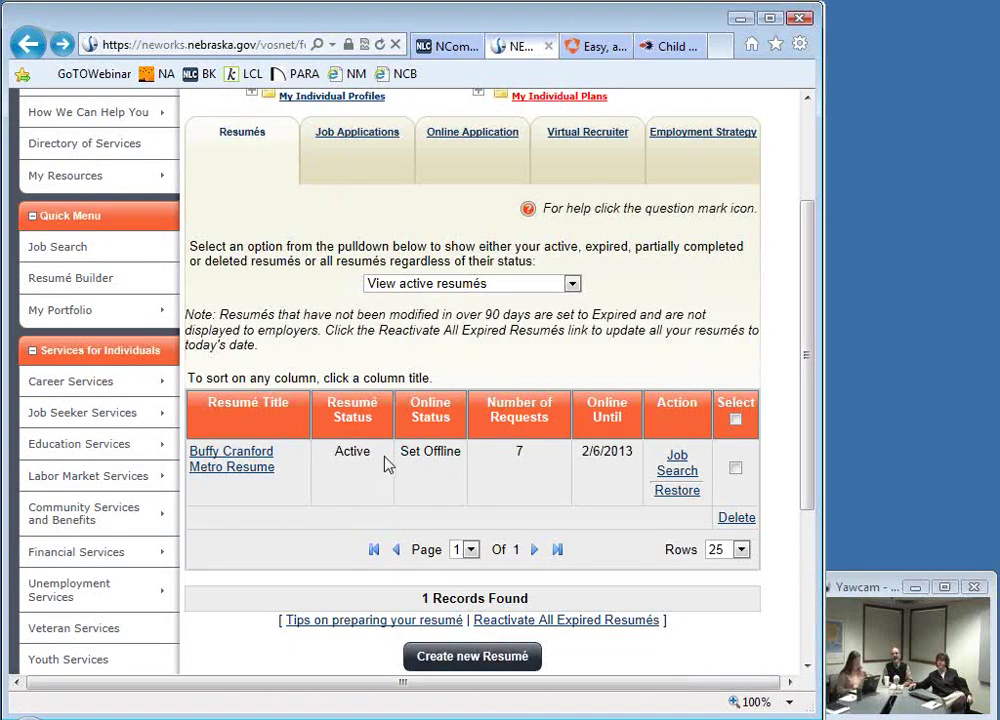
Step: Highlight the resumé's Active status and its Set Offline status text in the list
{"action": "left_click_drag", "start_coordinate": [386, 462], "coordinate": [331, 455]}
{"action": "left_click", "coordinate": [384, 490]}
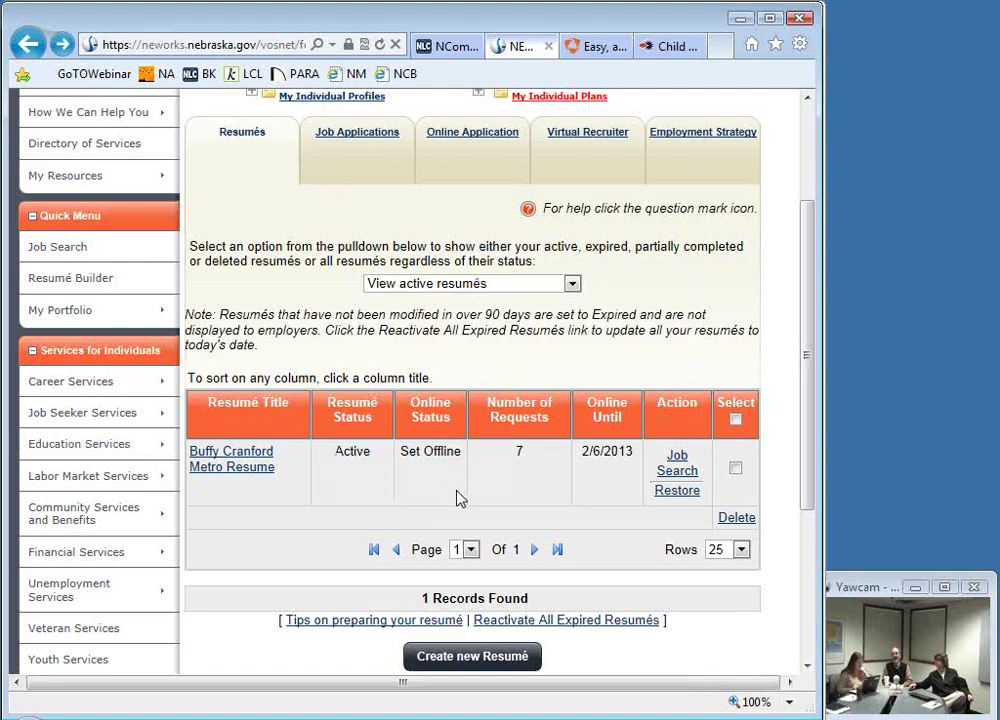
{"action": "left_click_drag", "start_coordinate": [402, 452], "coordinate": [465, 452]}
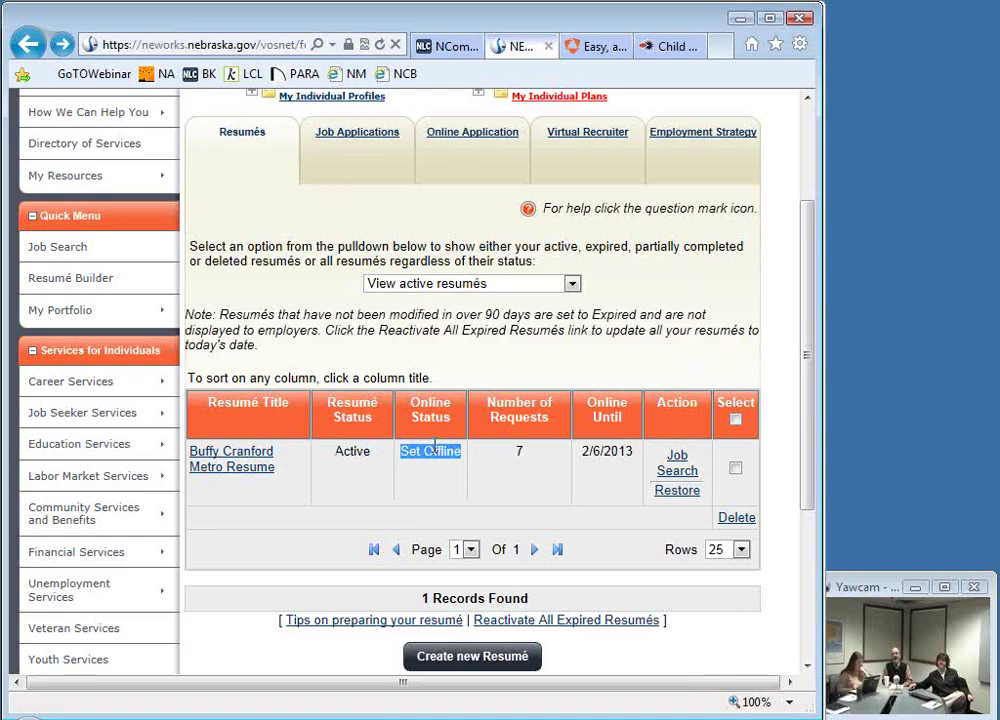
{"action": "left_click", "coordinate": [419, 490]}
Step: Reopen the resumé and switch its accessibility to Online, then back to Not online
{"action": "left_click", "coordinate": [224, 470]}
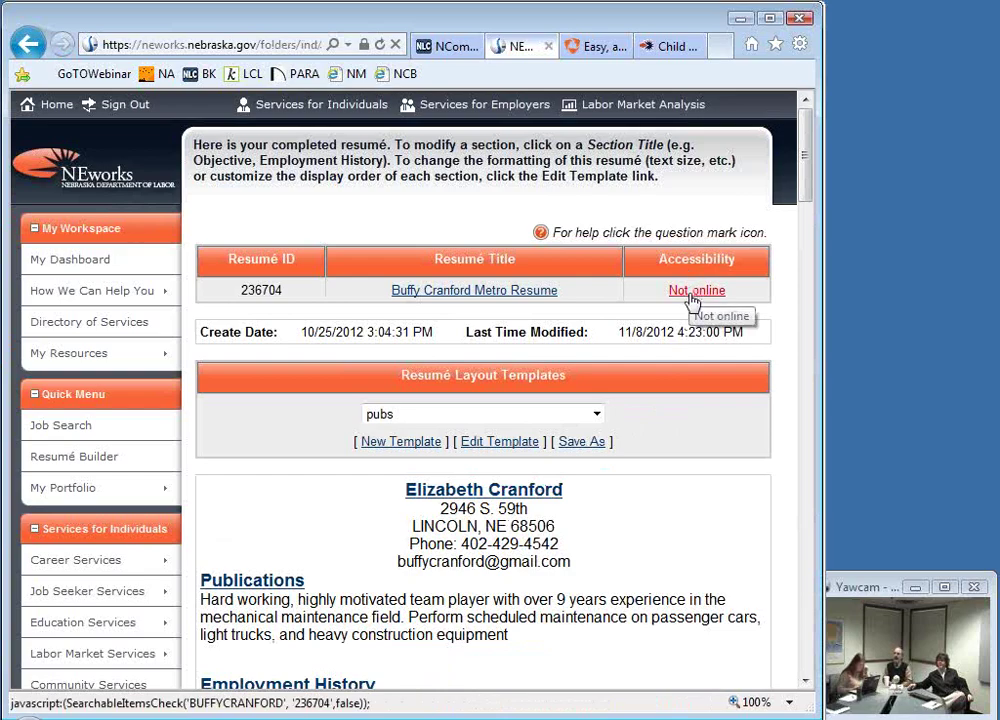
{"action": "left_click", "coordinate": [689, 294]}
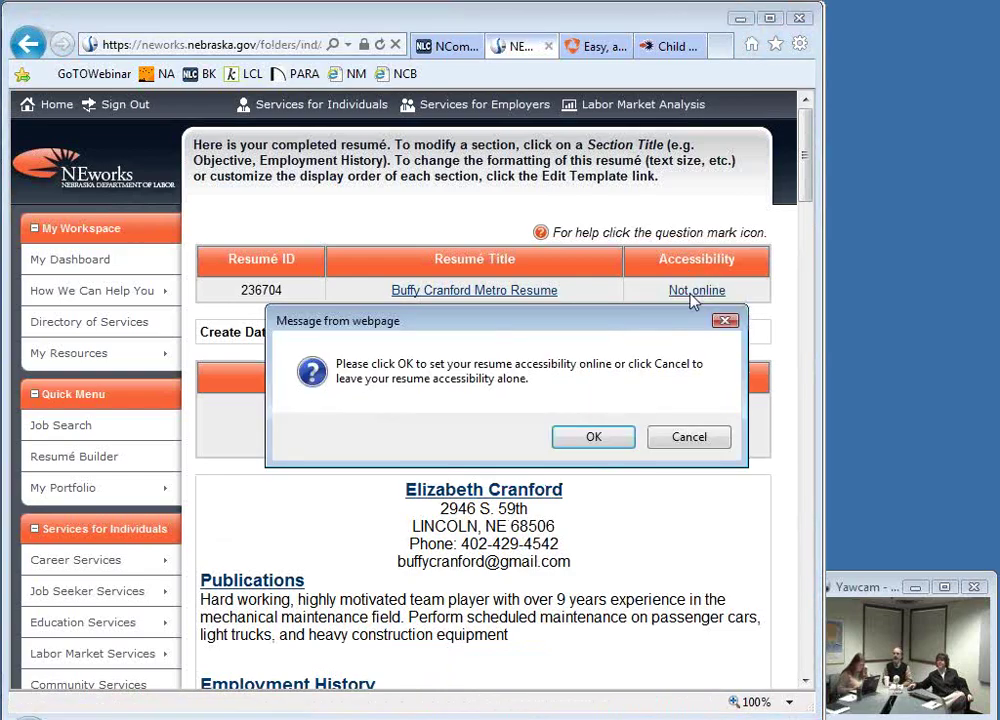
{"action": "left_click", "coordinate": [597, 439]}
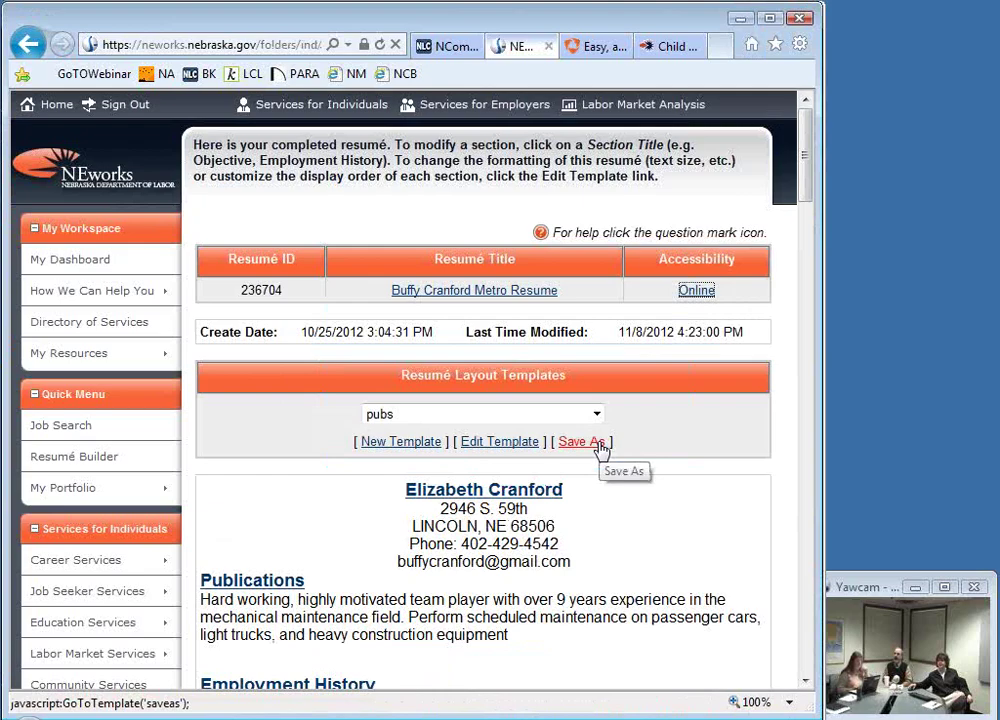
{"action": "left_click", "coordinate": [690, 295]}
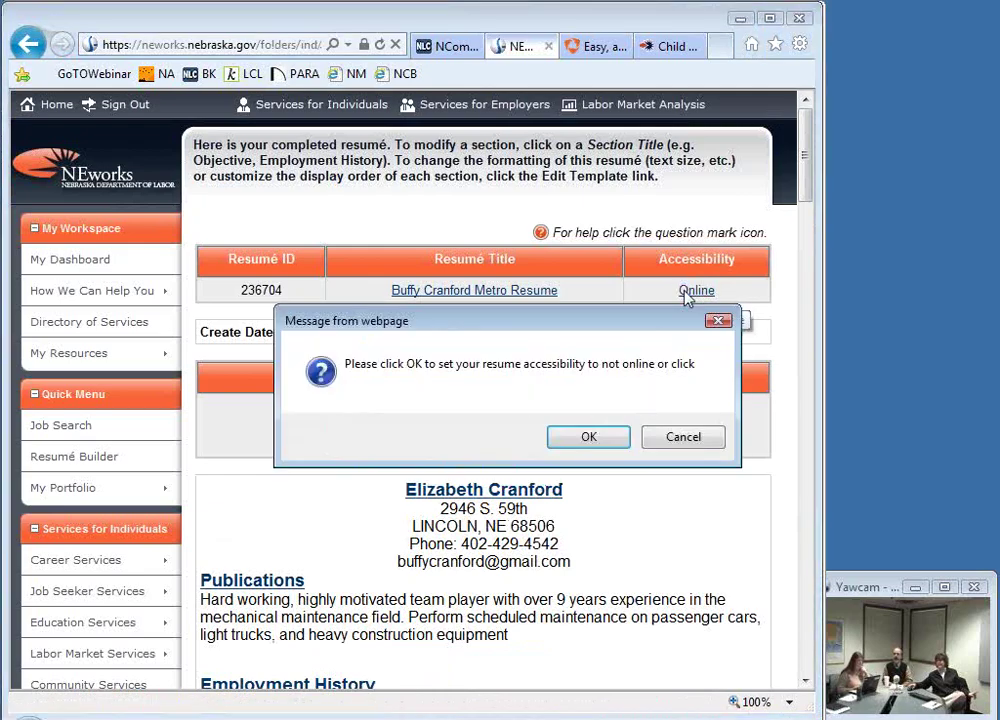
{"action": "left_click", "coordinate": [604, 446]}
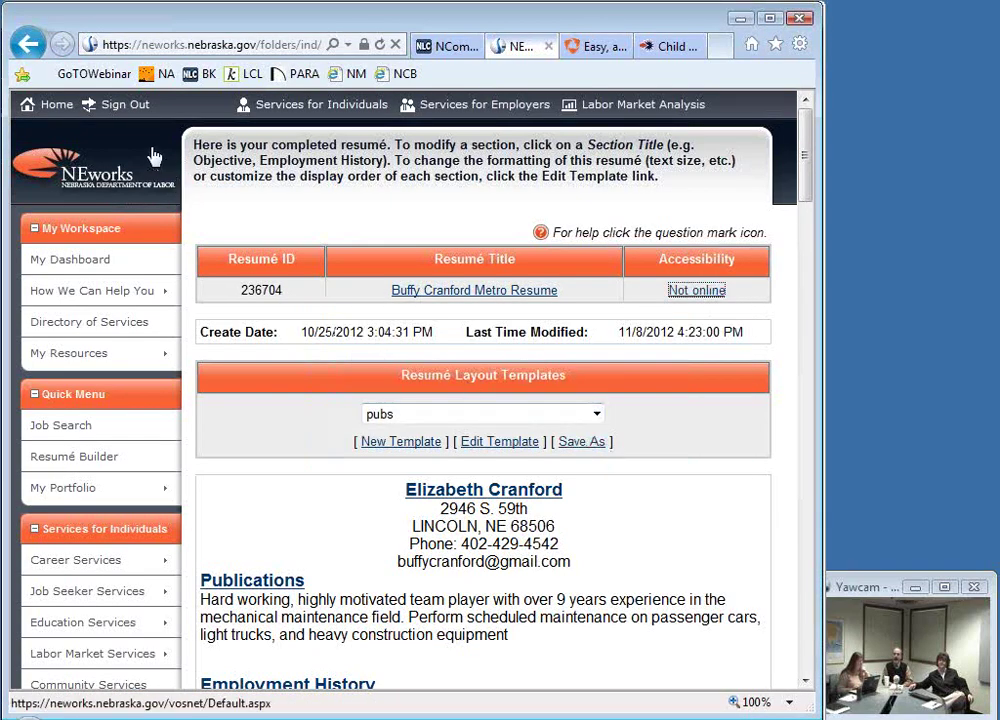
Step: Go back to the My Portfolio Resumés tab and scroll up to the top
{"action": "left_click", "coordinate": [29, 43]}
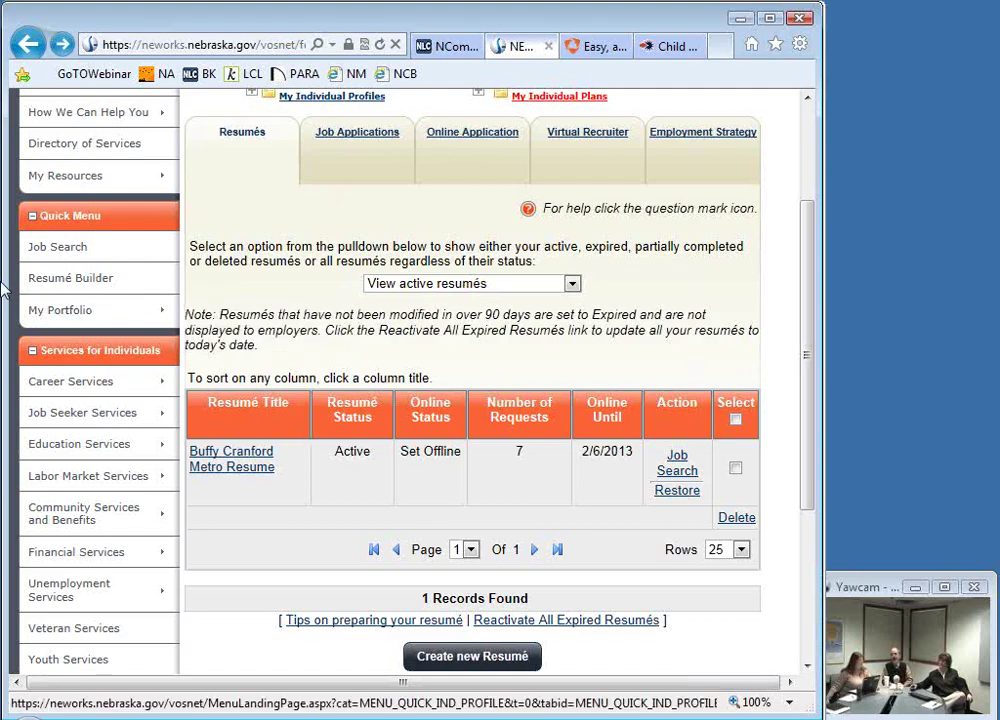
{"action": "scroll", "coordinate": [340, 340], "scroll_direction": "up", "scroll_amount": 1}
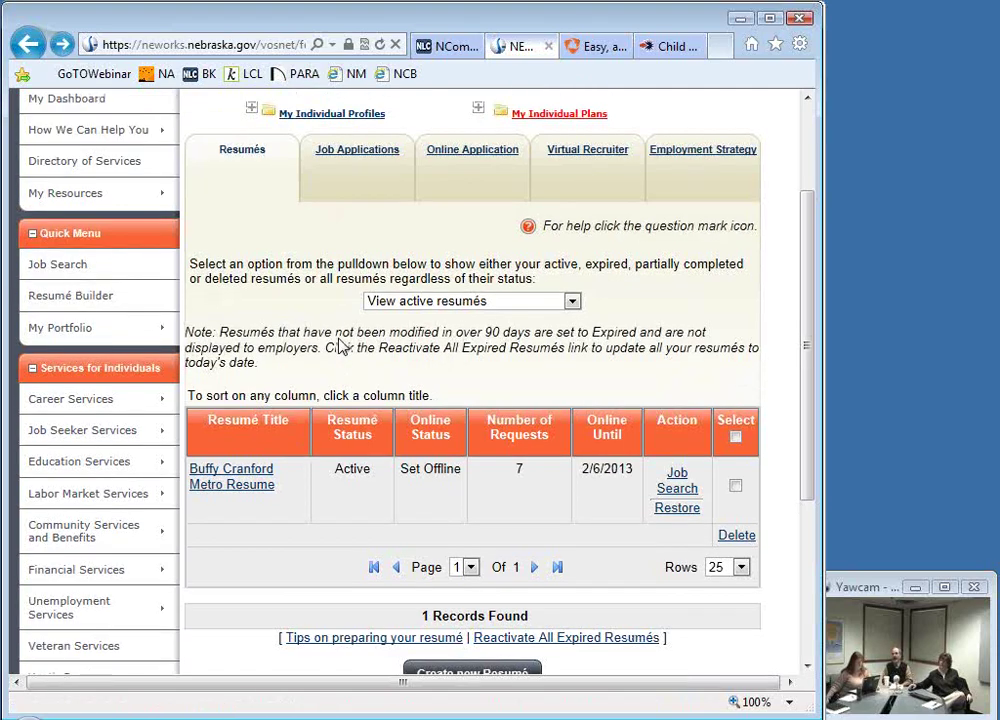
{"action": "scroll", "coordinate": [340, 345], "scroll_direction": "up", "scroll_amount": 3}
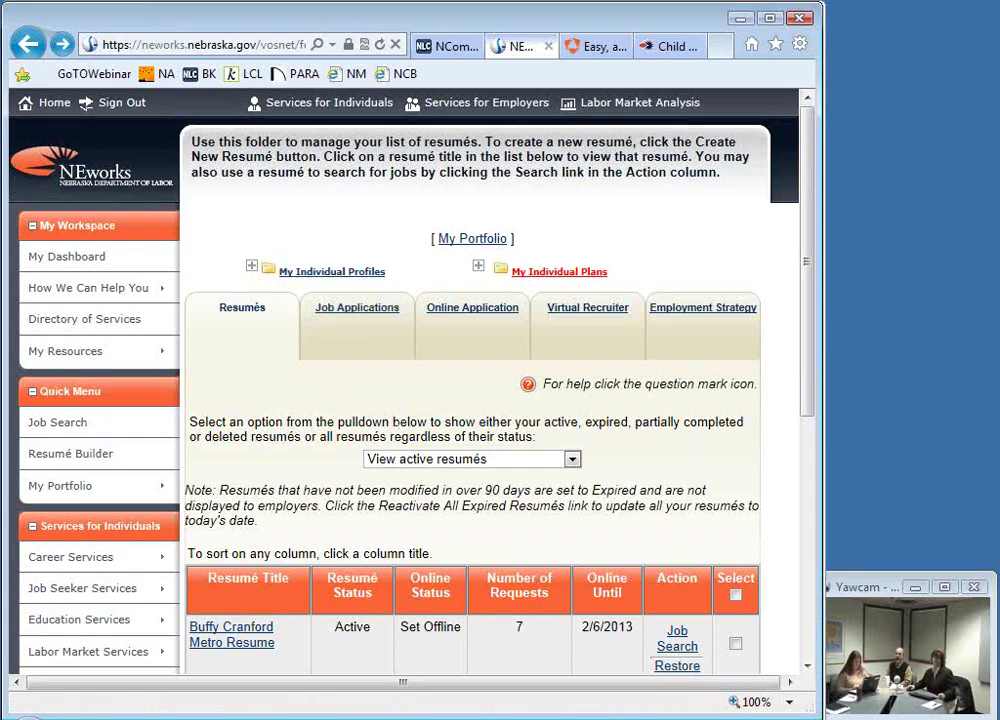
Step: Switch to PowerPoint and add a new bulleted line below the help-desk address on slide 16
{"action": "key", "text": "alt+Tab"}
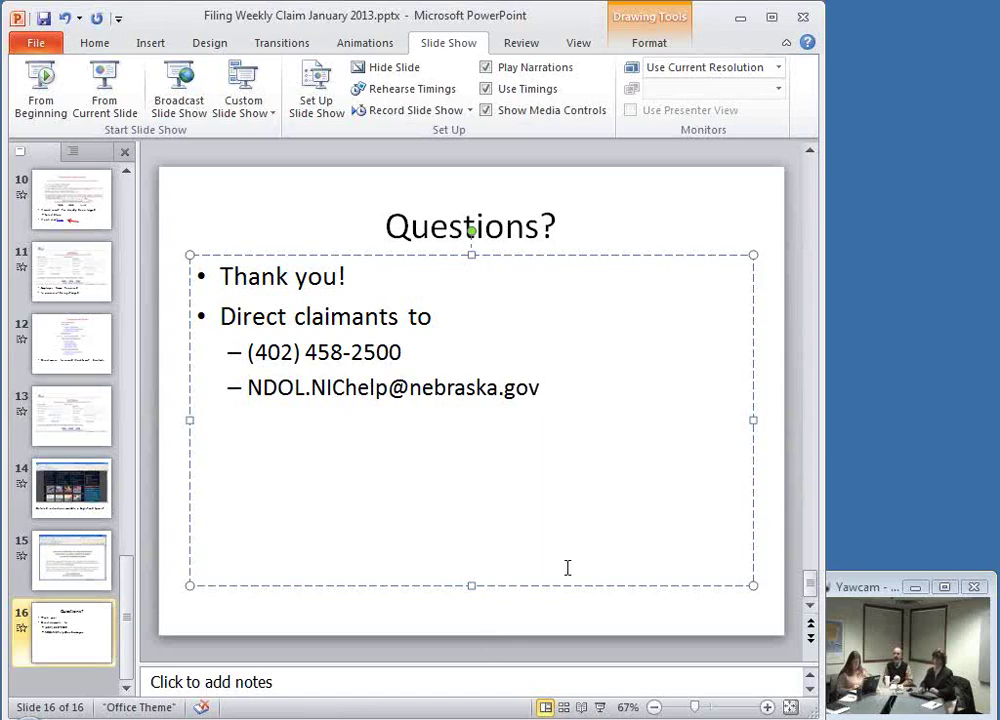
{"action": "key", "text": "Return"}
{"action": "key", "text": "BackSpace"}
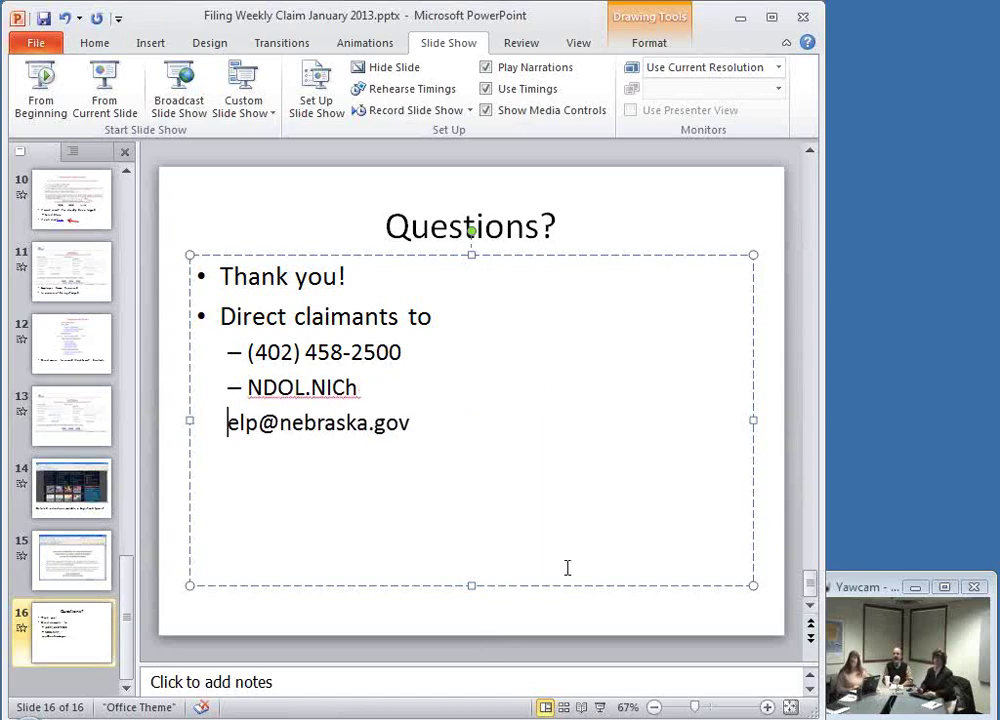
{"action": "key", "text": "ctrl+z"}
{"action": "key", "text": "ctrl+z"}
{"action": "left_click", "coordinate": [596, 395]}
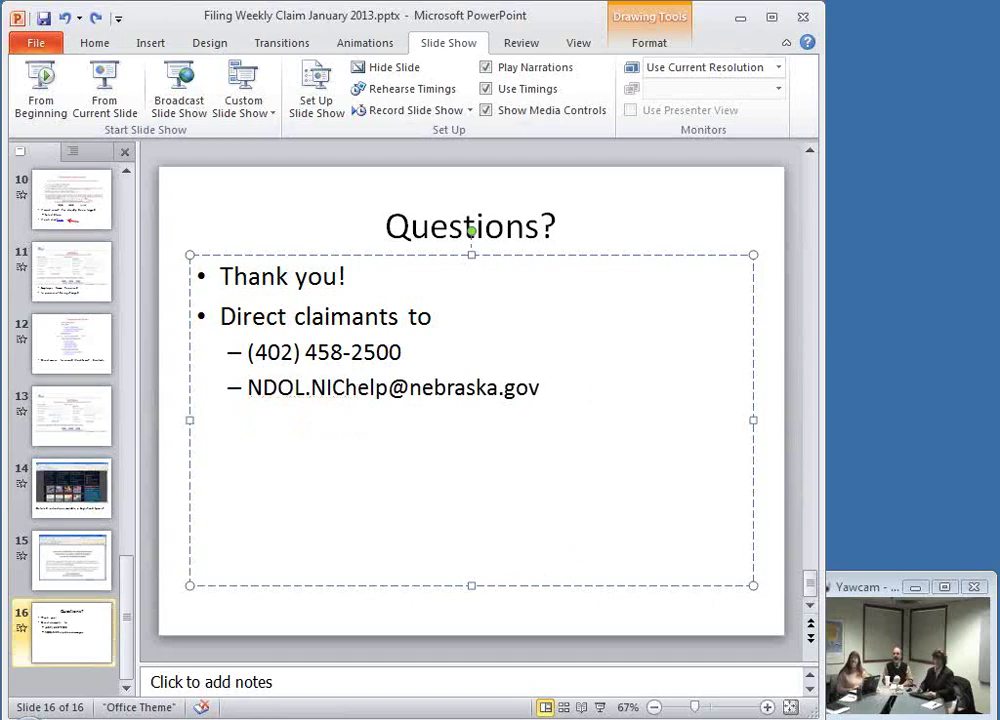
{"action": "key", "text": "Return"}
{"action": "key", "text": "Return"}
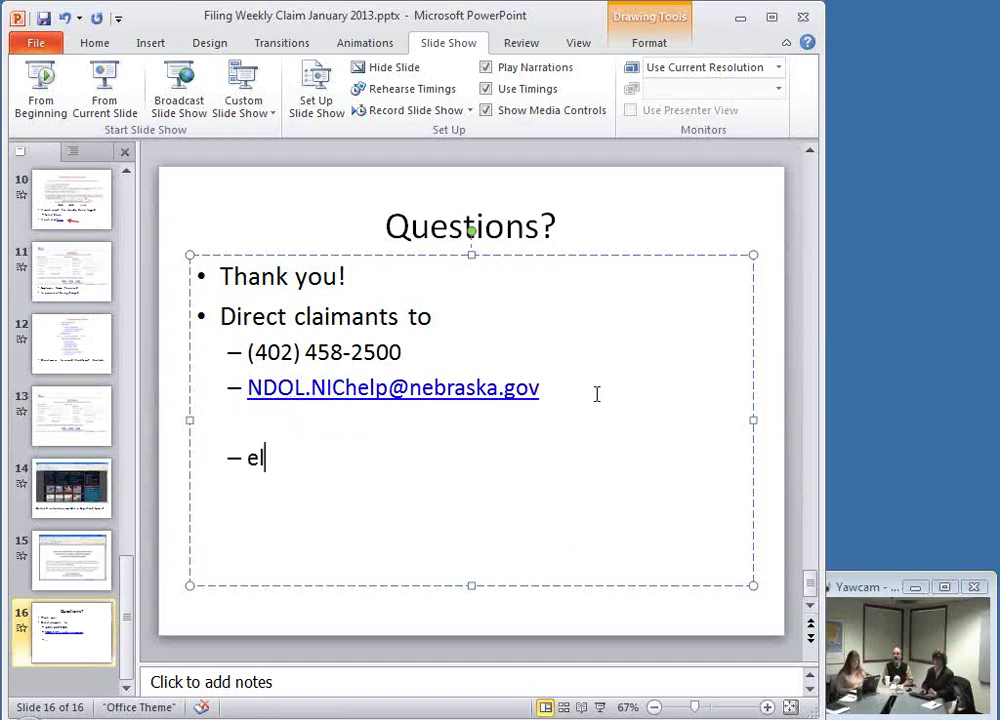
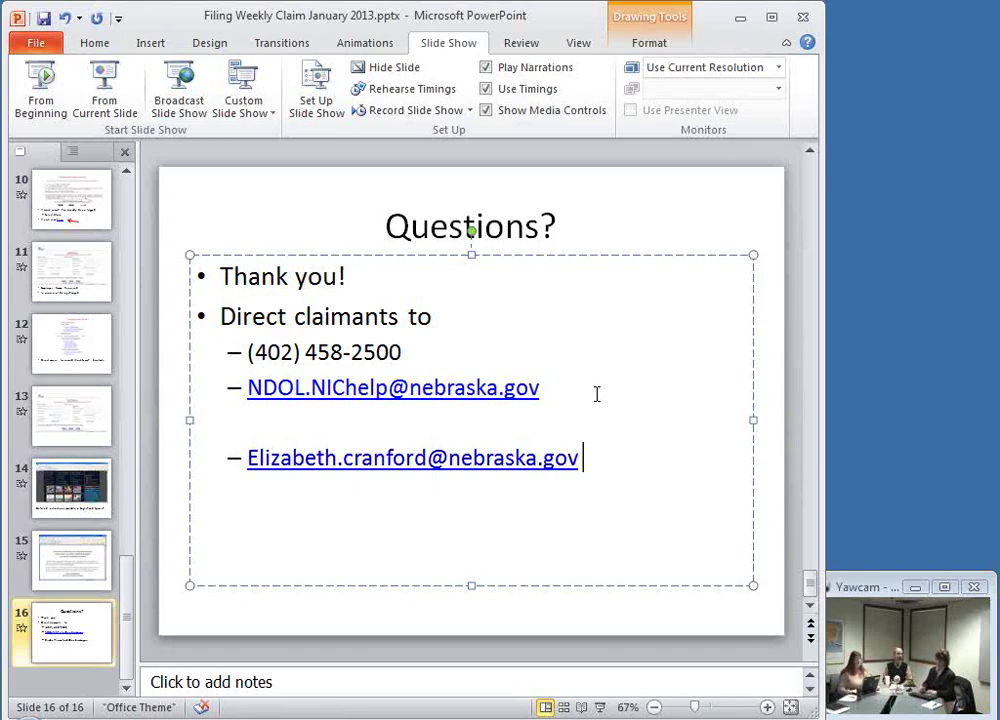
Step: Enter the contact's e-mail followed by (NEworks), fix the capital E, and save the presentation
{"action": "type", "text": "(N"}
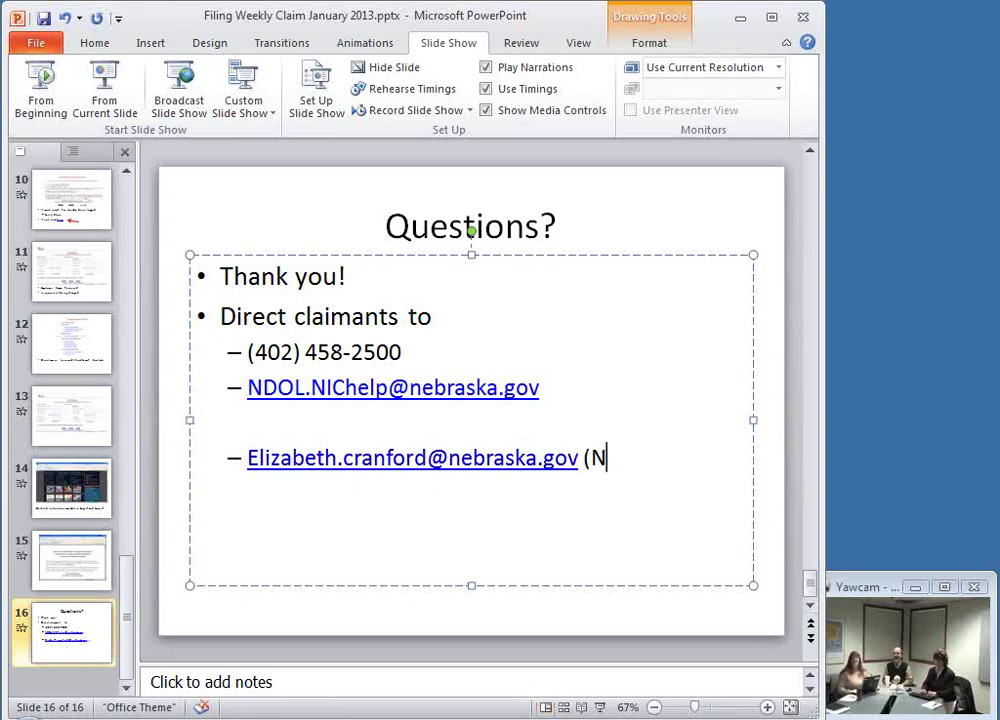
{"action": "type", "text": "Eworks)"}
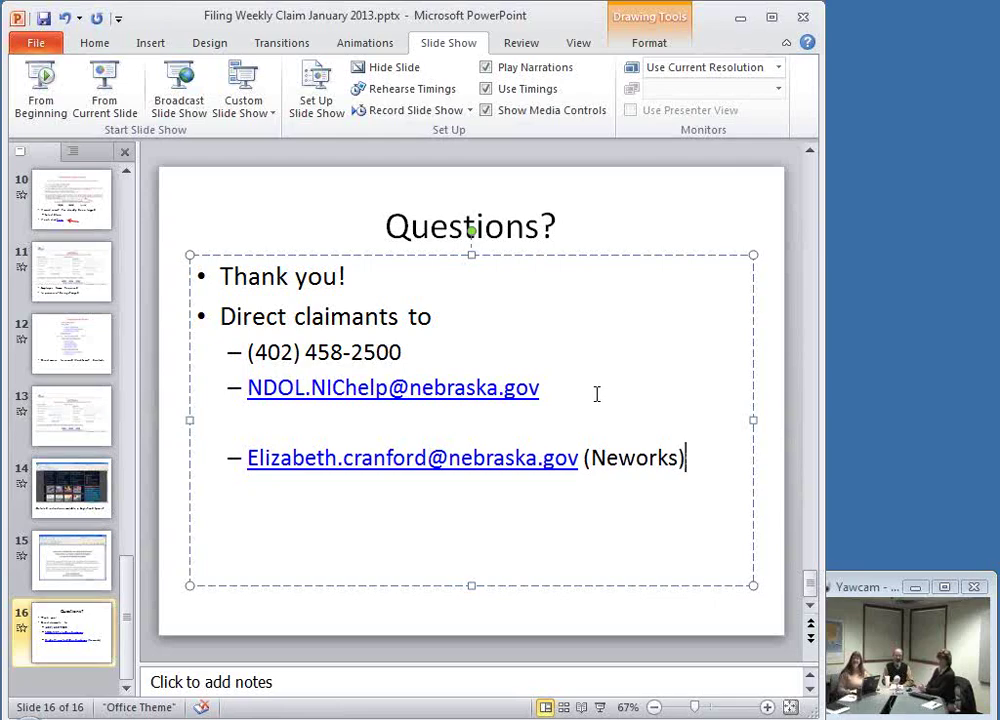
{"action": "key", "text": "Left"}
{"action": "key", "text": "Left"}
{"action": "key", "text": "Left"}
{"action": "key", "text": "Left"}
{"action": "key", "text": "Left"}
{"action": "key", "text": "Left"}
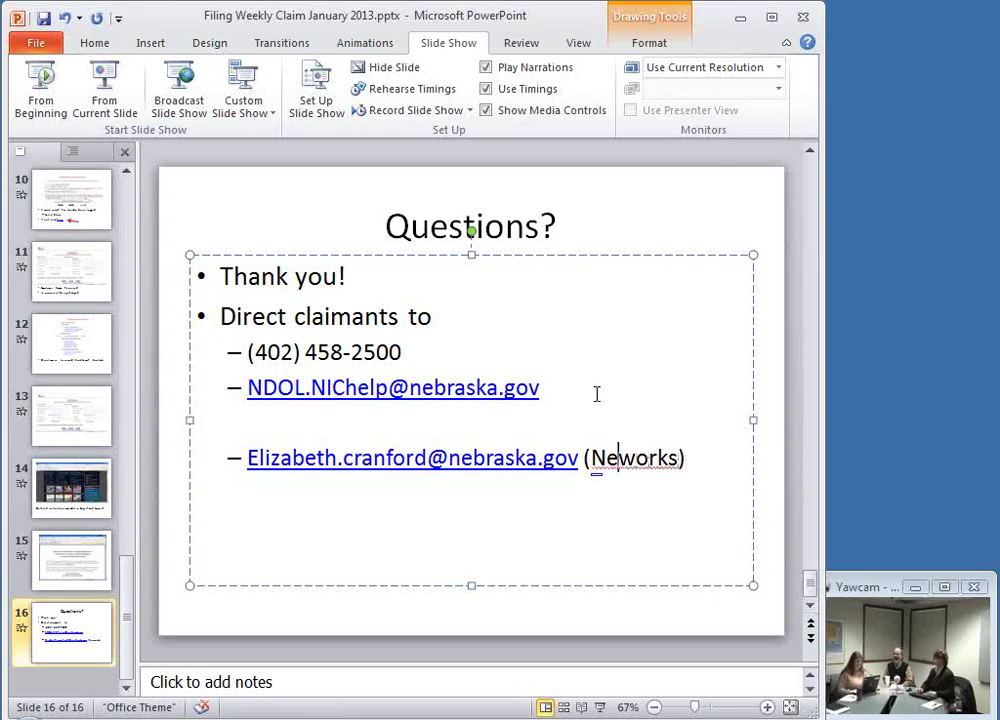
{"action": "key", "text": "BackSpace"}
{"action": "type", "text": "E"}
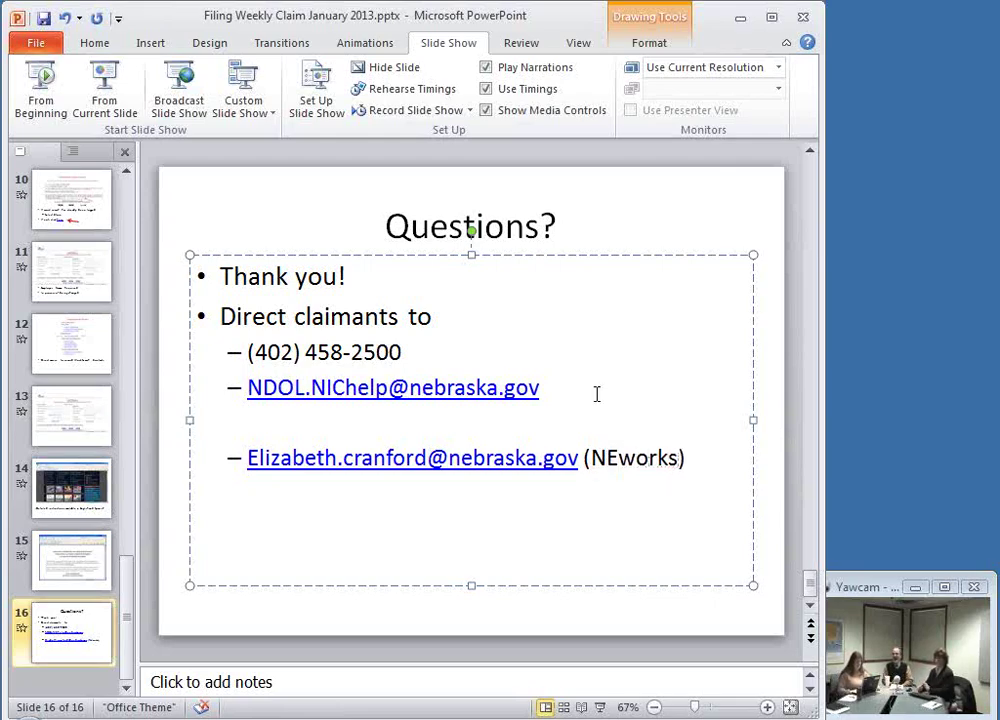
{"action": "left_click", "coordinate": [710, 435]}
{"action": "left_click", "coordinate": [714, 448]}
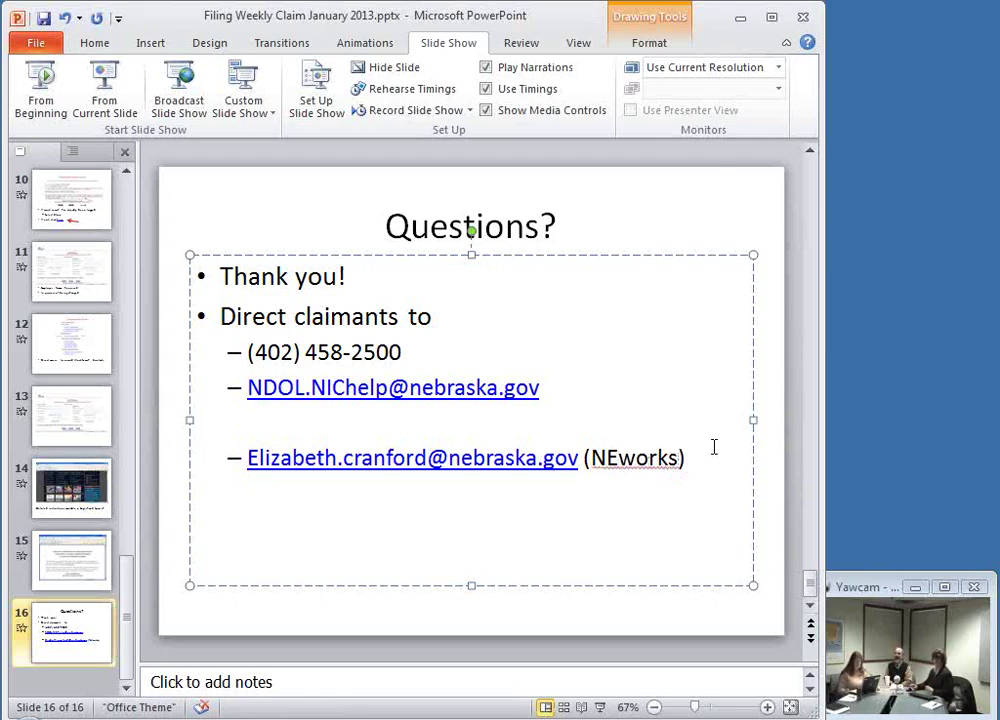
{"action": "key", "text": "ctrl+s"}
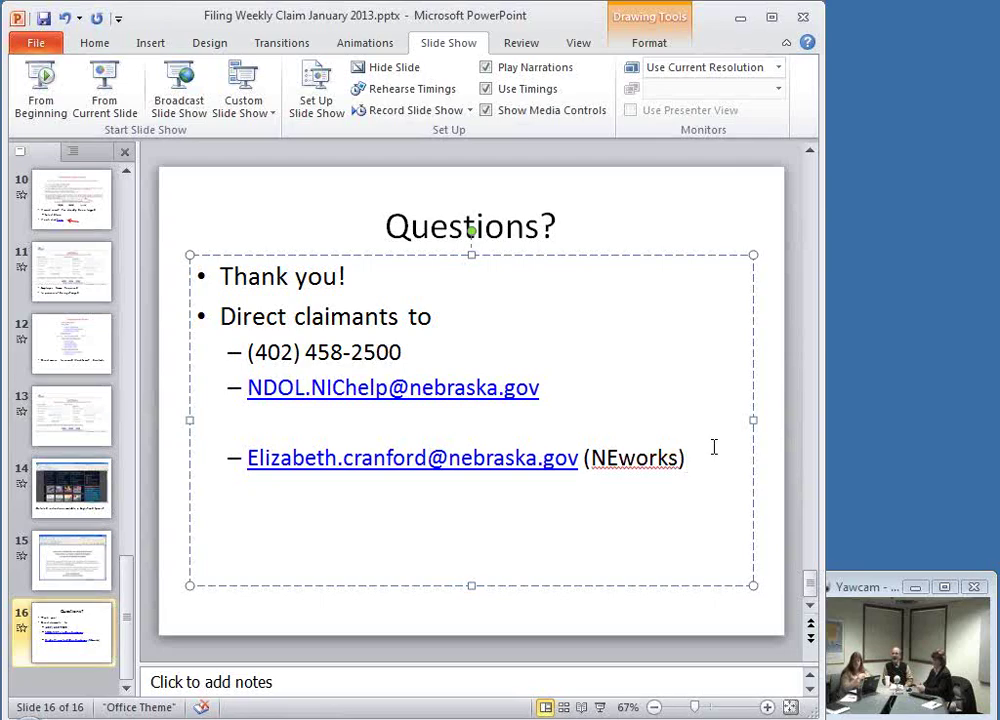
Step: Place the cursor in the Questions? slide title to edit it
{"action": "left_click", "coordinate": [607, 227]}
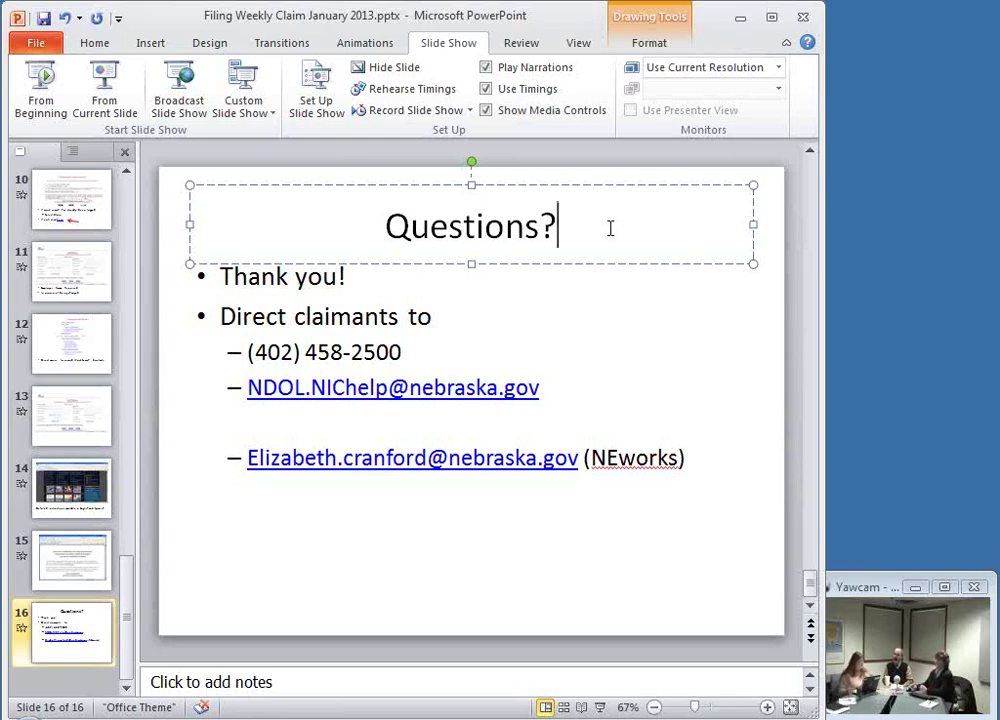
Step: Bring NEworks back to the Resumés page and open the status filter to choose 'View all resumés'
{"action": "mouse_move", "coordinate": [545, 719]}
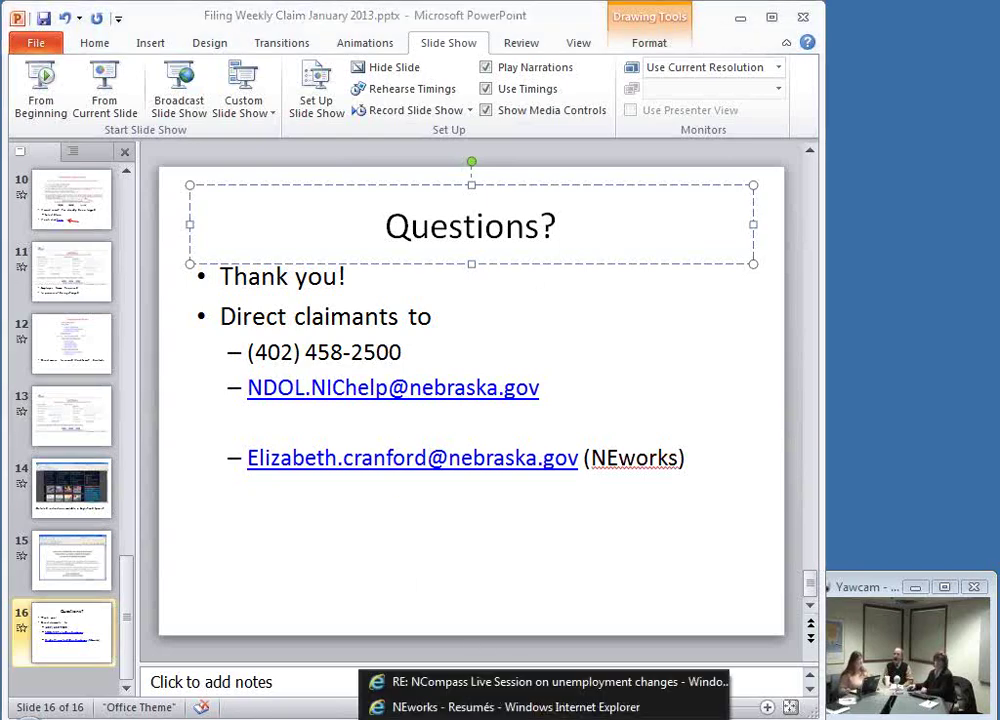
{"action": "left_click", "coordinate": [515, 707]}
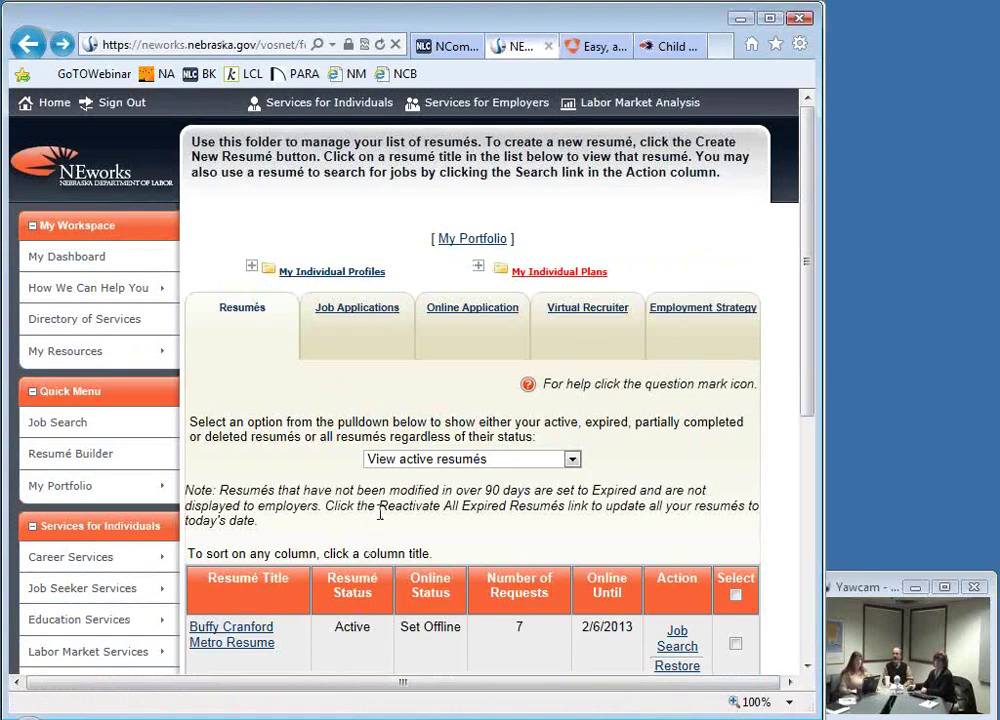
{"action": "scroll", "coordinate": [367, 490], "scroll_direction": "down", "scroll_amount": 3}
{"action": "scroll", "coordinate": [723, 583], "scroll_direction": "up", "scroll_amount": 1}
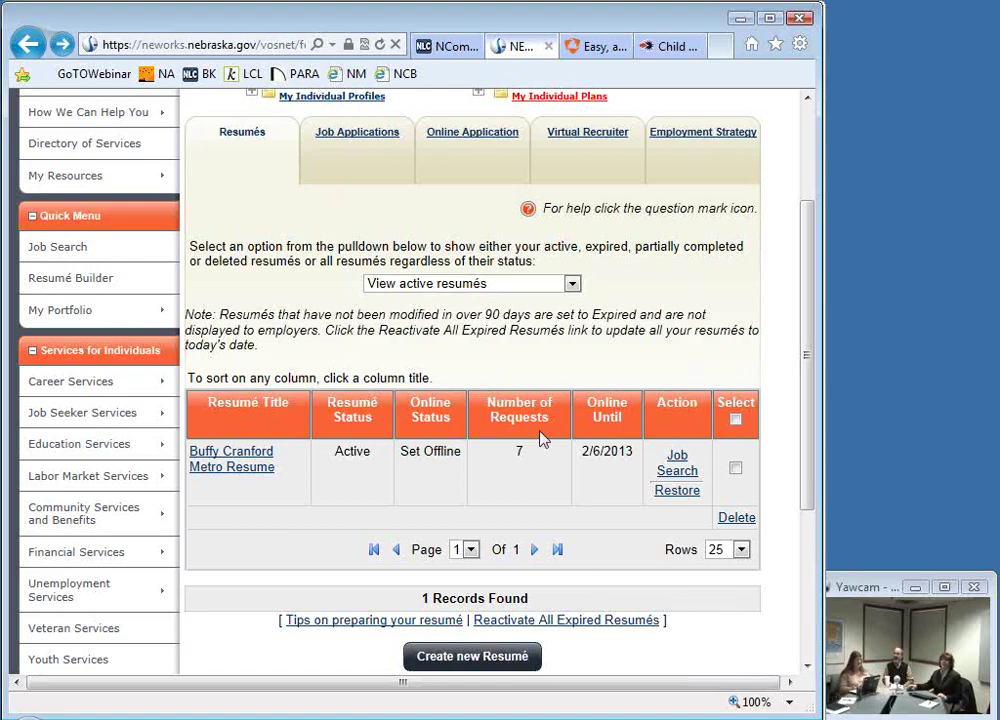
{"action": "left_click", "coordinate": [572, 284]}
{"action": "left_click", "coordinate": [558, 302]}
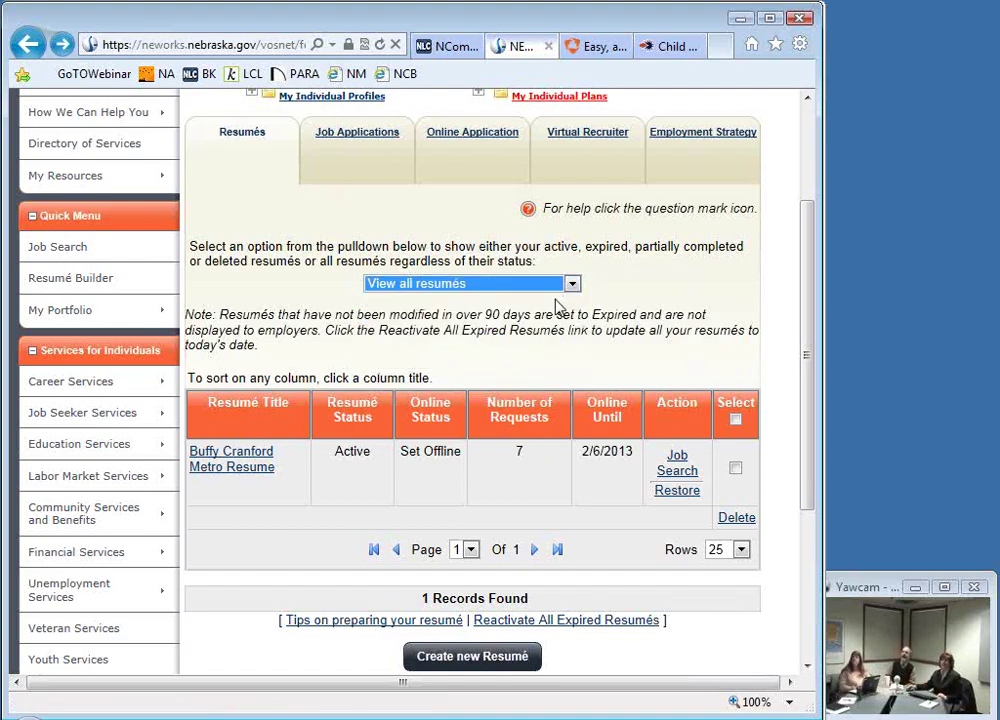
{"action": "scroll", "coordinate": [550, 315], "scroll_direction": "down", "scroll_amount": 5}
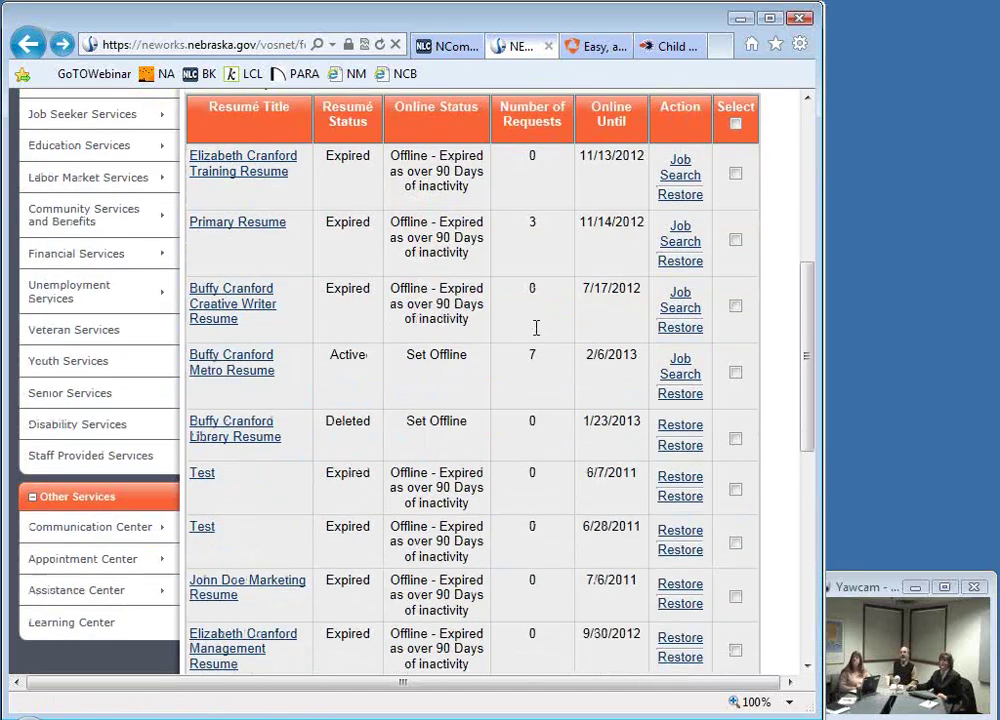
{"action": "scroll", "coordinate": [537, 332], "scroll_direction": "down", "scroll_amount": 5}
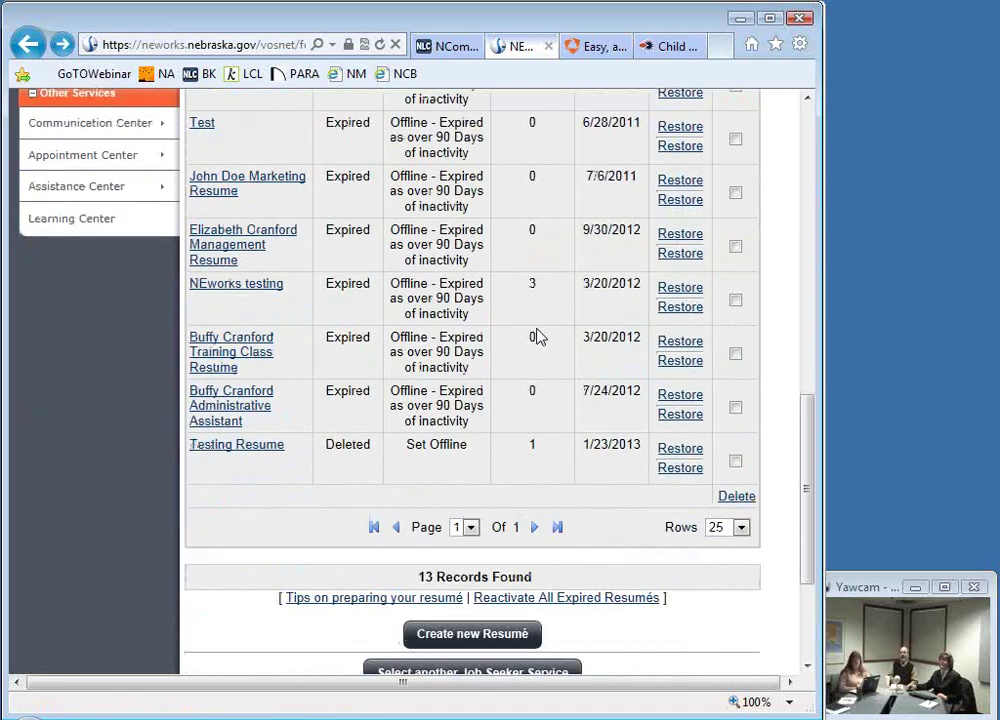
{"action": "scroll", "coordinate": [537, 335], "scroll_direction": "up", "scroll_amount": 1}
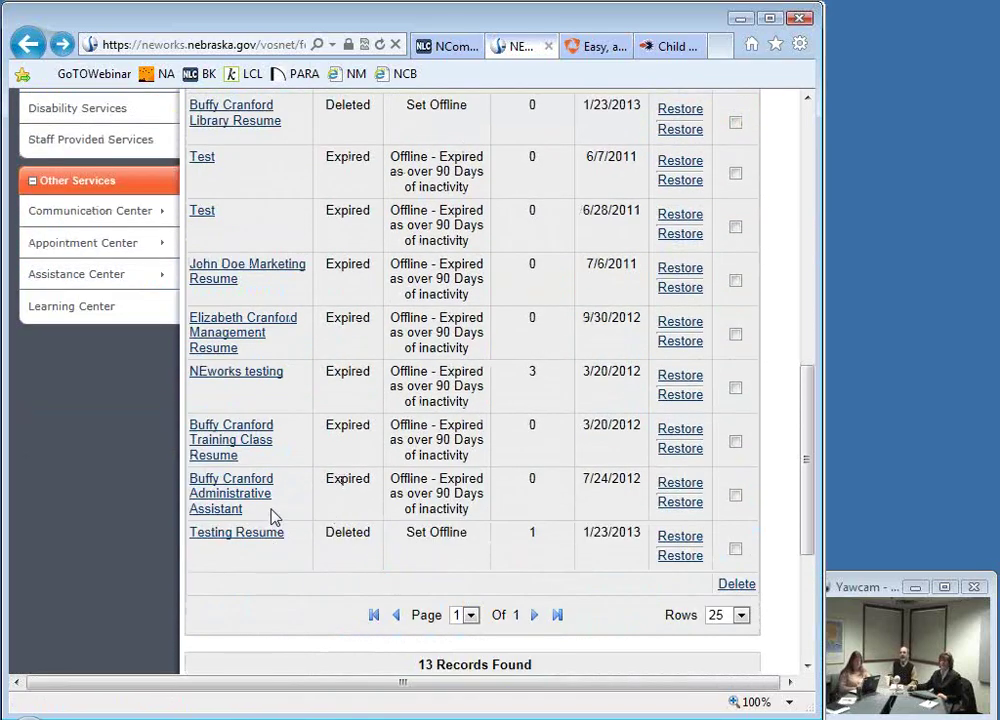
{"action": "scroll", "coordinate": [275, 517], "scroll_direction": "up", "scroll_amount": 5}
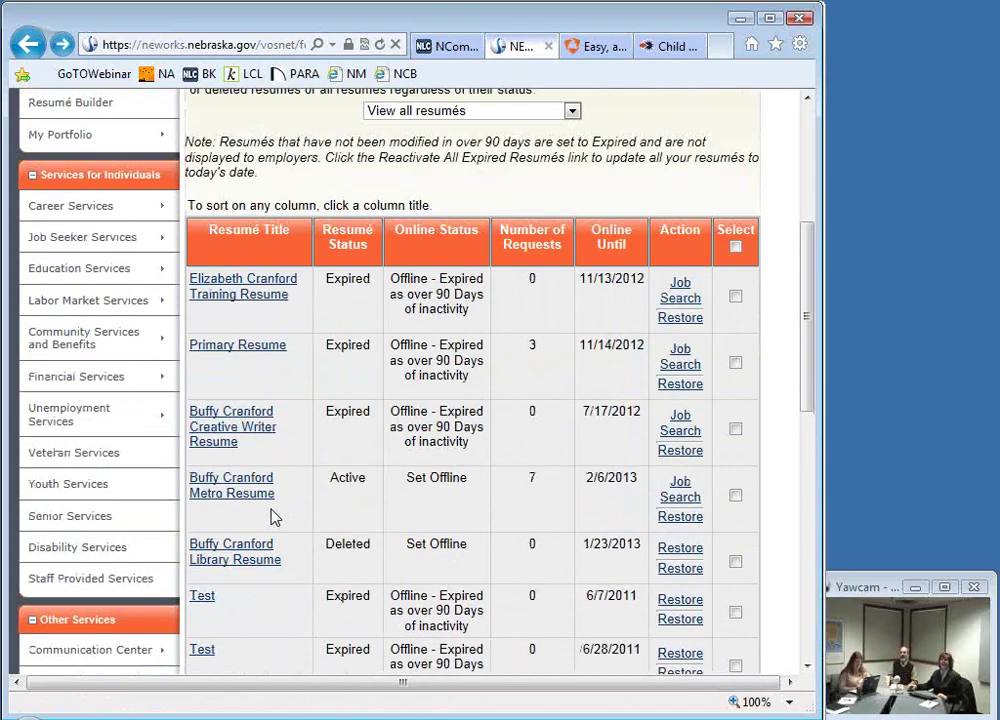
{"action": "scroll", "coordinate": [275, 517], "scroll_direction": "up", "scroll_amount": 2}
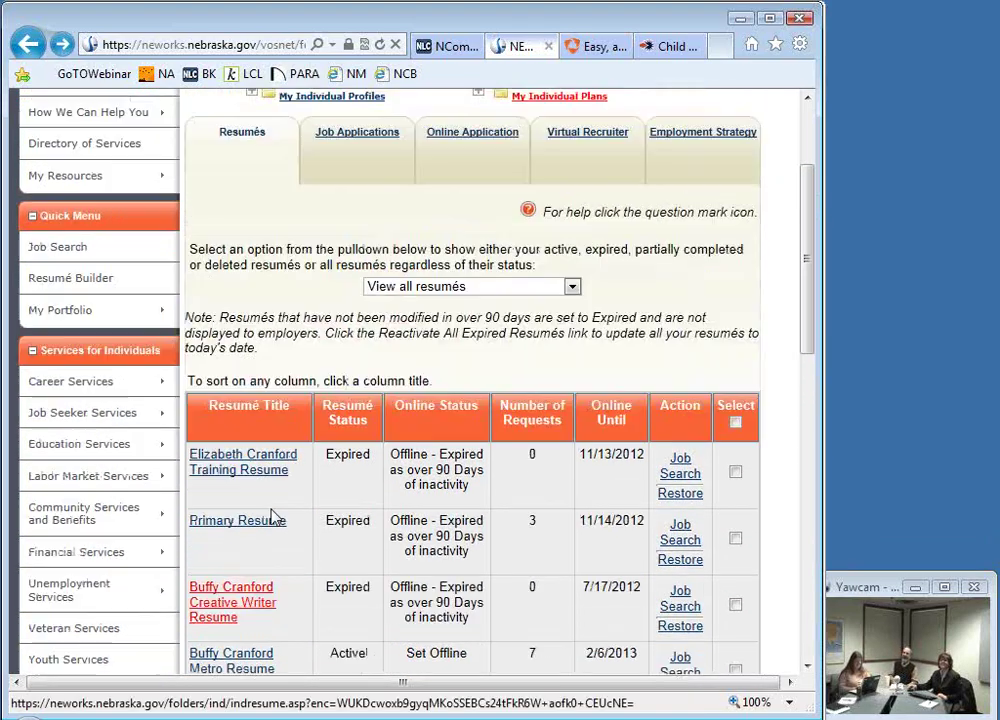
{"action": "scroll", "coordinate": [275, 517], "scroll_direction": "down", "scroll_amount": 2}
{"action": "scroll", "coordinate": [275, 517], "scroll_direction": "down", "scroll_amount": 1}
{"action": "scroll", "coordinate": [275, 517], "scroll_direction": "down", "scroll_amount": 5}
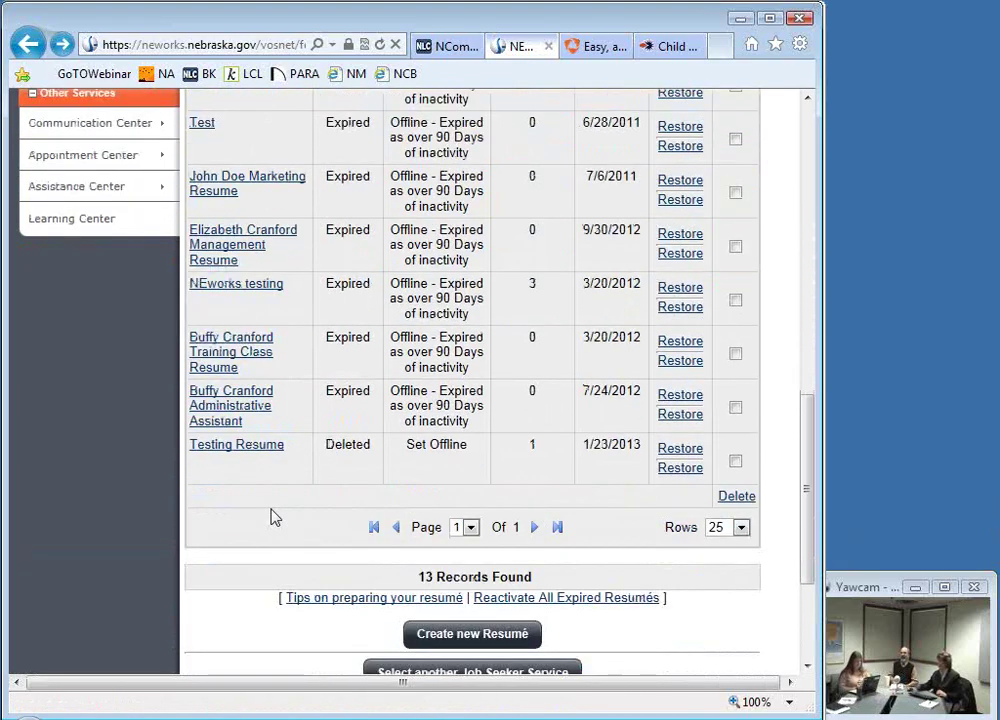
{"action": "scroll", "coordinate": [275, 517], "scroll_direction": "up", "scroll_amount": 8}
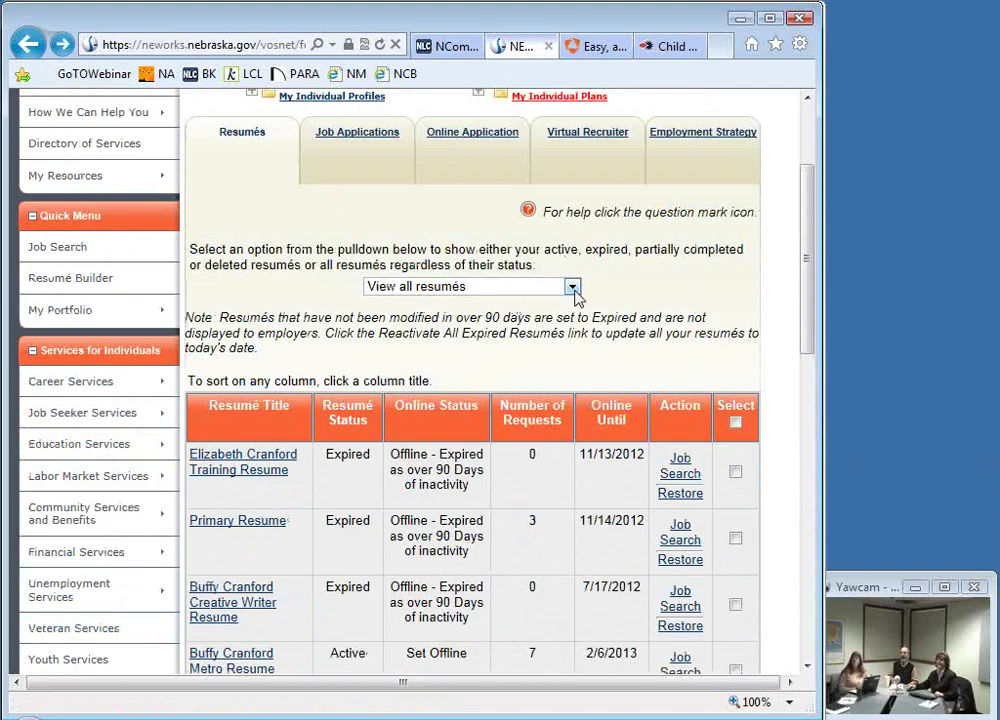
Step: Filter the resumé list to 'View partially completed resumés', leaving only the expired Test resumé
{"action": "left_click", "coordinate": [575, 293]}
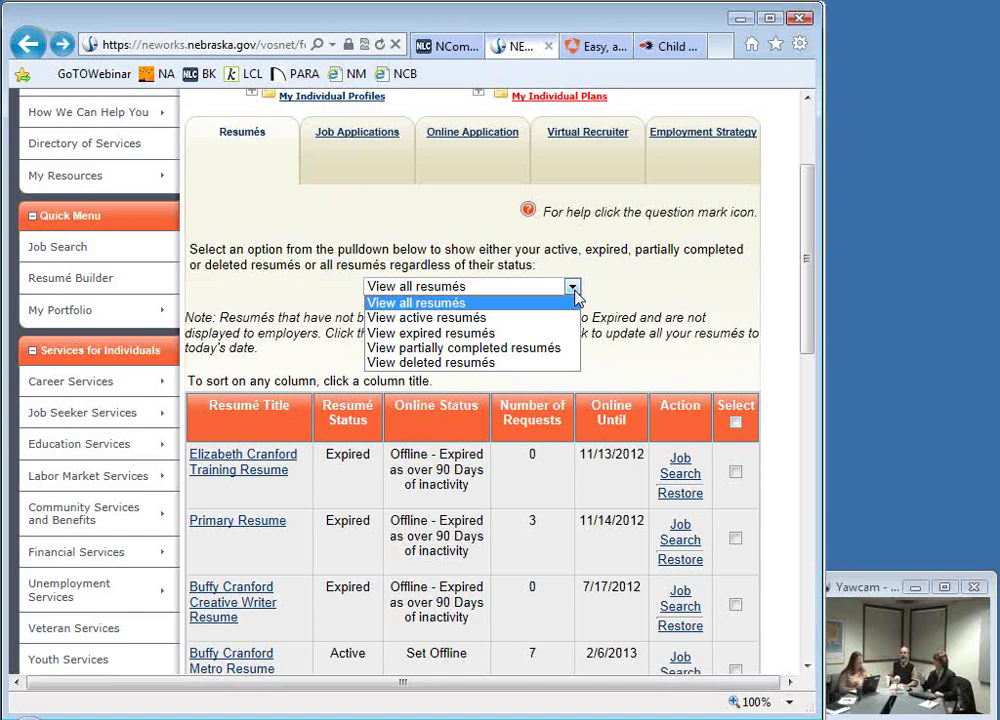
{"action": "left_click", "coordinate": [617, 368]}
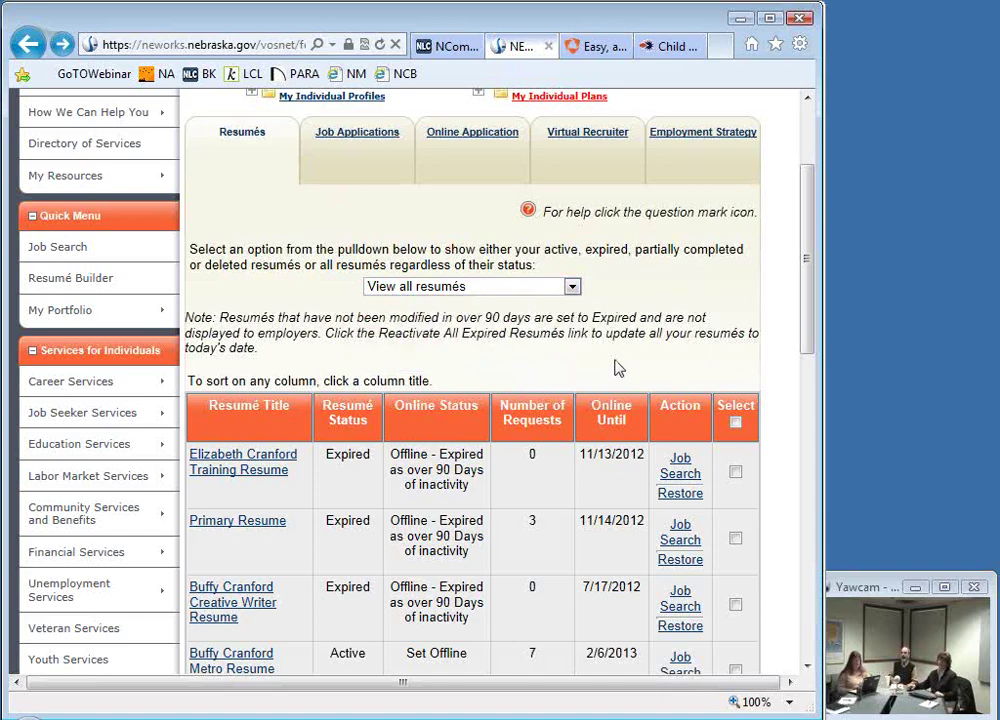
{"action": "left_click", "coordinate": [578, 290]}
{"action": "left_click", "coordinate": [497, 348]}
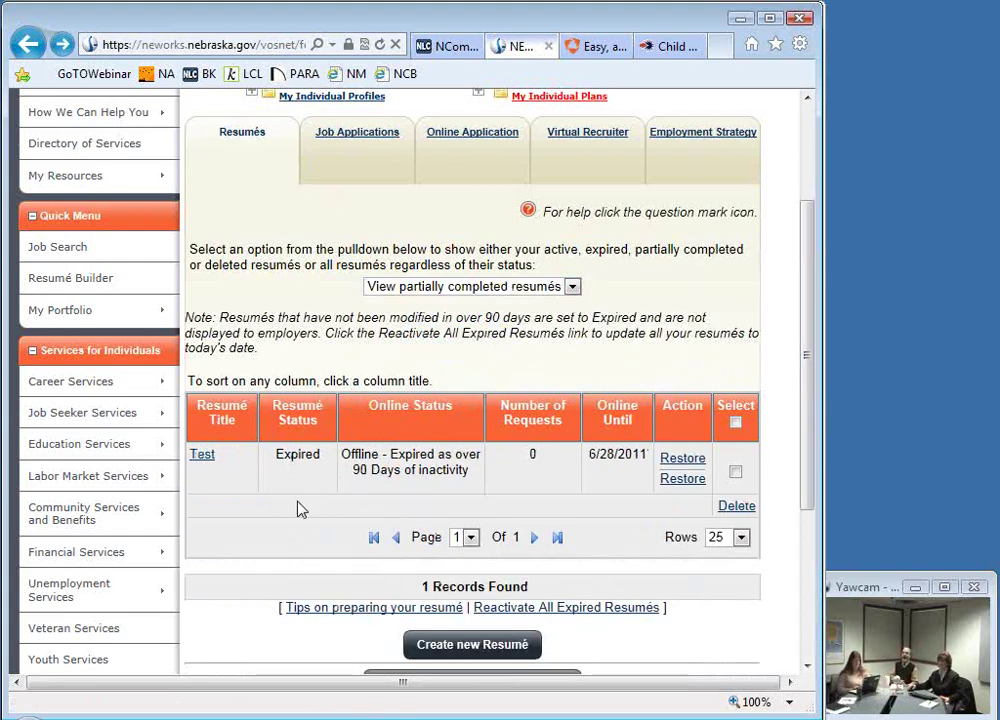
{"action": "scroll", "coordinate": [300, 509], "scroll_direction": "up", "scroll_amount": 1}
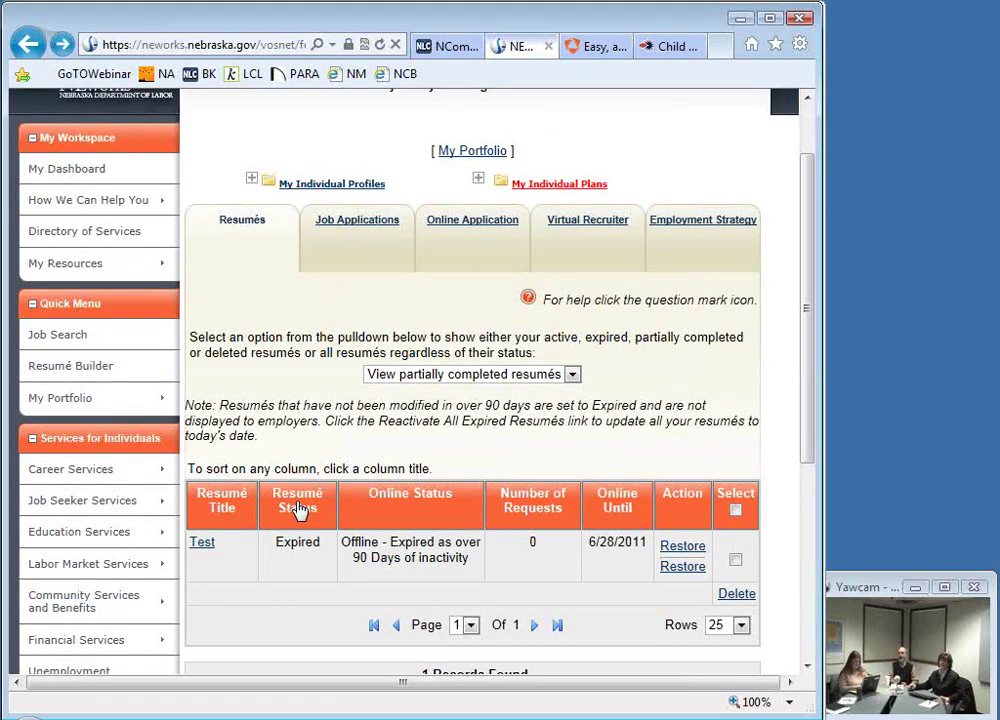
{"action": "scroll", "coordinate": [297, 509], "scroll_direction": "up", "scroll_amount": 1}
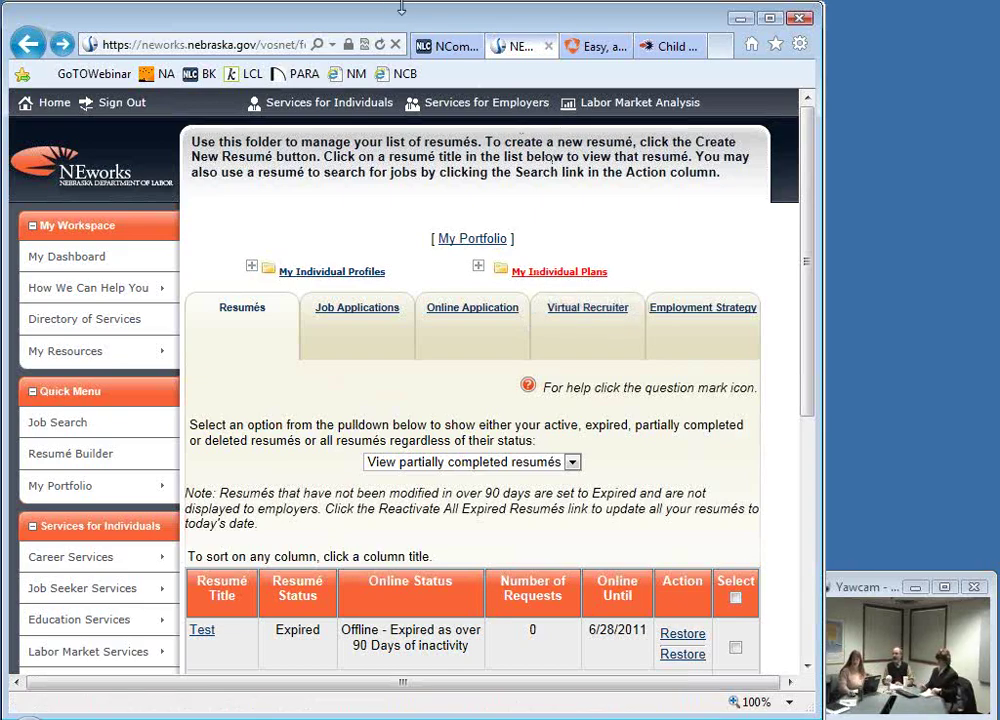
Step: Switch to the Nebraska Library Commission's NCompass Live page on NEworks unemployment insurance
{"action": "left_click", "coordinate": [446, 46]}
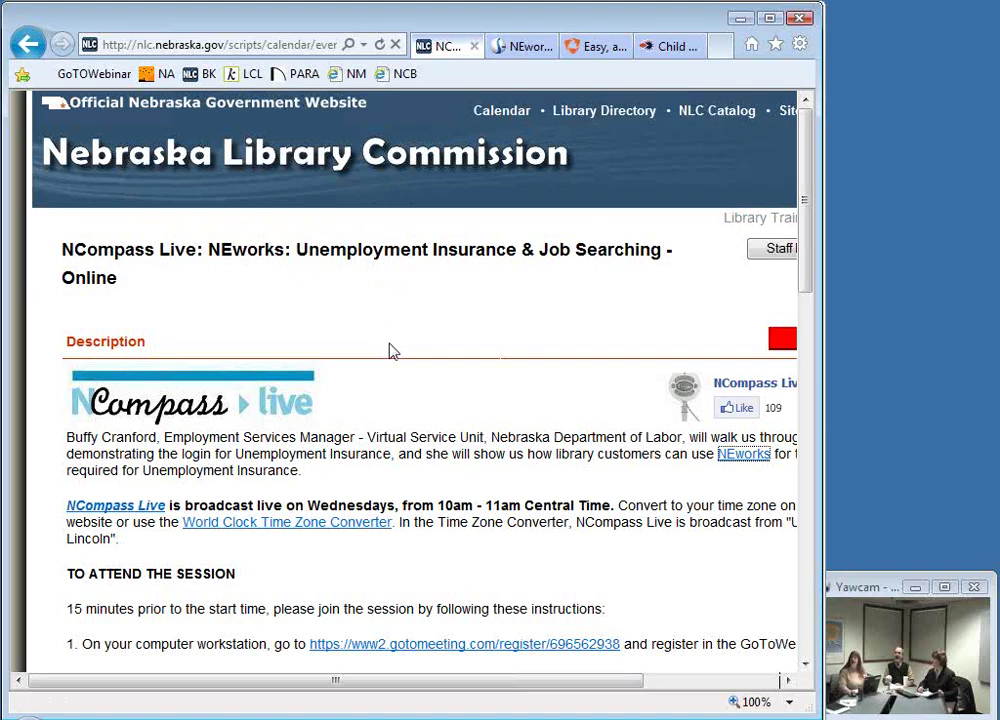
Step: Go to the main NCompass Live page and open the 'Bring the Funny - Humor and the Library' session
{"action": "left_click", "coordinate": [148, 512]}
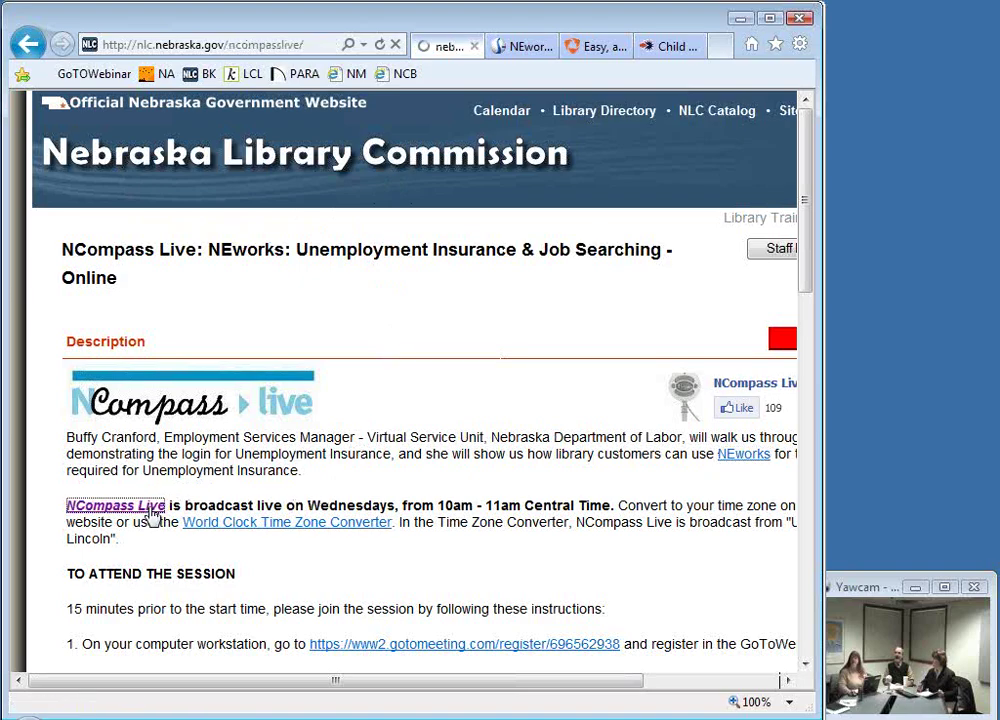
{"action": "scroll", "coordinate": [525, 435], "scroll_direction": "down", "scroll_amount": 2}
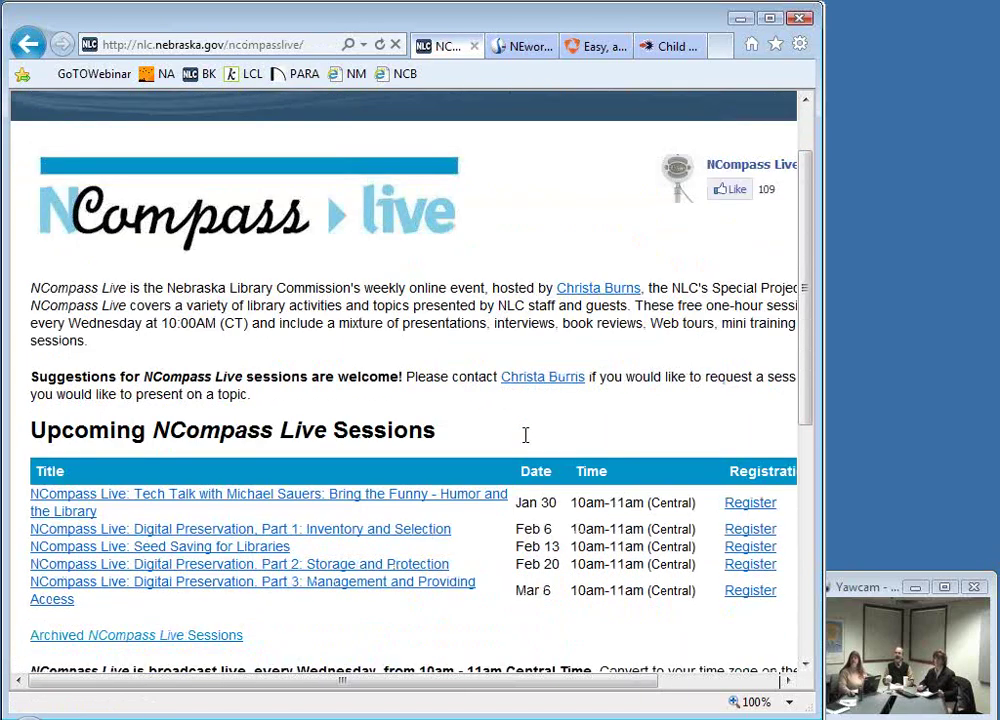
{"action": "left_click", "coordinate": [260, 508]}
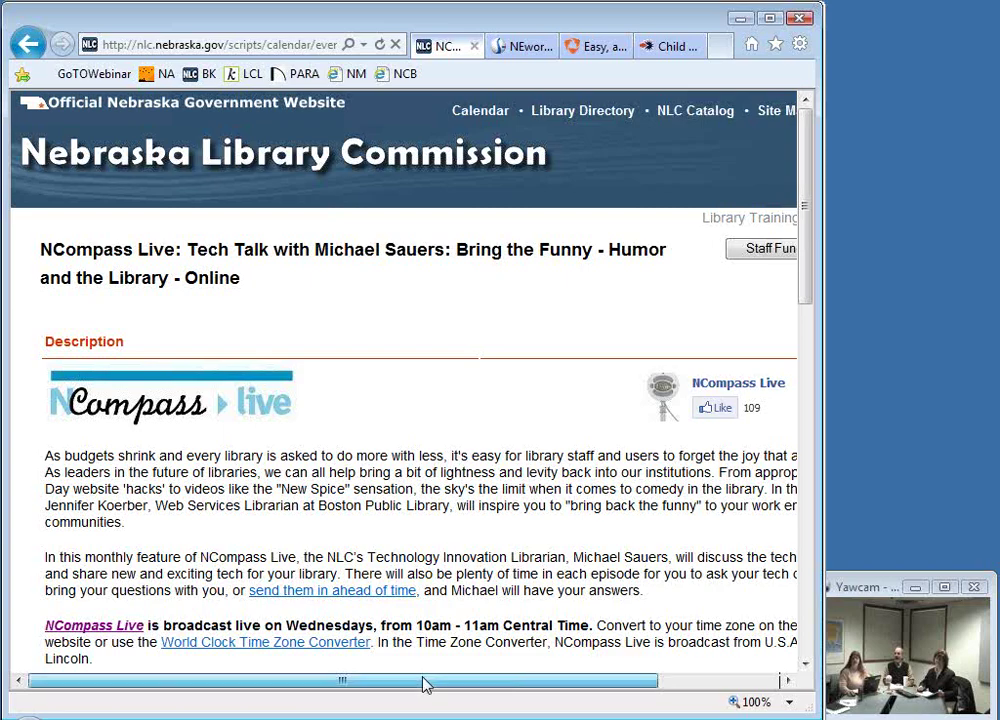
{"action": "left_click_drag", "start_coordinate": [424, 684], "coordinate": [440, 684]}
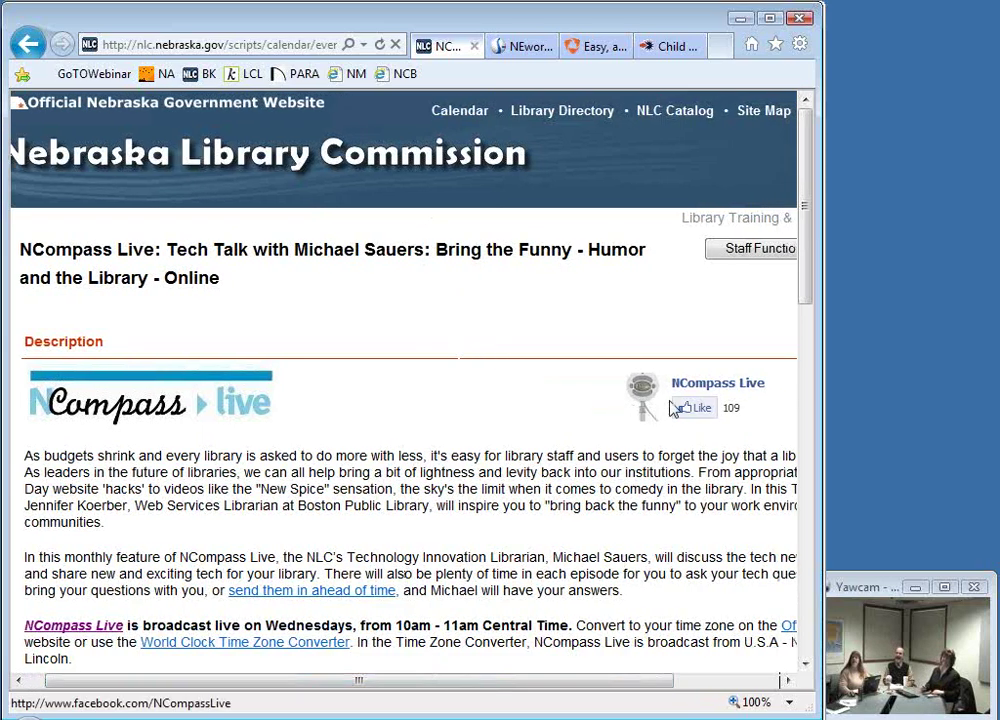
Step: Open the NCompass Live Facebook page, skim its recent posts, then return to the Bring the Funny page
{"action": "left_click", "coordinate": [697, 386]}
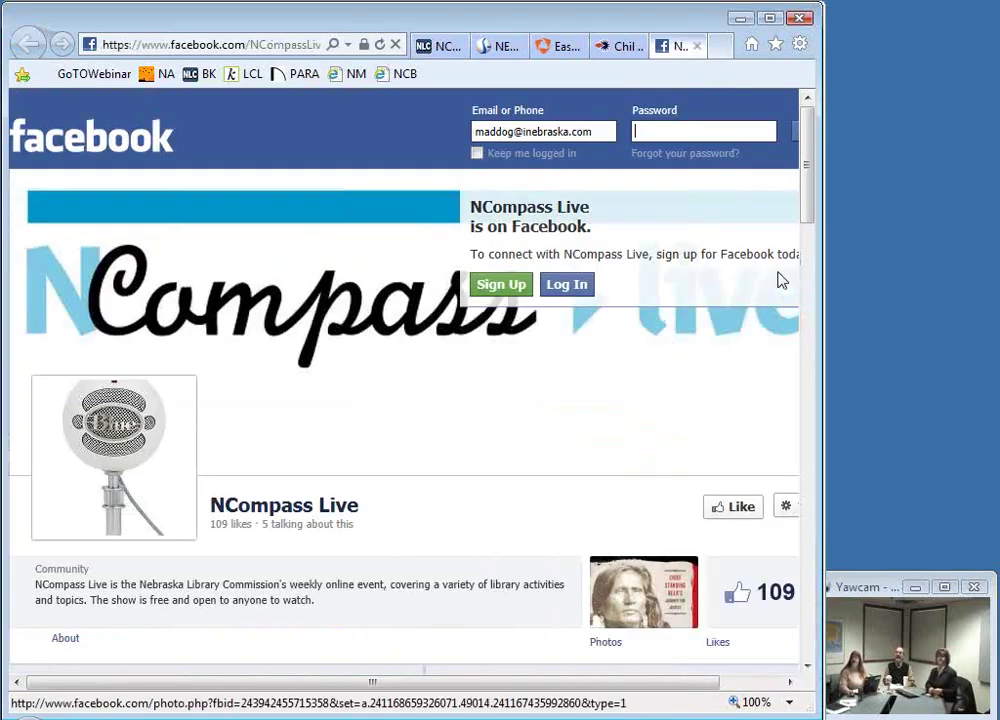
{"action": "left_click_drag", "start_coordinate": [808, 208], "coordinate": [803, 326]}
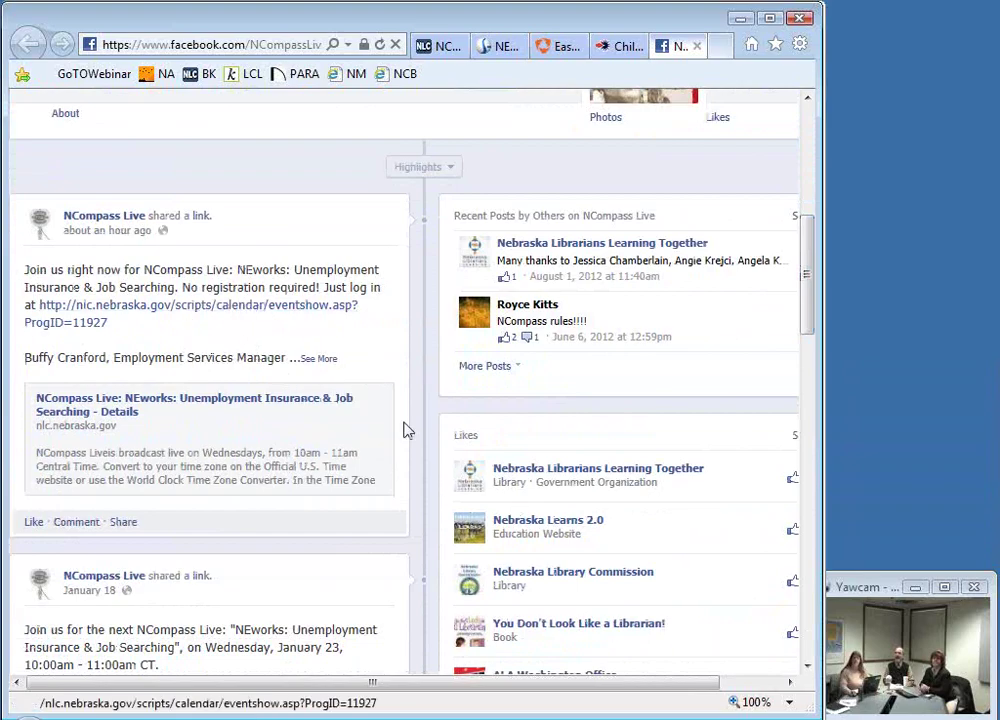
{"action": "left_click_drag", "start_coordinate": [810, 306], "coordinate": [810, 368]}
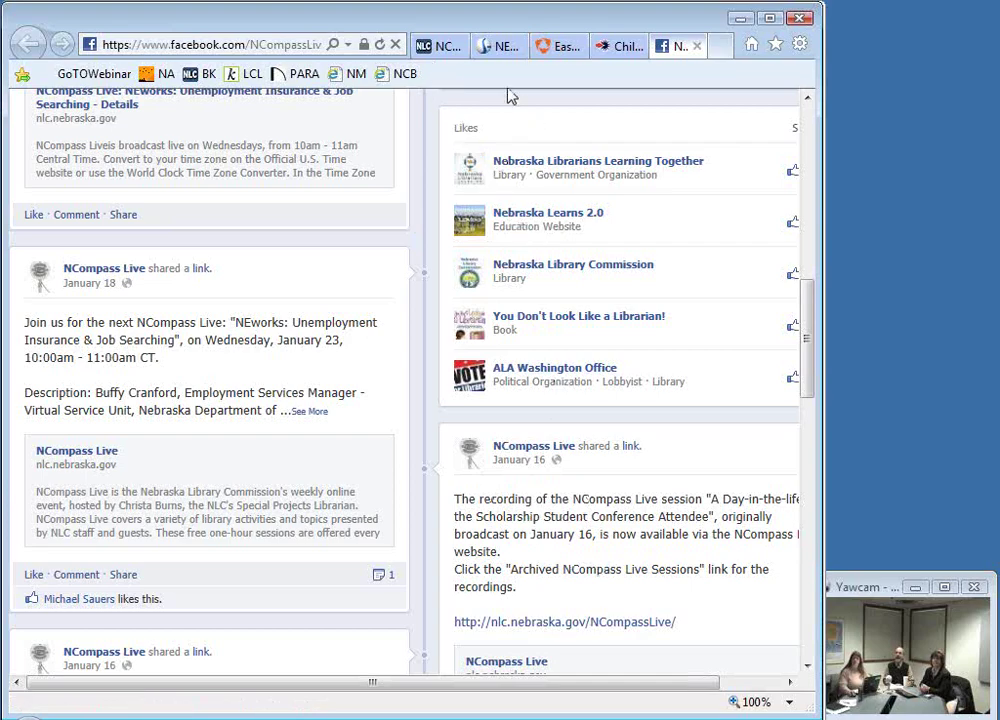
{"action": "left_click", "coordinate": [446, 46]}
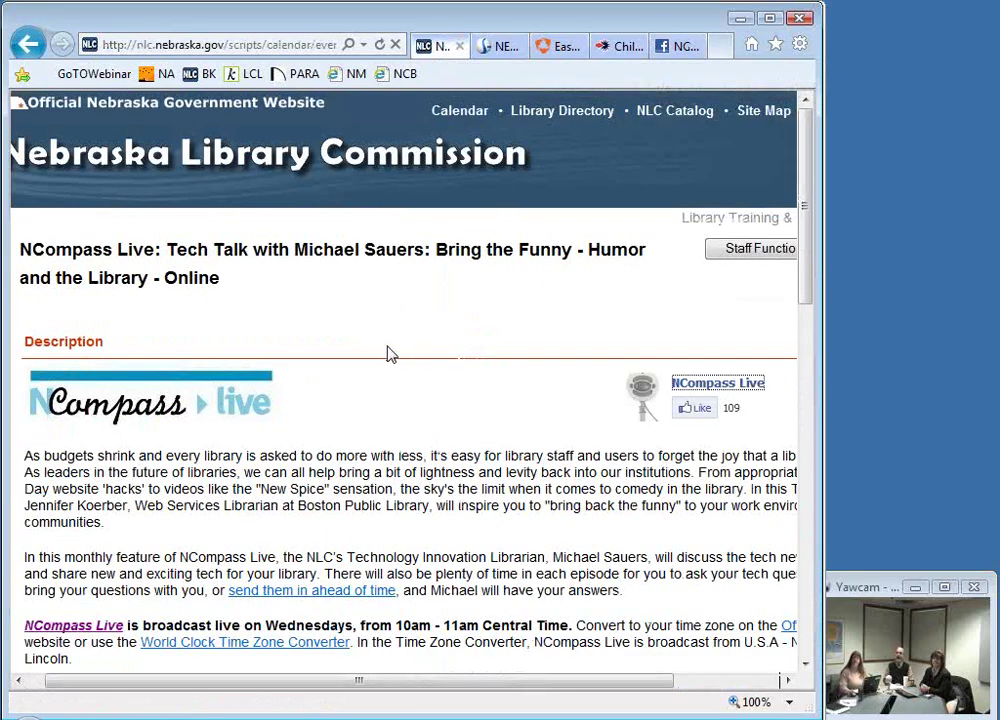